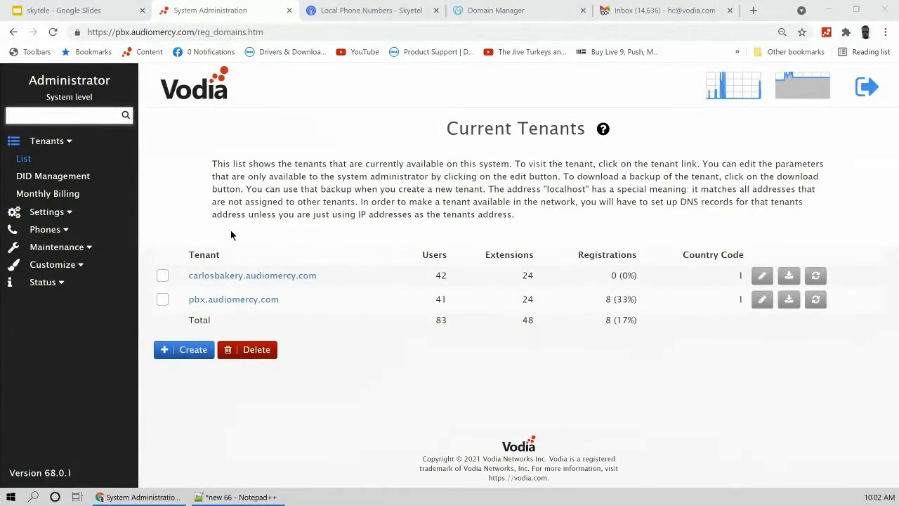
Step: Review the system management DNS address in Vodia's general system settings
{"action": "left_click", "coordinate": [50, 211]}
{"action": "left_click", "coordinate": [33, 176]}
{"action": "left_click", "coordinate": [32, 191]}
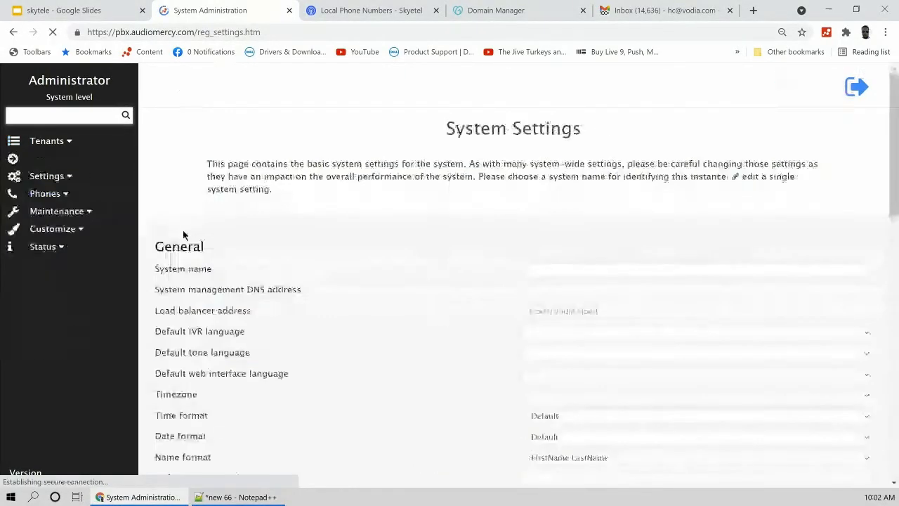
{"action": "left_click_drag", "start_coordinate": [618, 290], "coordinate": [485, 293]}
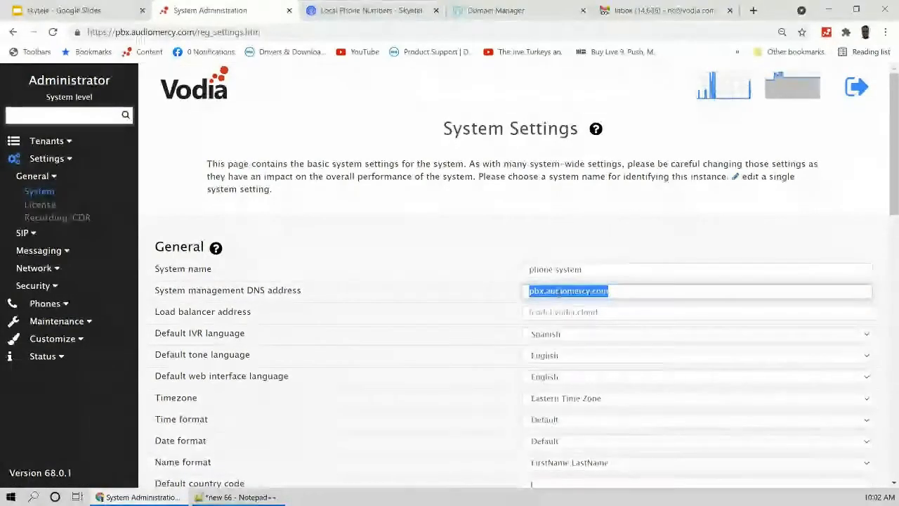
{"action": "left_click", "coordinate": [538, 291]}
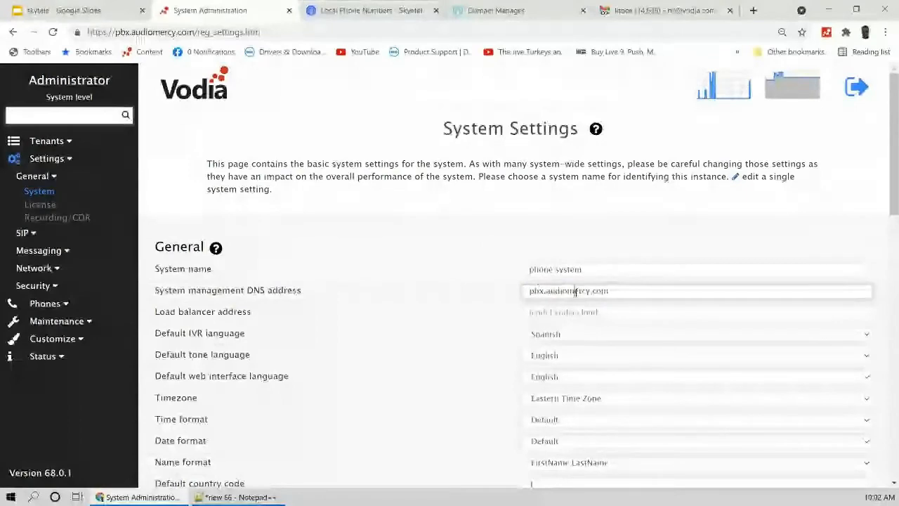
Step: Check the security setting for ignoring packets from unmatched domains, leaving it on
{"action": "left_click", "coordinate": [42, 286]}
{"action": "left_click", "coordinate": [75, 301]}
{"action": "scroll", "coordinate": [376, 277], "scroll_direction": "down", "scroll_amount": 3}
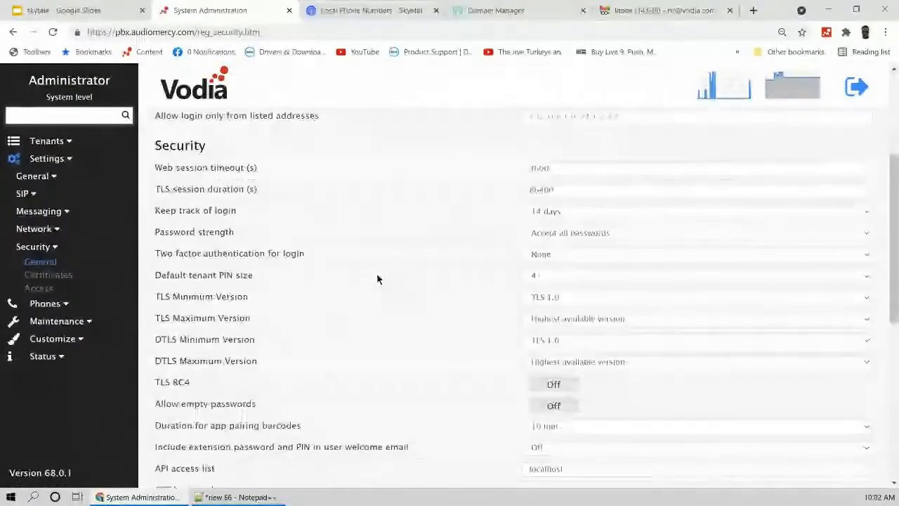
{"action": "scroll", "coordinate": [377, 280], "scroll_direction": "down", "scroll_amount": 2}
{"action": "scroll", "coordinate": [377, 280], "scroll_direction": "down", "scroll_amount": 2}
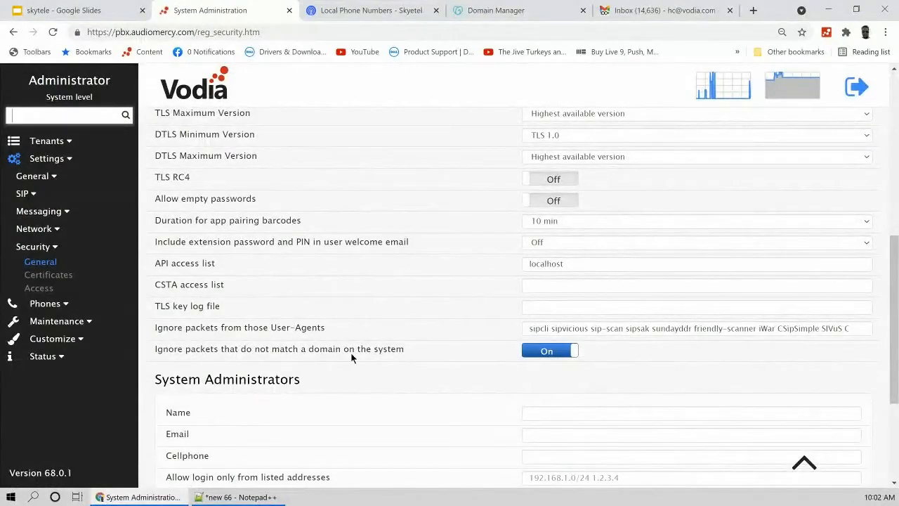
{"action": "left_click", "coordinate": [555, 355]}
{"action": "left_click", "coordinate": [555, 354]}
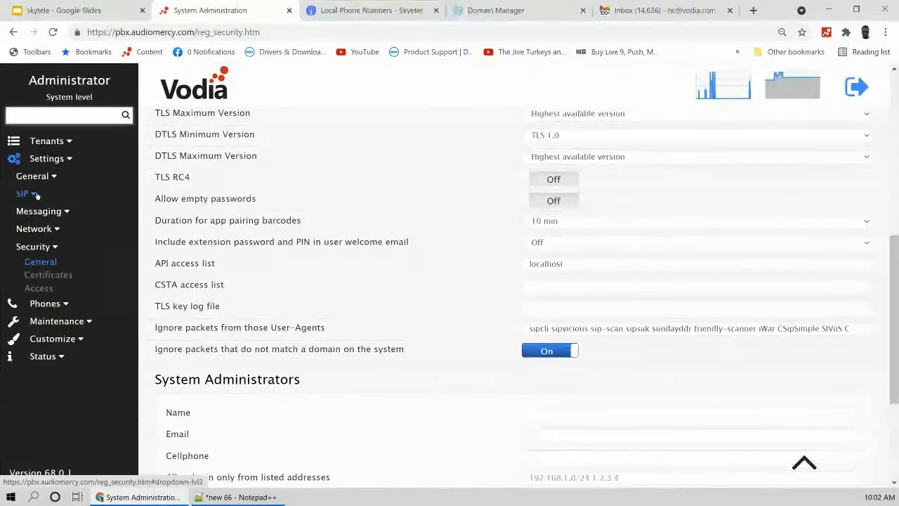
Step: Inspect the Redirect to HTTPS and Use DNS names network port settings
{"action": "mouse_move", "coordinate": [34, 229]}
{"action": "left_click", "coordinate": [38, 246]}
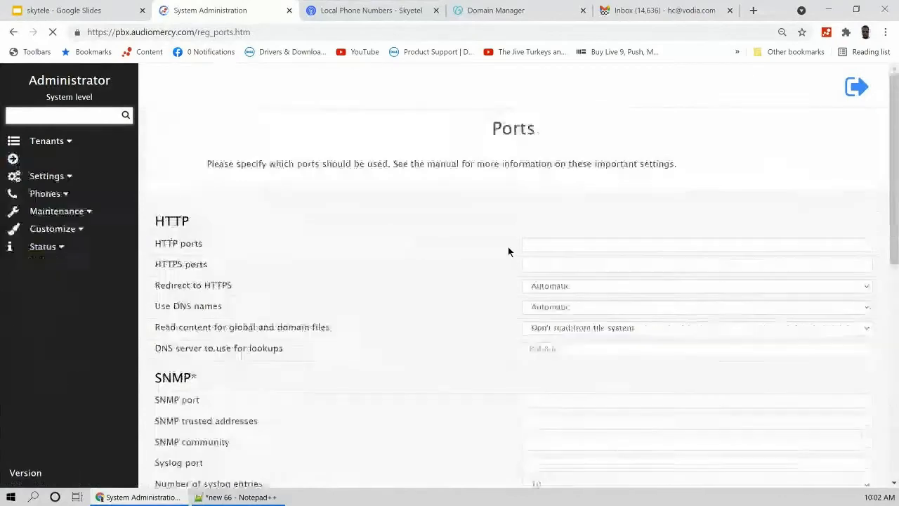
{"action": "left_click_drag", "start_coordinate": [156, 286], "coordinate": [246, 283]}
{"action": "left_click_drag", "start_coordinate": [156, 309], "coordinate": [464, 306]}
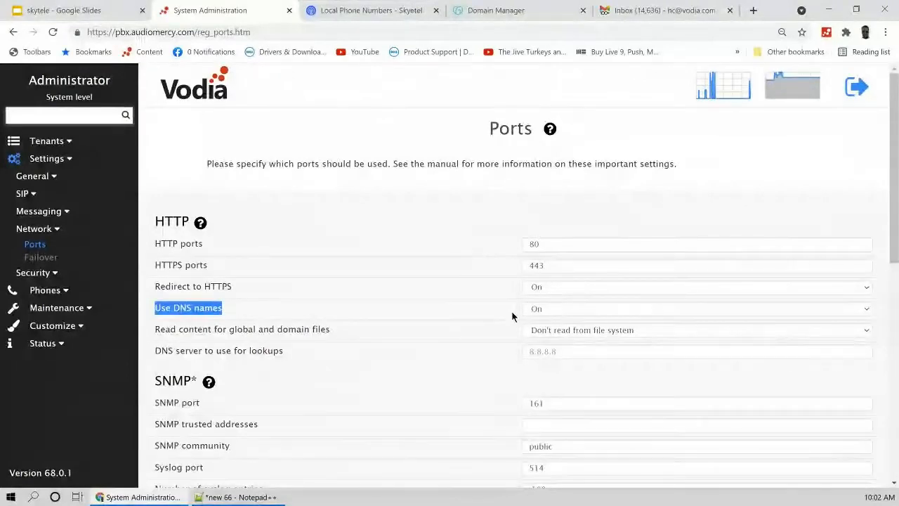
Step: Create tenant vodia.audiomercy.com, using the same value as its primary DNS address
{"action": "left_click", "coordinate": [73, 144]}
{"action": "left_click", "coordinate": [51, 161]}
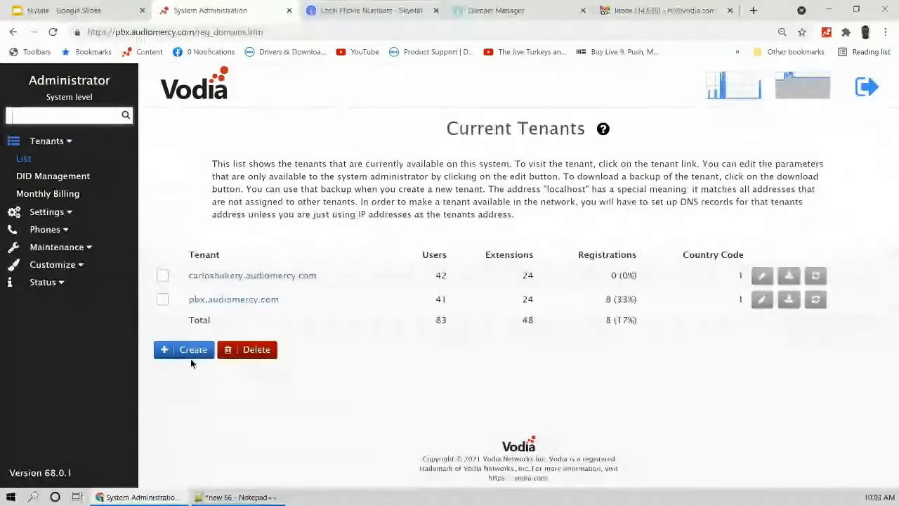
{"action": "left_click", "coordinate": [193, 350]}
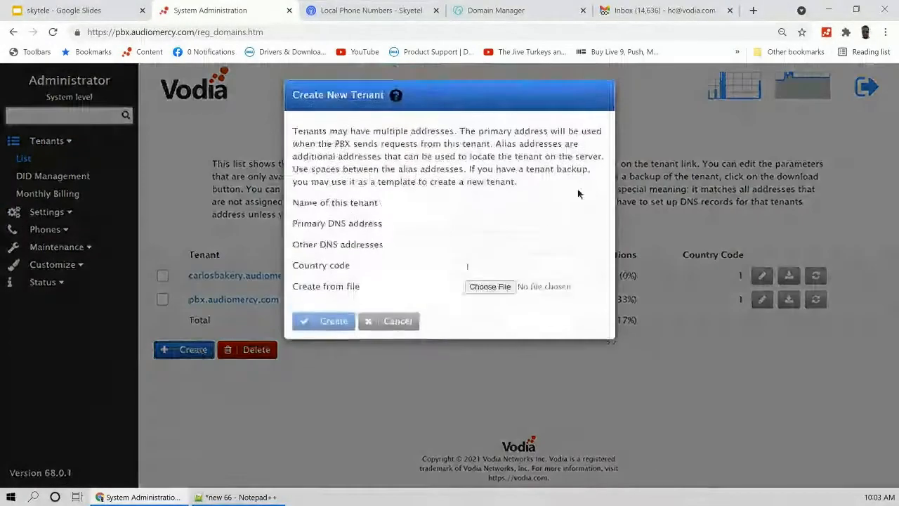
{"action": "type", "text": "vodia.audio"}
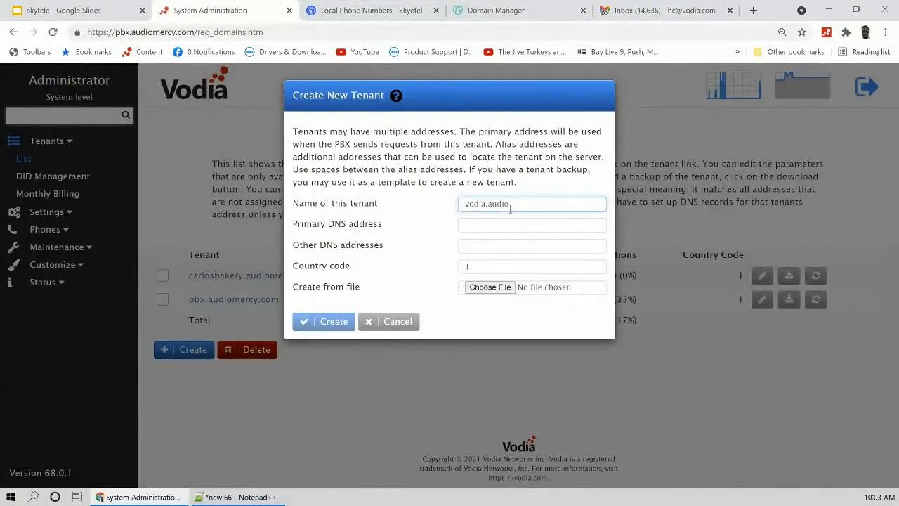
{"action": "type", "text": "mercy.com"}
{"action": "key", "text": "ctrl+a"}
{"action": "key", "text": "ctrl+c"}
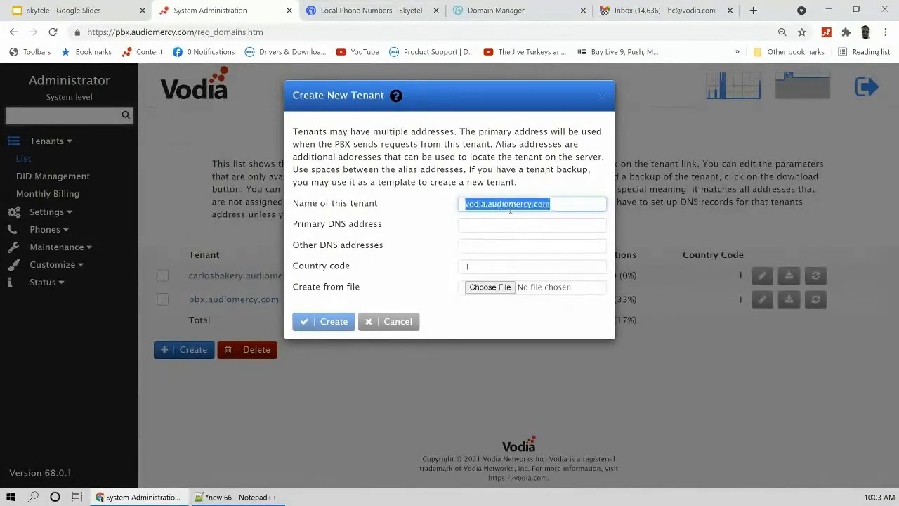
{"action": "left_click", "coordinate": [496, 224]}
{"action": "key", "text": "ctrl+v"}
{"action": "left_click", "coordinate": [335, 323]}
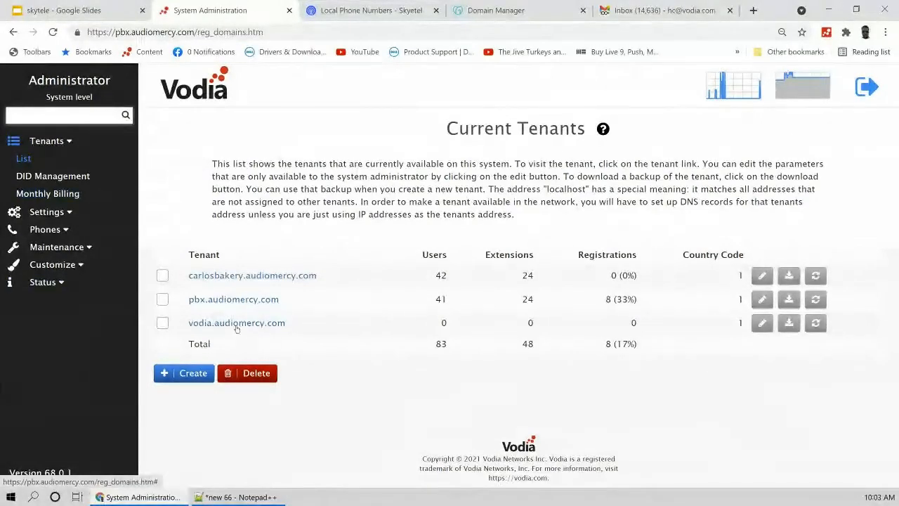
{"action": "left_click", "coordinate": [66, 214]}
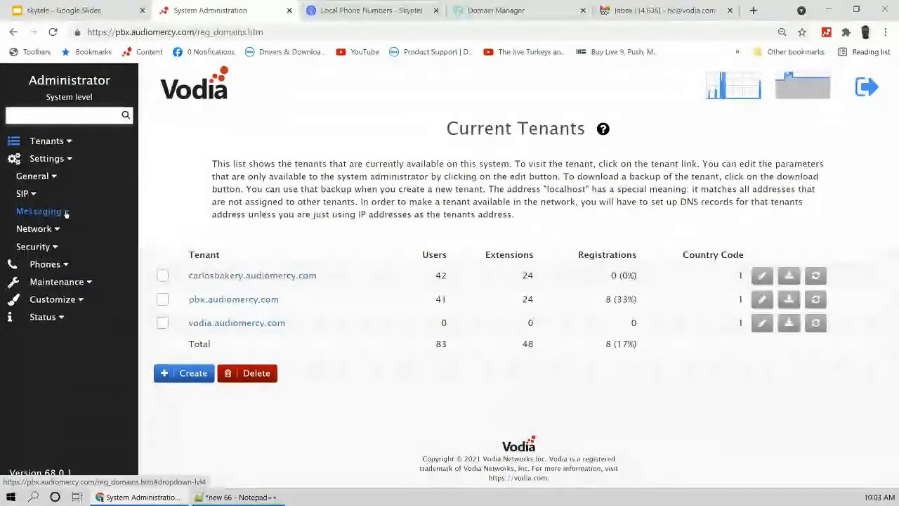
{"action": "left_click", "coordinate": [51, 247]}
{"action": "left_click", "coordinate": [48, 275]}
{"action": "left_click", "coordinate": [272, 240]}
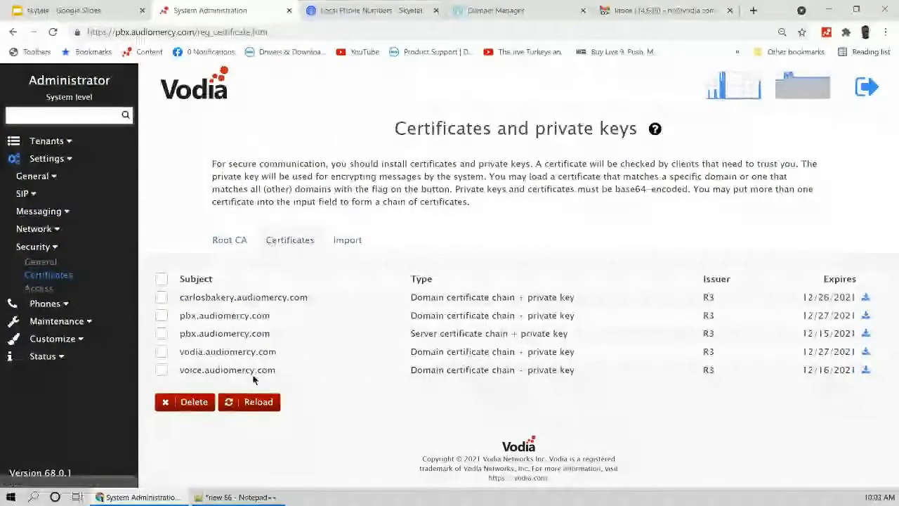
{"action": "left_click_drag", "start_coordinate": [282, 355], "coordinate": [180, 353]}
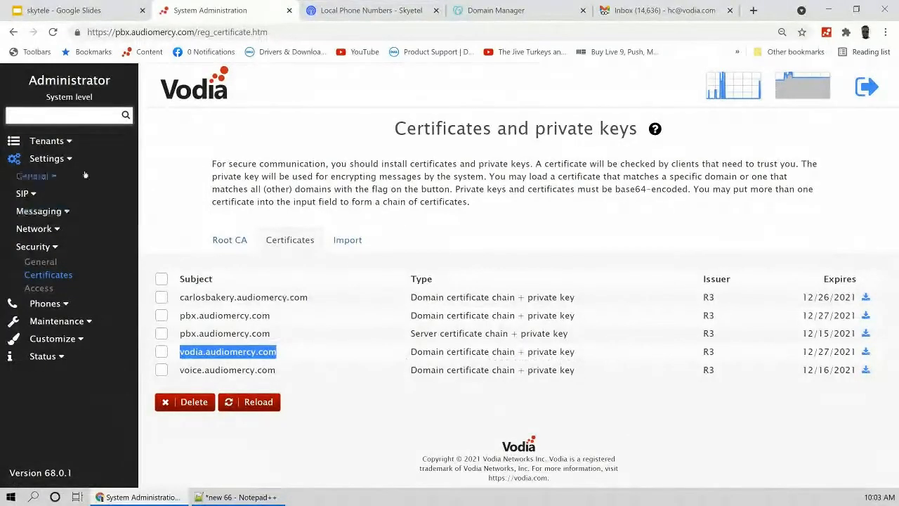
{"action": "left_click", "coordinate": [56, 141]}
{"action": "left_click", "coordinate": [24, 158]}
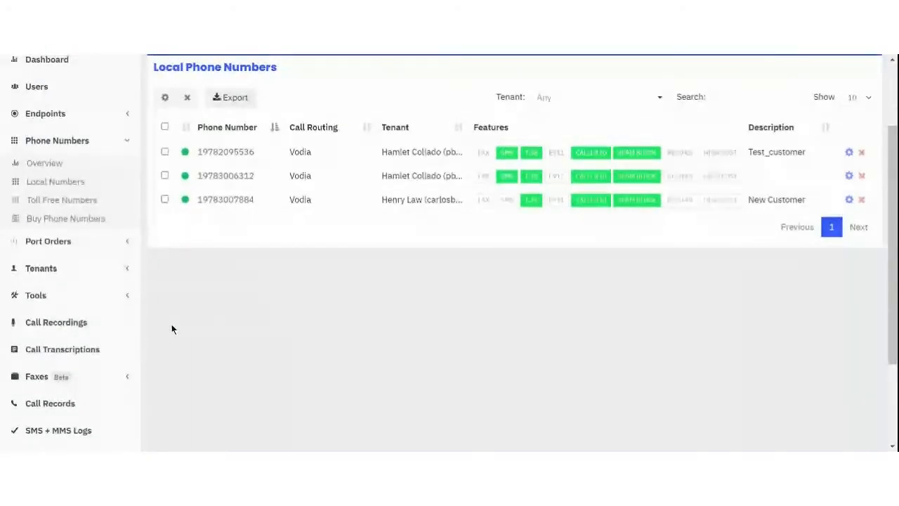
Step: Open Skyetel's Endpoint Groups page to view the Vodia group at 34.239.102.110
{"action": "scroll", "coordinate": [171, 328], "scroll_direction": "up", "scroll_amount": 1}
{"action": "scroll", "coordinate": [172, 325], "scroll_direction": "up", "scroll_amount": 2}
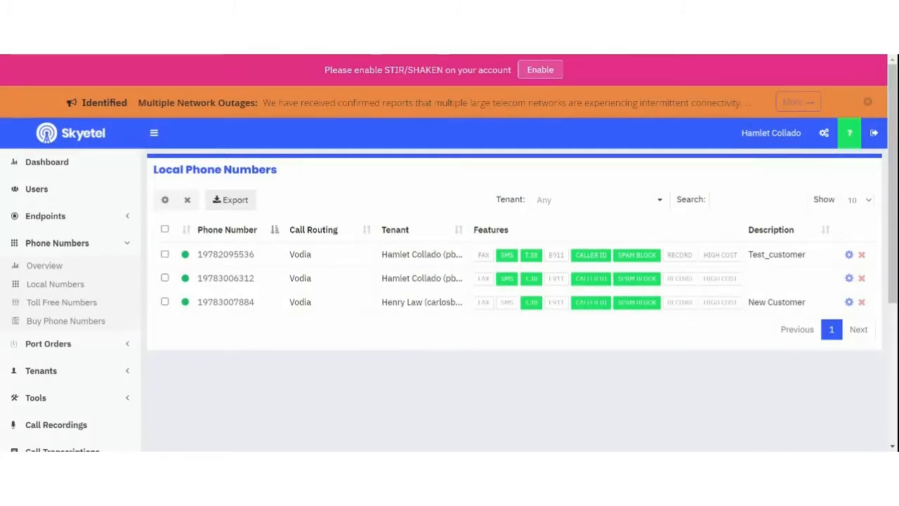
{"action": "scroll", "coordinate": [171, 324], "scroll_direction": "down", "scroll_amount": 2}
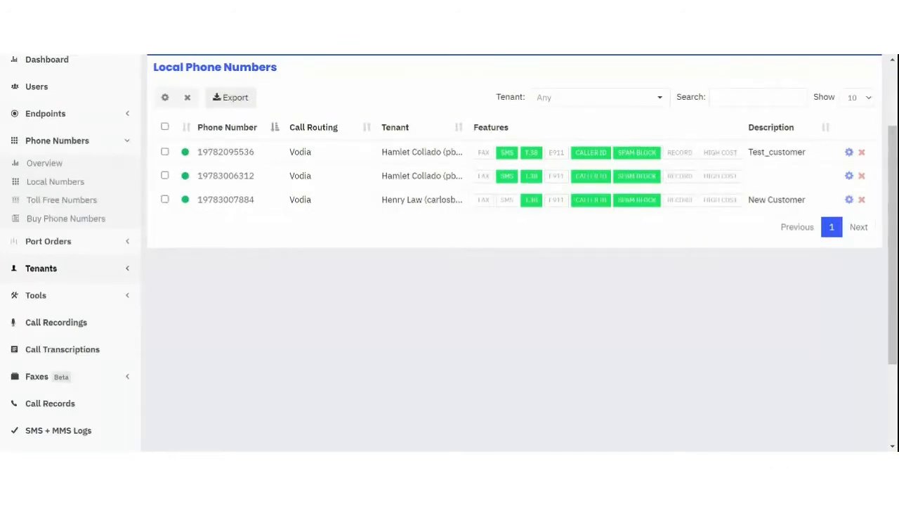
{"action": "scroll", "coordinate": [202, 305], "scroll_direction": "up", "scroll_amount": 2}
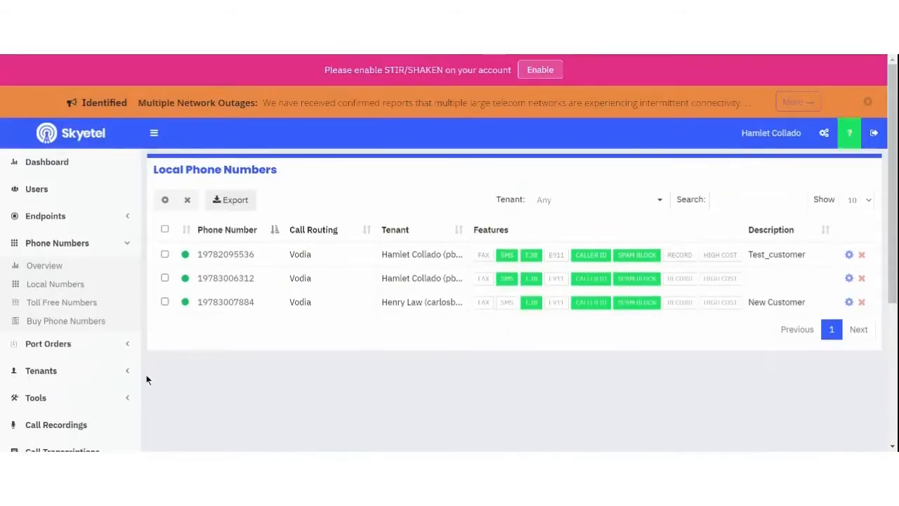
{"action": "left_click", "coordinate": [51, 215]}
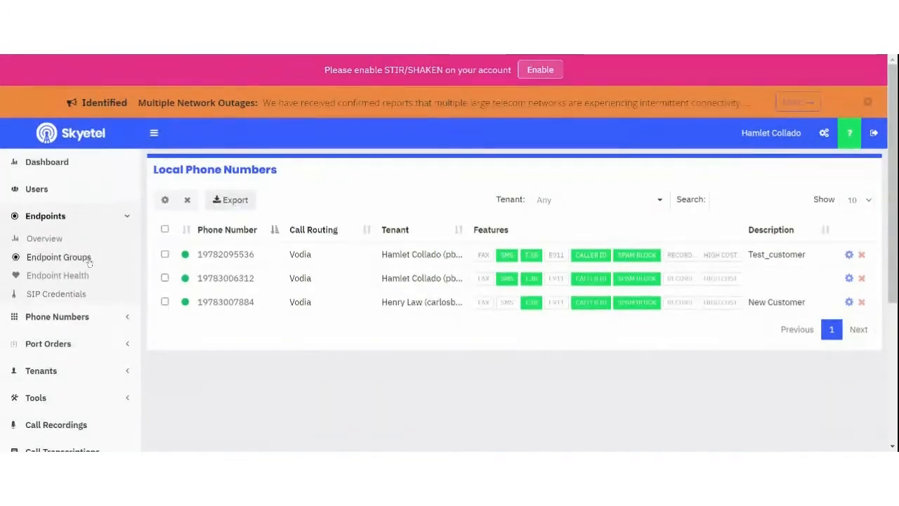
{"action": "left_click", "coordinate": [89, 260]}
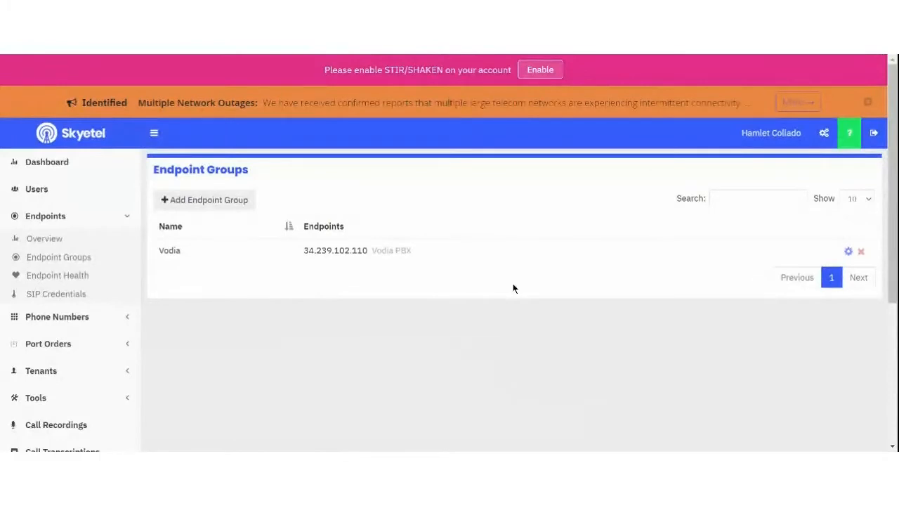
Step: Open the Vodia endpoint group, check its IP 34.239.102.110, and save it unchanged
{"action": "left_click", "coordinate": [849, 251]}
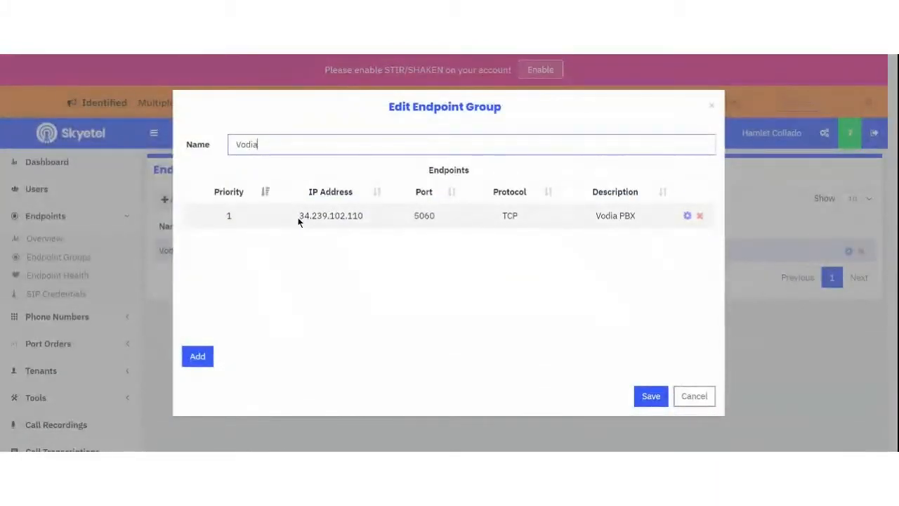
{"action": "left_click_drag", "start_coordinate": [298, 218], "coordinate": [406, 228]}
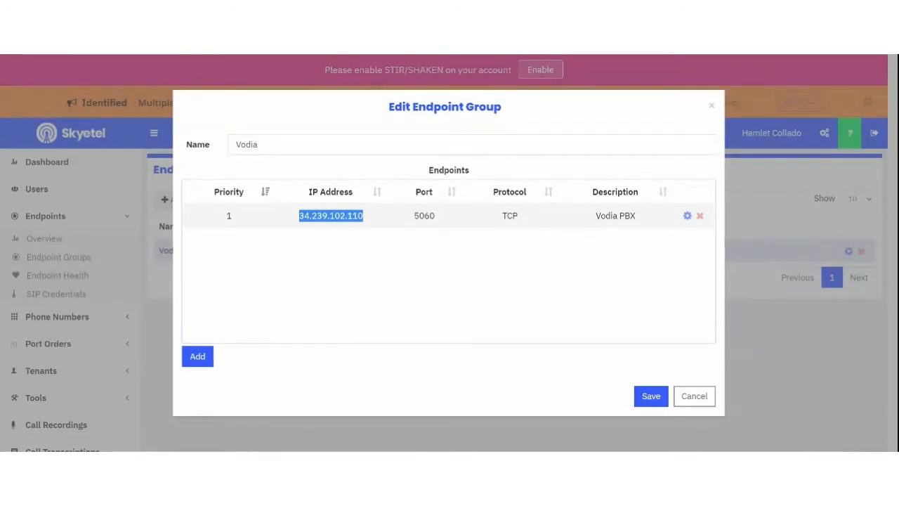
{"action": "left_click", "coordinate": [687, 216]}
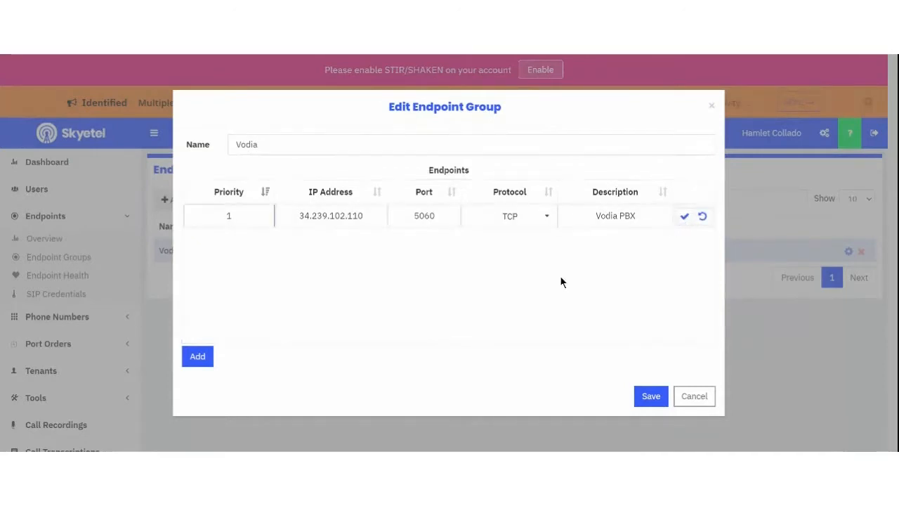
{"action": "left_click_drag", "start_coordinate": [299, 218], "coordinate": [381, 215]}
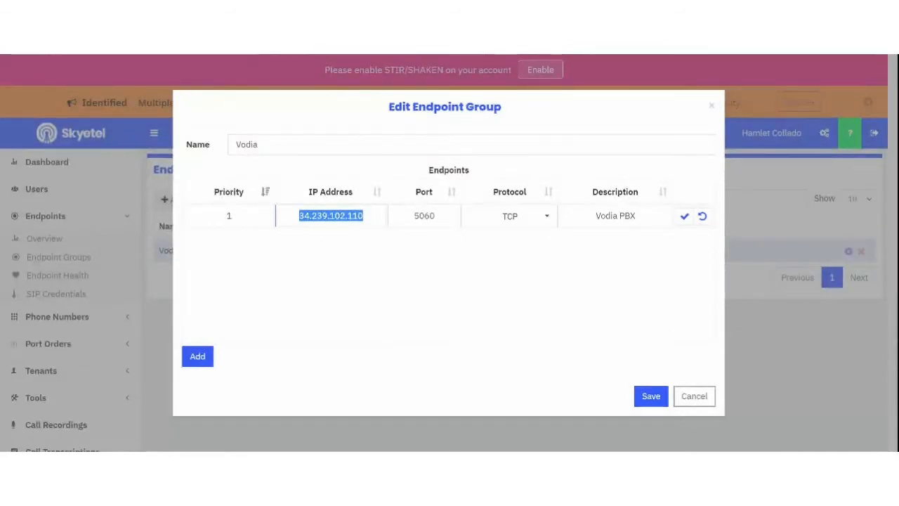
{"action": "left_click", "coordinate": [653, 396]}
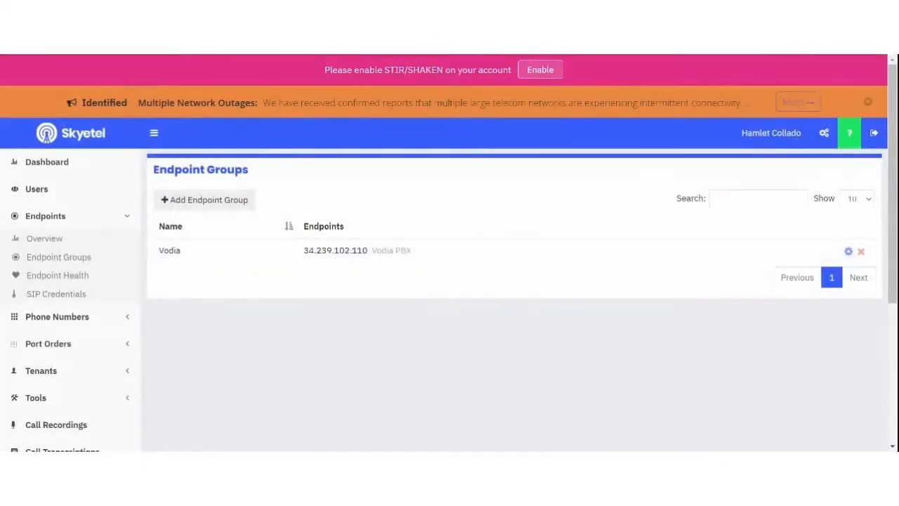
Step: Start a new endpoint group, then cancel the form without saving
{"action": "left_click", "coordinate": [190, 201]}
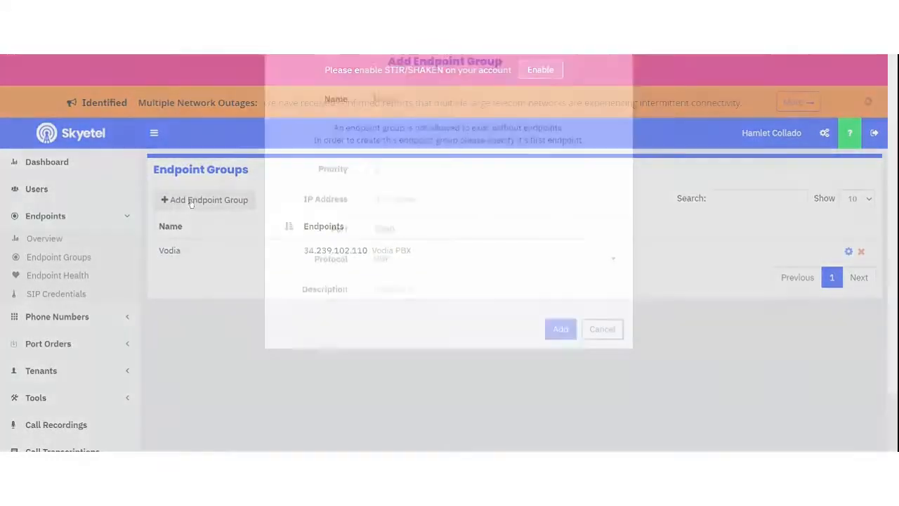
{"action": "left_click", "coordinate": [411, 255]}
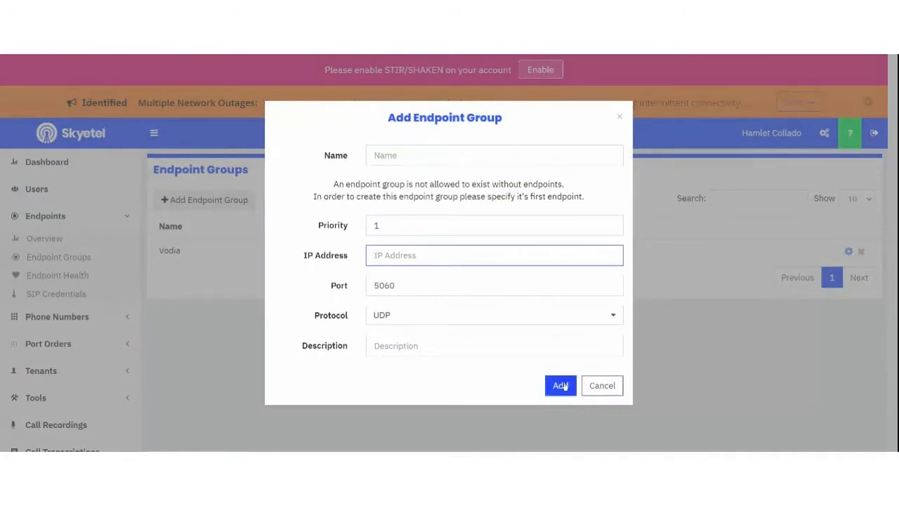
{"action": "left_click", "coordinate": [602, 386]}
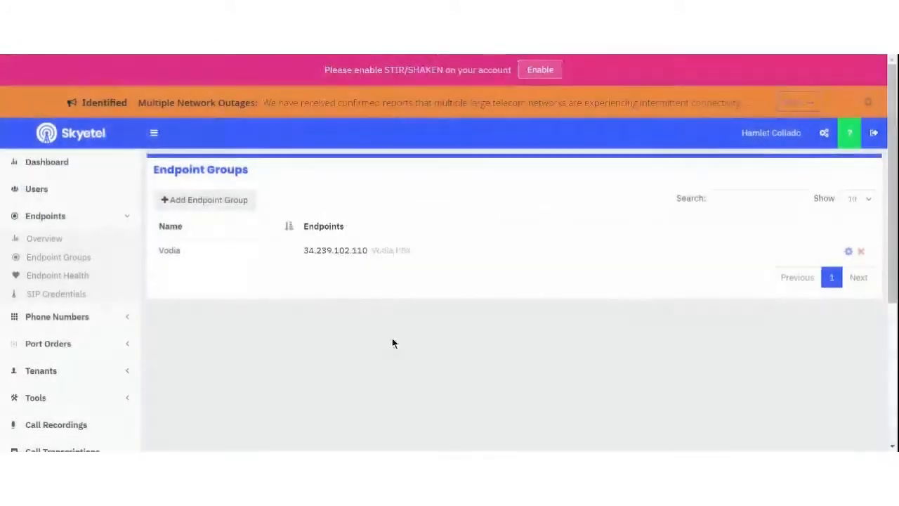
Step: View Tenants > Endpoints, then open Tenants > Manage listing the two existing tenants
{"action": "scroll", "coordinate": [124, 295], "scroll_direction": "down", "scroll_amount": 2}
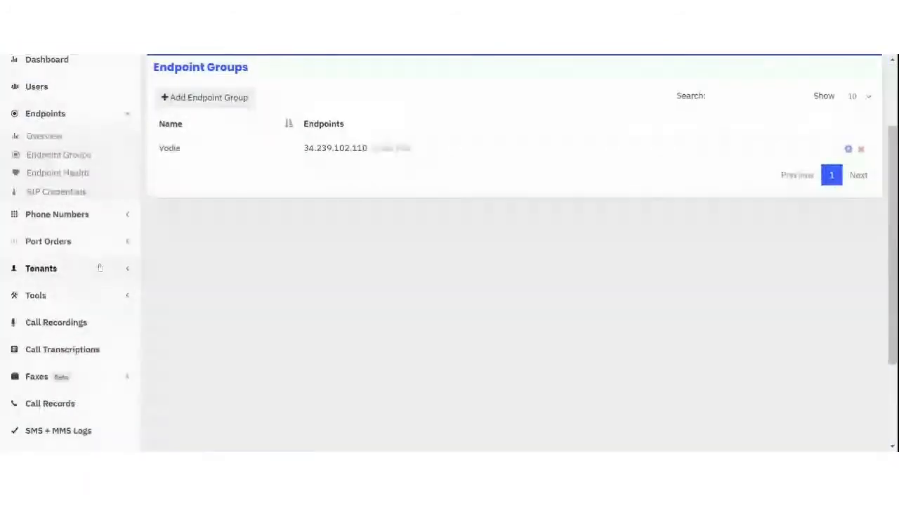
{"action": "left_click", "coordinate": [100, 268]}
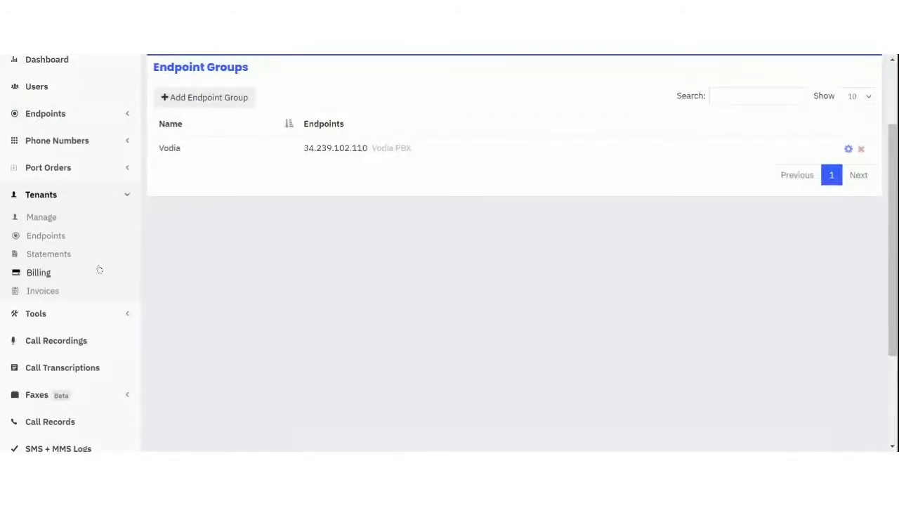
{"action": "left_click", "coordinate": [54, 238]}
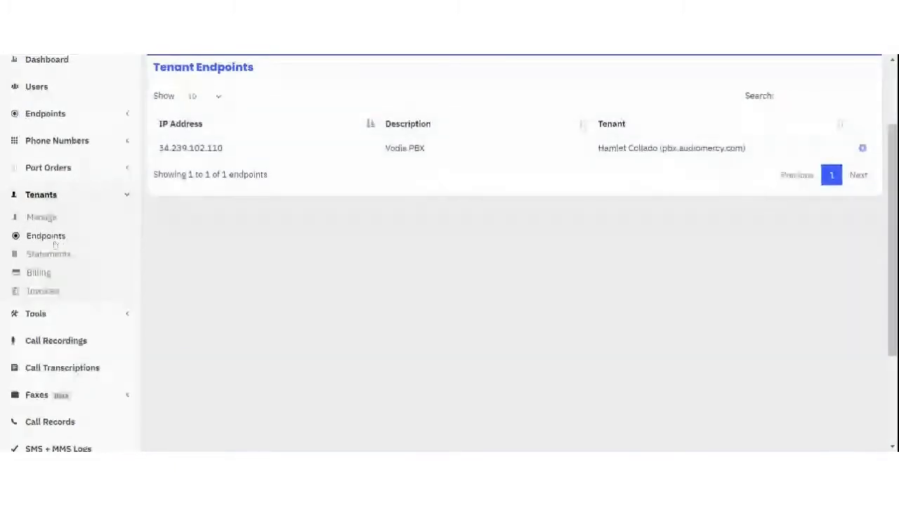
{"action": "left_click", "coordinate": [49, 222]}
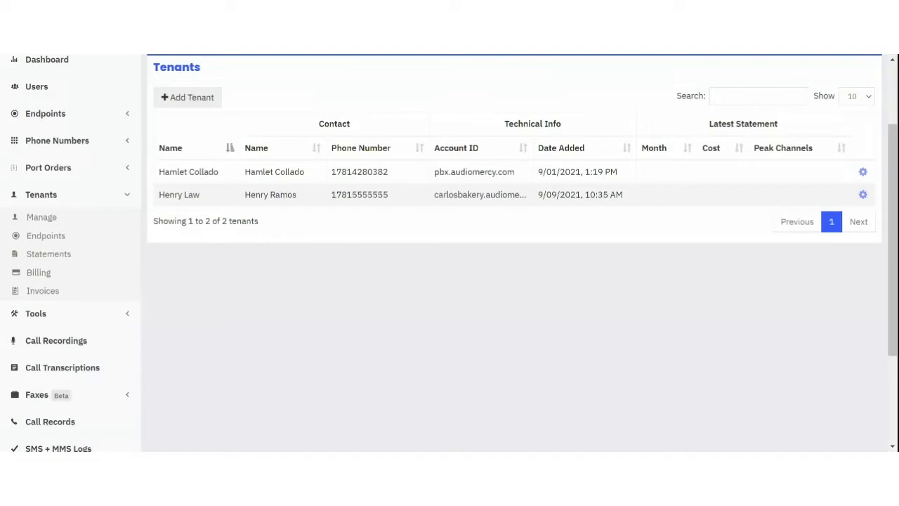
Step: Start a new tenant and enter its phone number, billing e-mail and contact name
{"action": "left_click", "coordinate": [189, 99]}
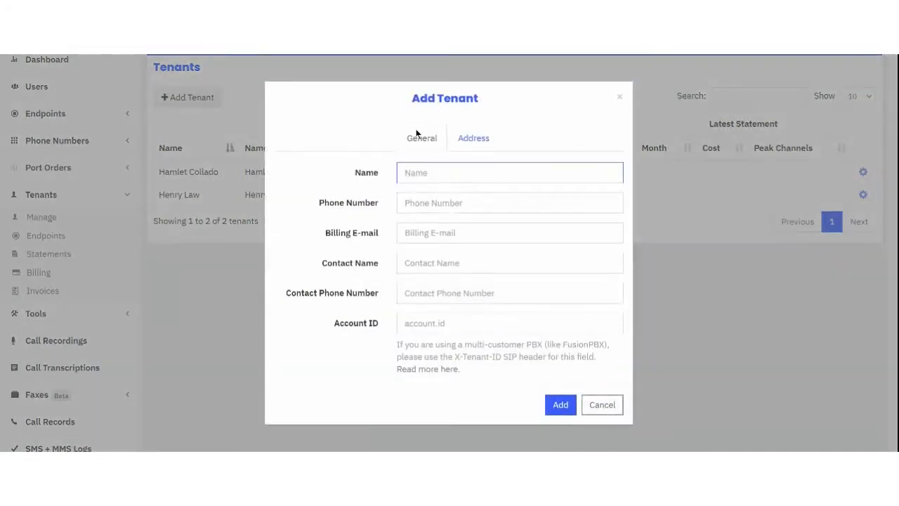
{"action": "type", "text": "vodia.audiomercy.com"}
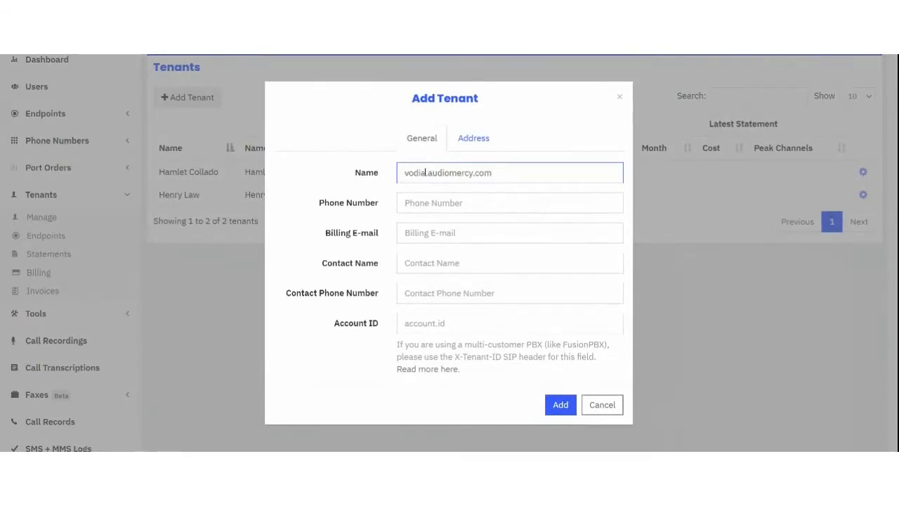
{"action": "left_click", "coordinate": [487, 207]}
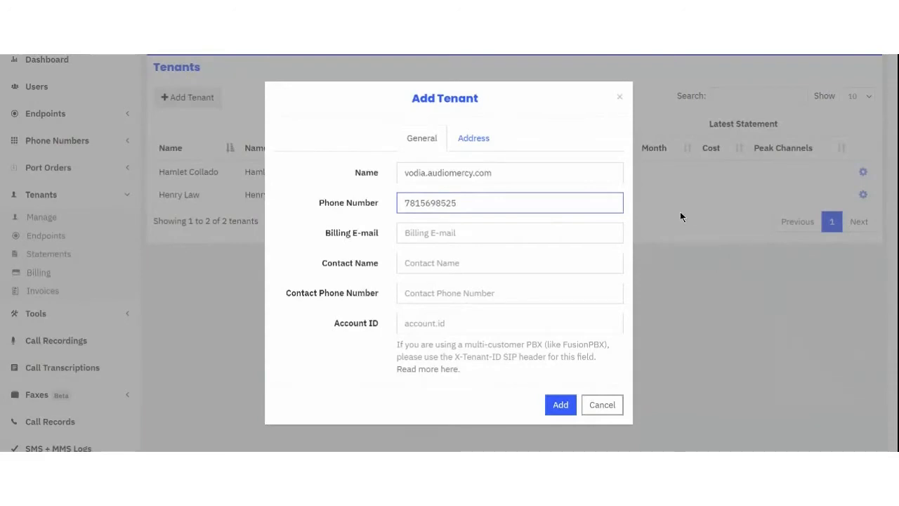
{"action": "left_click", "coordinate": [511, 237]}
{"action": "left_click", "coordinate": [492, 258]}
{"action": "type", "text": "Namlet"}
{"action": "key", "text": "Tab"}
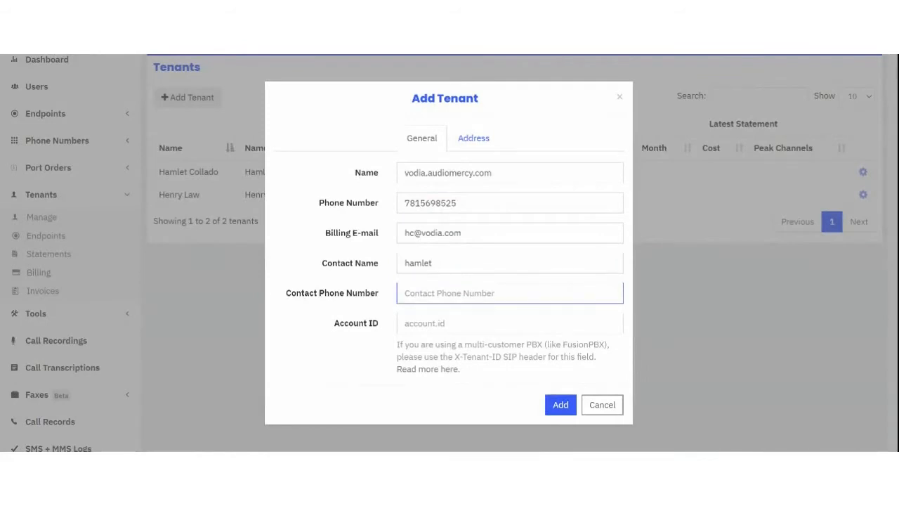
Step: Enter the contact phone, set Account ID vodia.audiomercy.com, and rename the tenant phonesystem
{"action": "left_click_drag", "start_coordinate": [499, 208], "coordinate": [329, 208]}
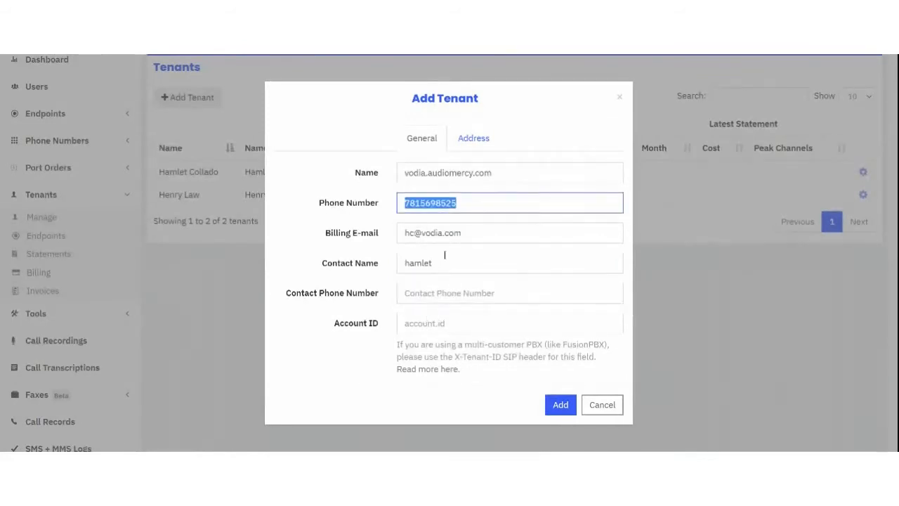
{"action": "left_click", "coordinate": [437, 293]}
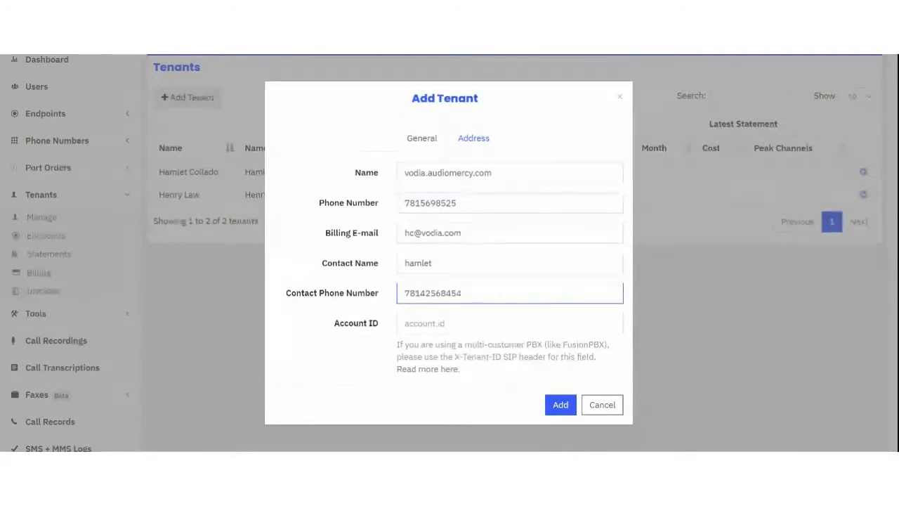
{"action": "left_click", "coordinate": [421, 325]}
{"action": "type", "text": "vodia.audiomercy.com"}
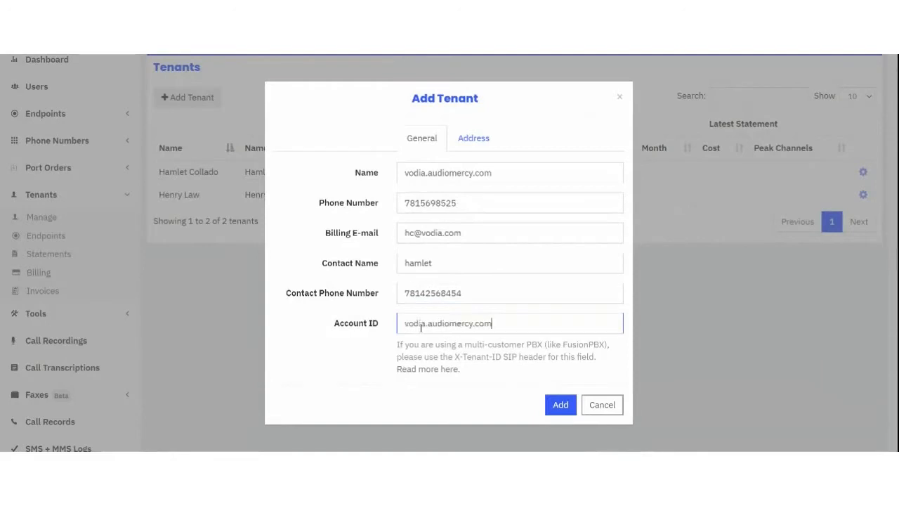
{"action": "left_click_drag", "start_coordinate": [500, 172], "coordinate": [307, 161]}
{"action": "key", "text": "BackSpace"}
{"action": "type", "text": "phonesystem"}
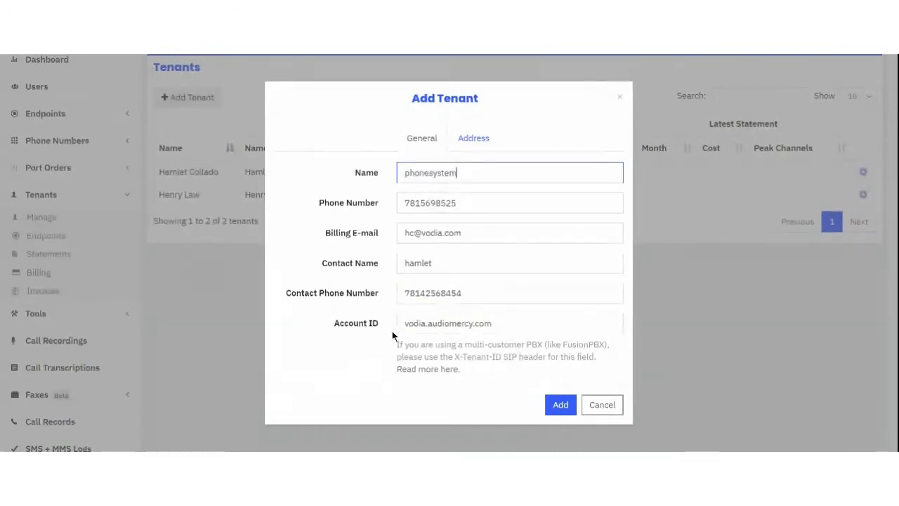
{"action": "left_click_drag", "start_coordinate": [406, 324], "coordinate": [548, 322]}
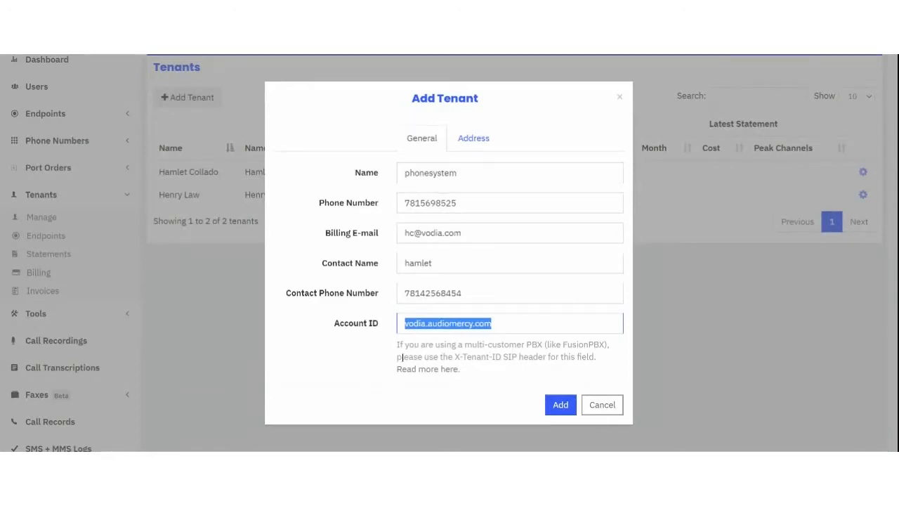
{"action": "left_click_drag", "start_coordinate": [562, 344], "coordinate": [614, 351]}
{"action": "left_click", "coordinate": [551, 357]}
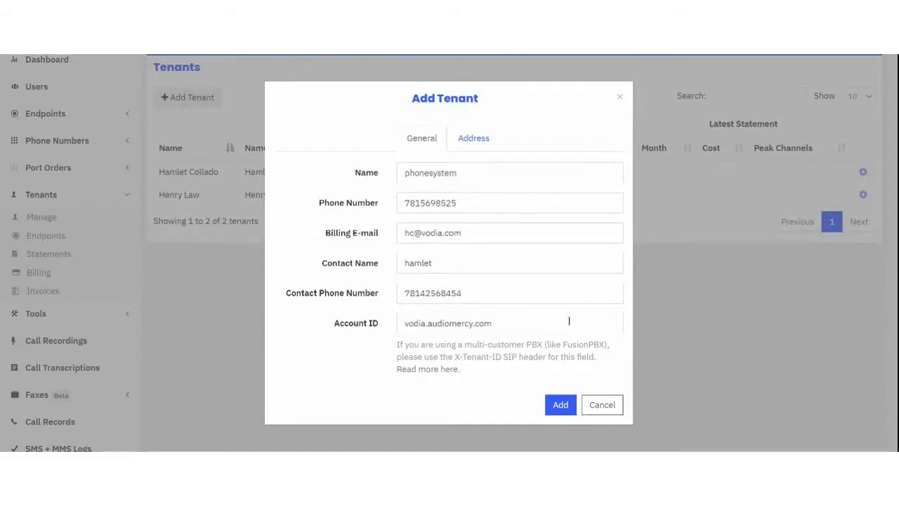
Step: Choose United States, fill in both street address lines, and enter city boston
{"action": "left_click", "coordinate": [562, 413]}
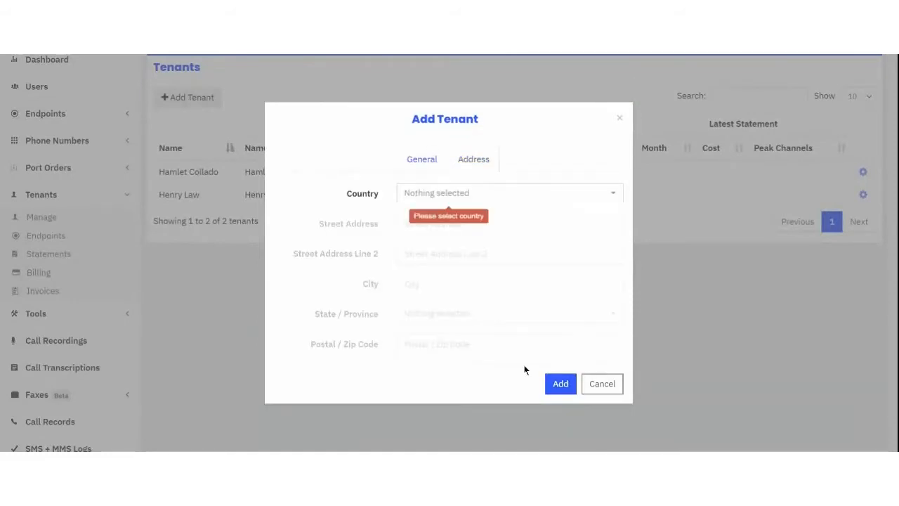
{"action": "left_click", "coordinate": [462, 194]}
{"action": "left_click", "coordinate": [447, 222]}
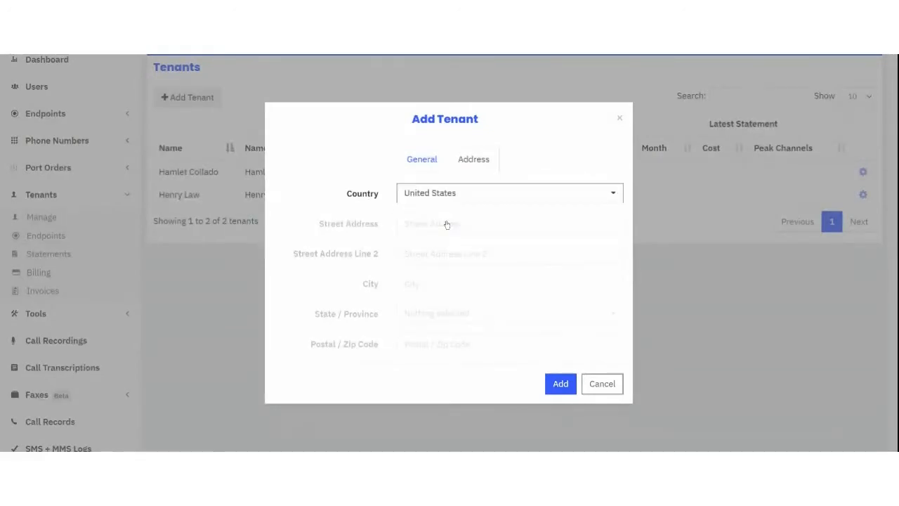
{"action": "left_click", "coordinate": [445, 224]}
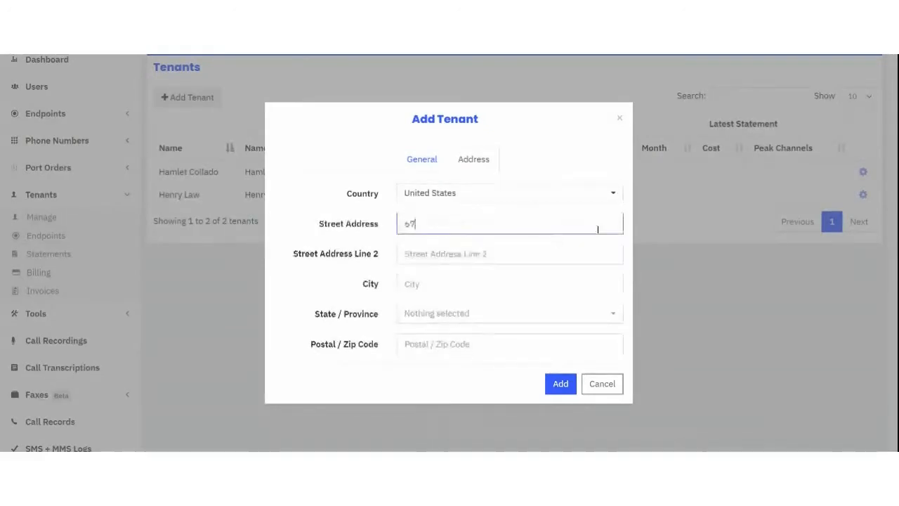
{"action": "key", "text": "ctrl+a"}
{"action": "key", "text": "ctrl+c"}
{"action": "left_click", "coordinate": [487, 256]}
{"action": "key", "text": "ctrl+v"}
{"action": "left_click", "coordinate": [466, 282]}
{"action": "type", "text": "boston"}
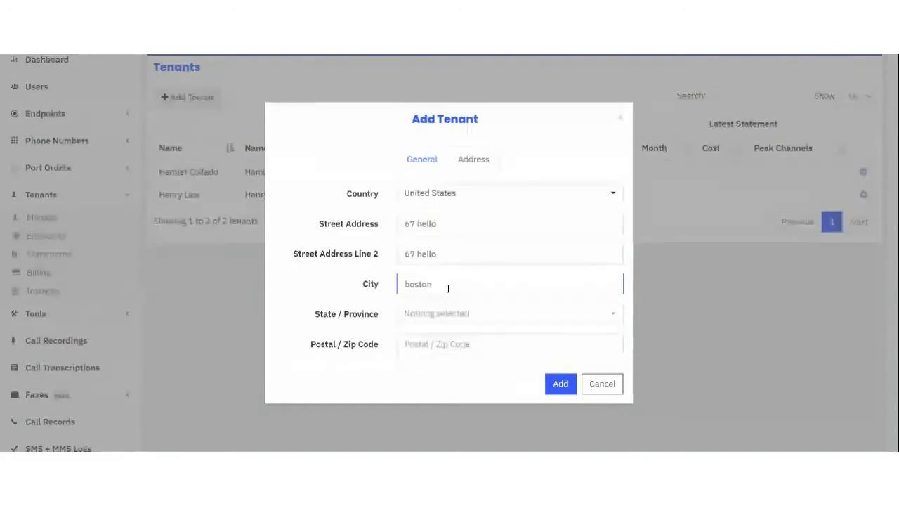
Step: Select Massachusetts, enter the zip code, and add the phonesystem tenant
{"action": "left_click", "coordinate": [434, 316]}
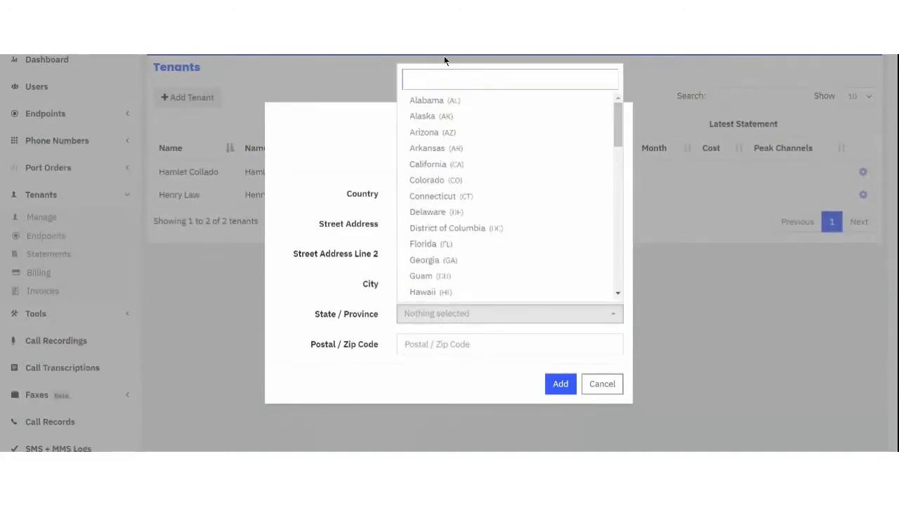
{"action": "type", "text": "ma"}
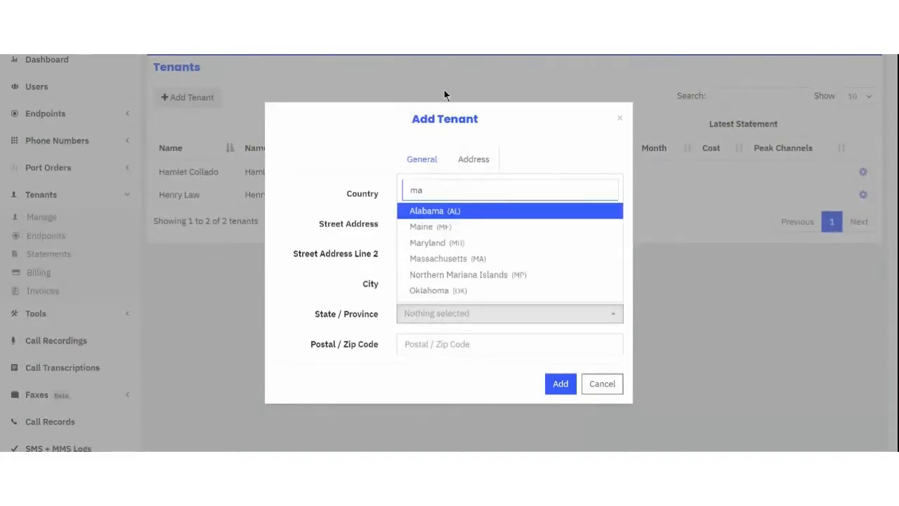
{"action": "left_click", "coordinate": [438, 259]}
{"action": "left_click", "coordinate": [449, 349]}
{"action": "type", "text": "01843"}
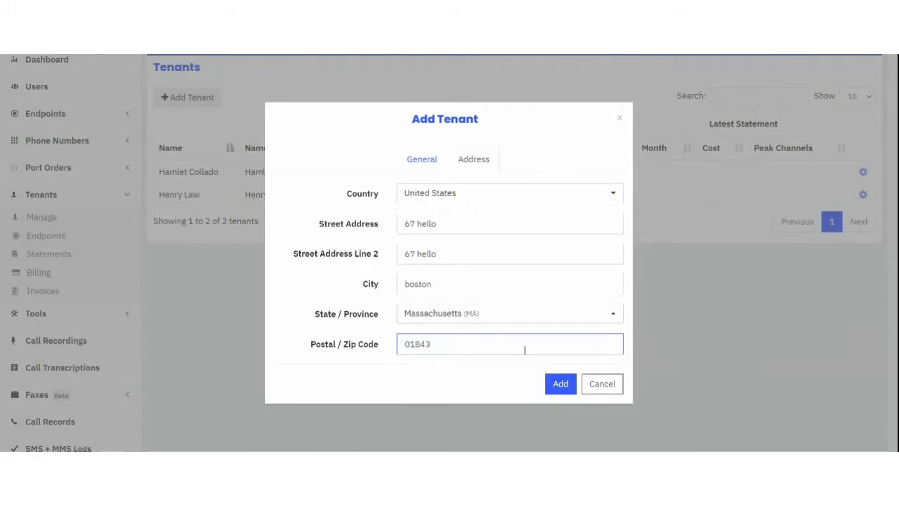
{"action": "left_click", "coordinate": [562, 386]}
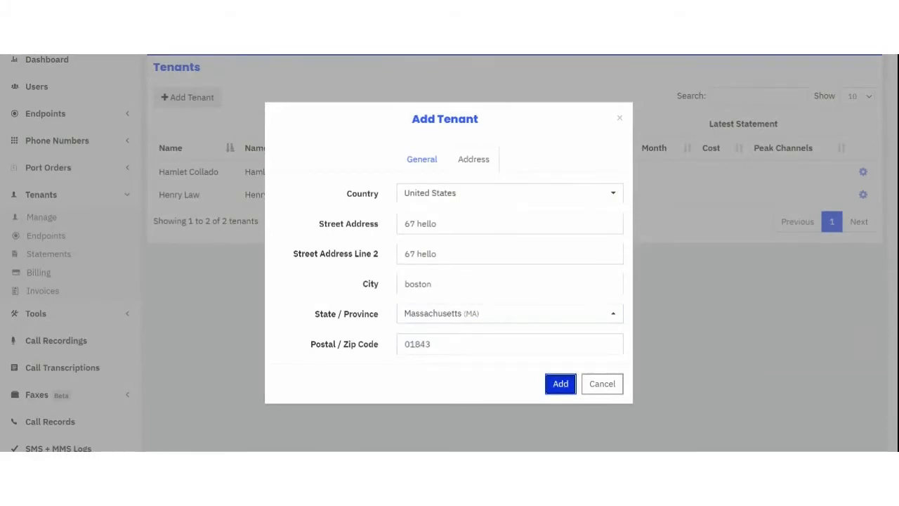
{"action": "left_click", "coordinate": [562, 387]}
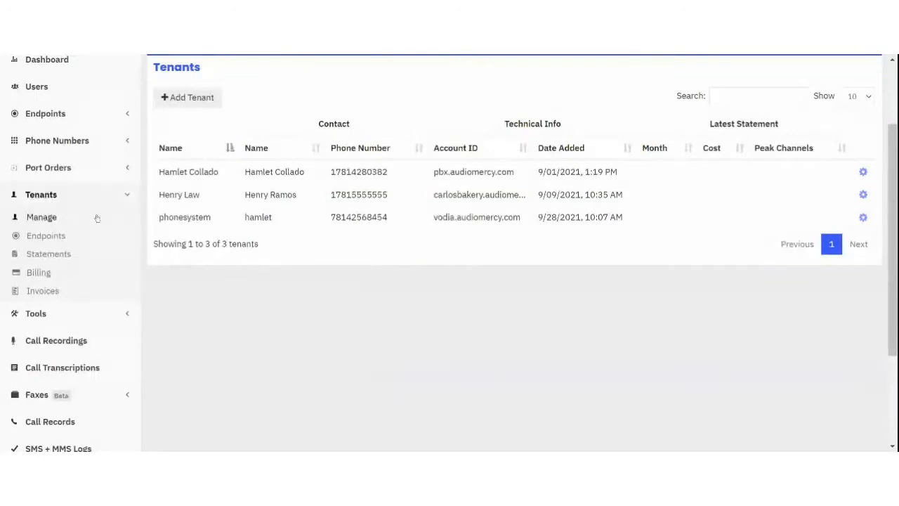
Step: Search for available local numbers in area code 978 on the buy numbers page
{"action": "left_click", "coordinate": [76, 142]}
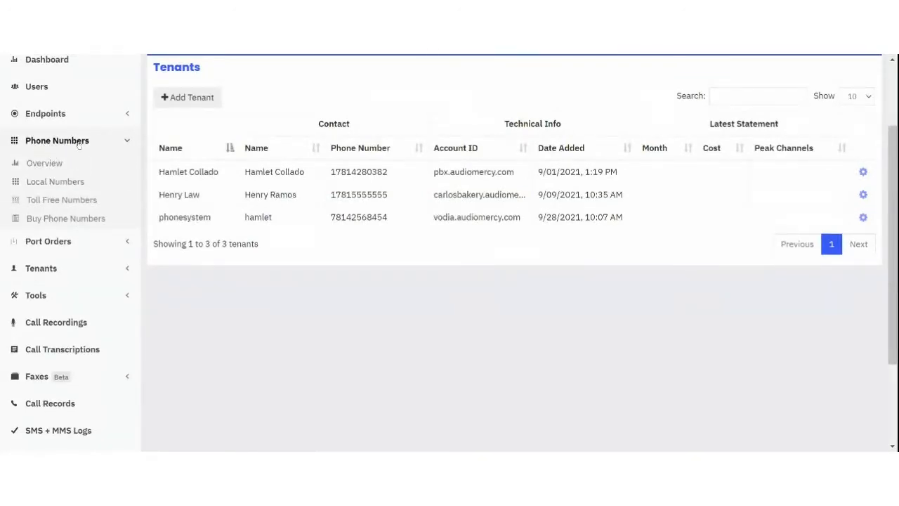
{"action": "left_click", "coordinate": [40, 182]}
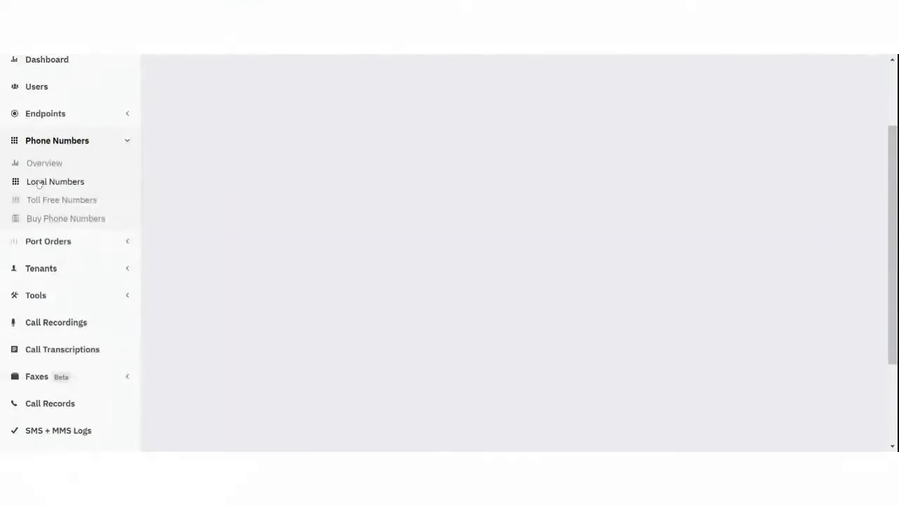
{"action": "left_click", "coordinate": [56, 143]}
{"action": "left_click", "coordinate": [49, 221]}
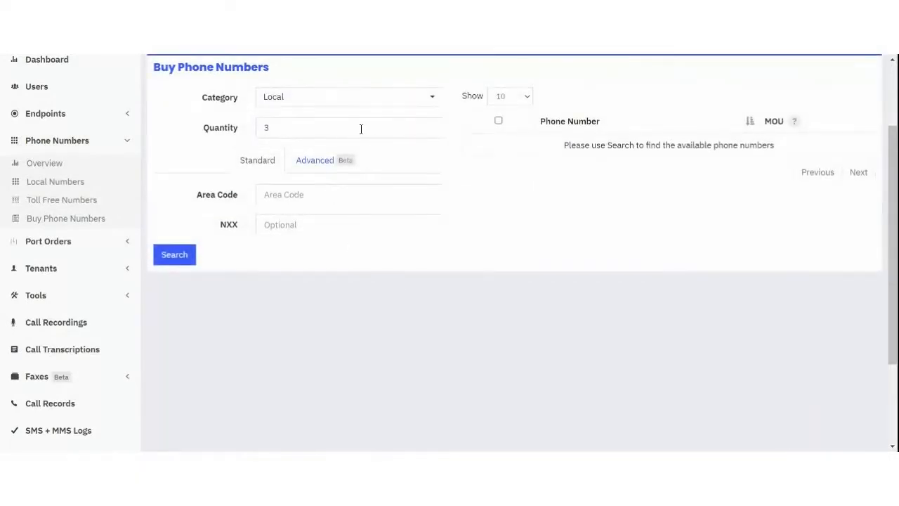
{"action": "left_click", "coordinate": [293, 193]}
{"action": "type", "text": "978"}
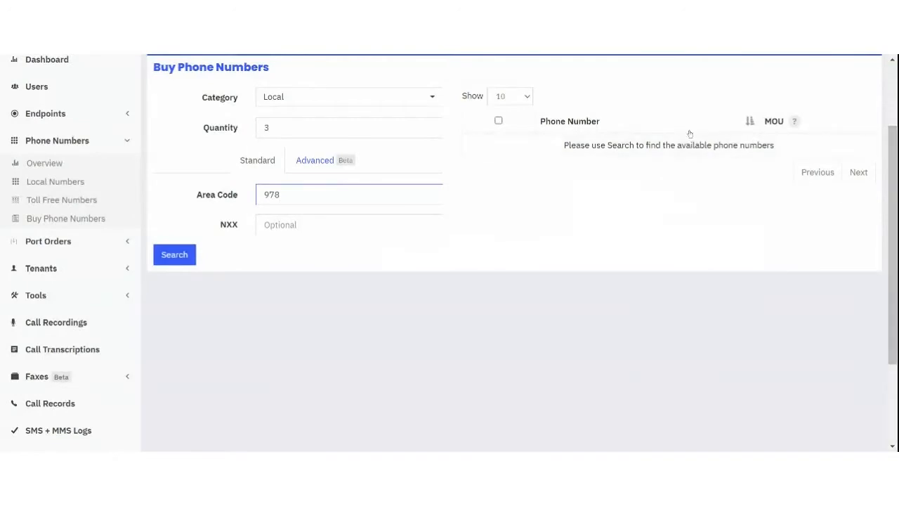
{"action": "left_click", "coordinate": [498, 122]}
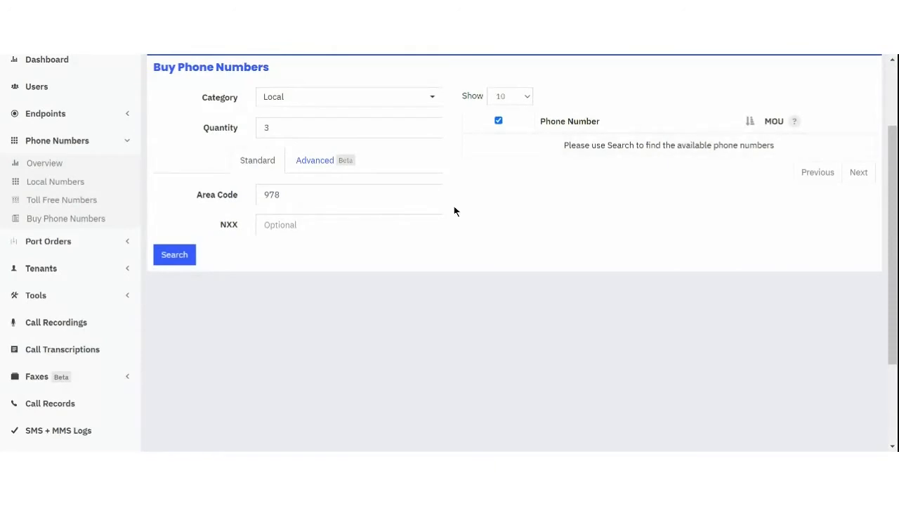
{"action": "left_click", "coordinate": [175, 256]}
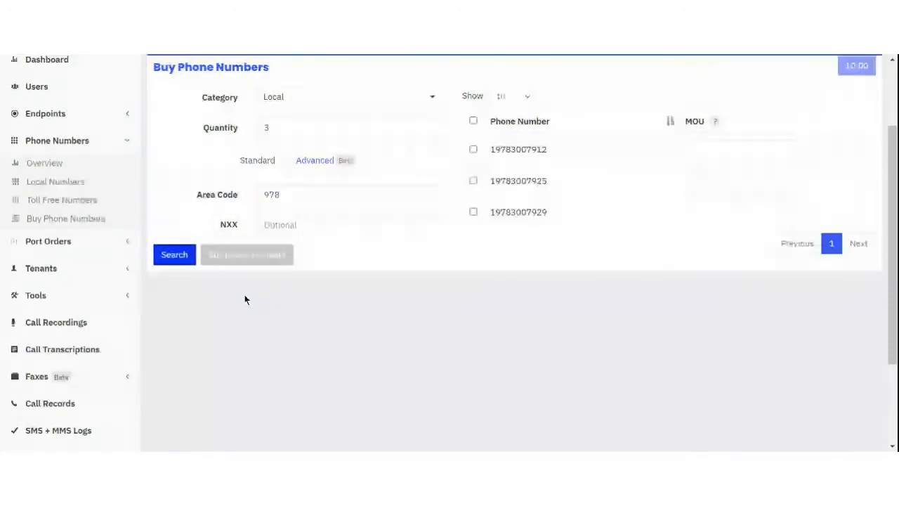
{"action": "left_click", "coordinate": [286, 127]}
{"action": "key", "text": "BackSpace"}
{"action": "type", "text": "1"}
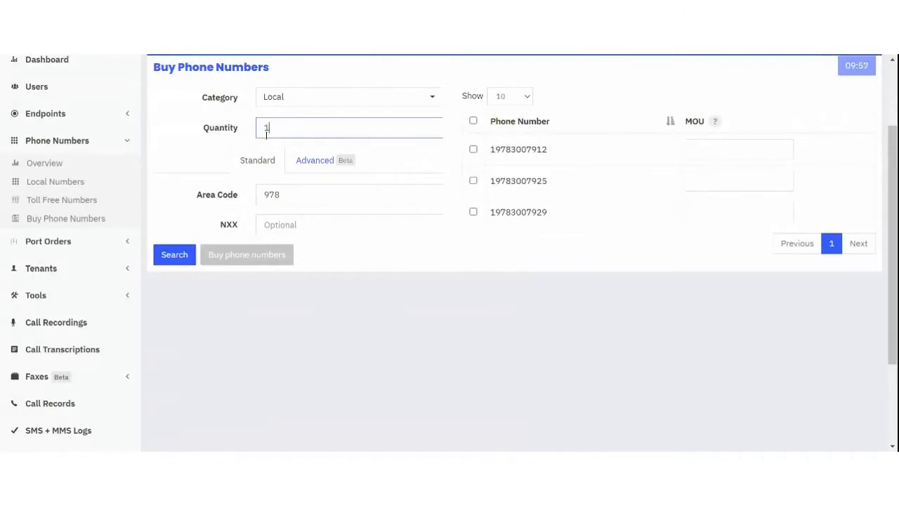
{"action": "left_click", "coordinate": [173, 256]}
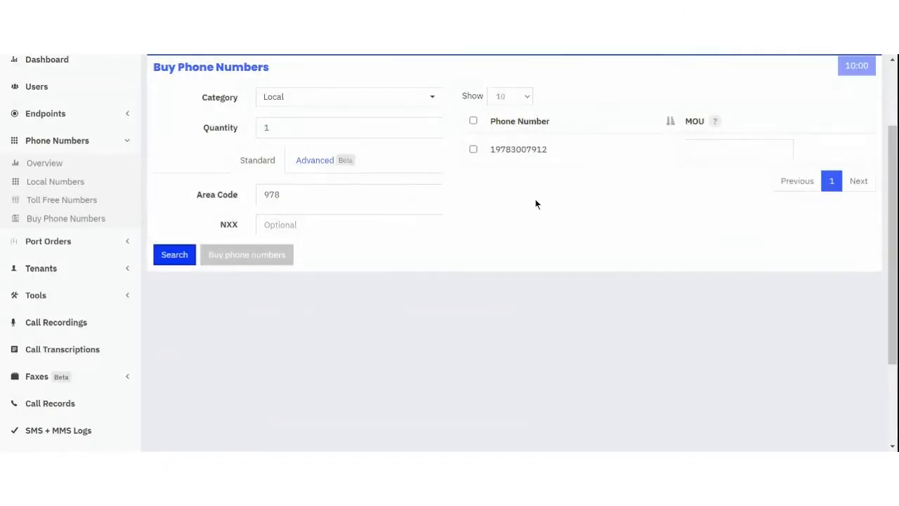
{"action": "left_click", "coordinate": [474, 150]}
{"action": "left_click", "coordinate": [697, 149]}
{"action": "mouse_move", "coordinate": [713, 124]}
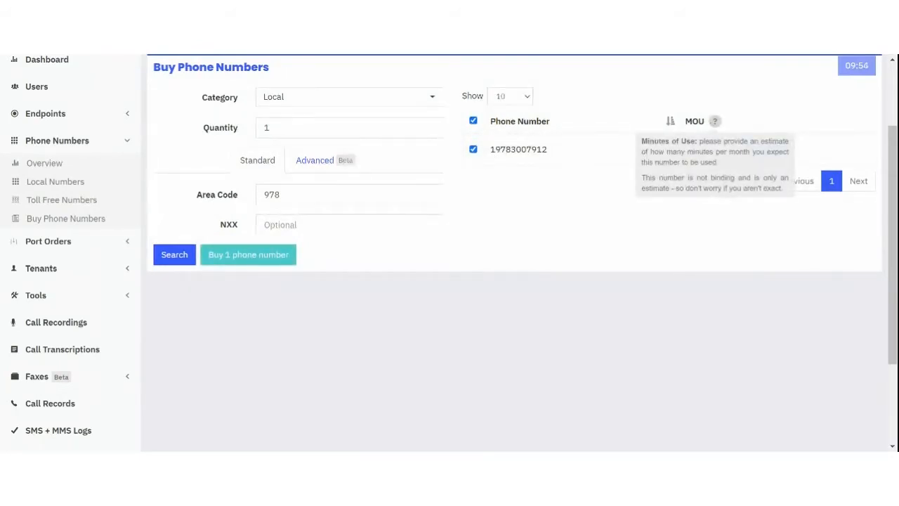
{"action": "type", "text": "300"}
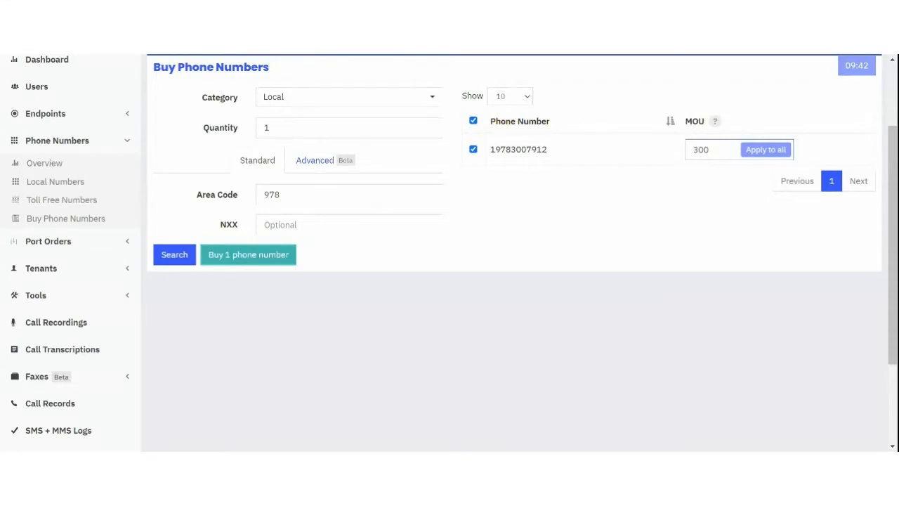
{"action": "left_click", "coordinate": [232, 257]}
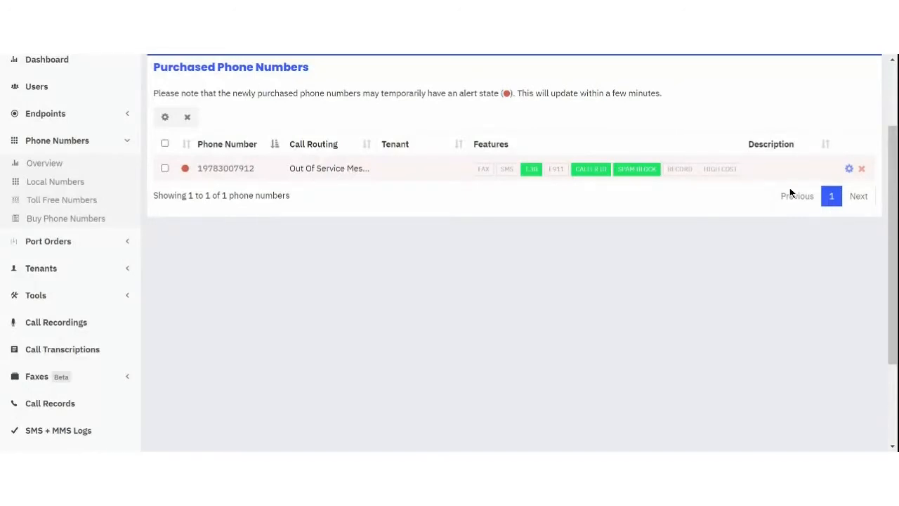
{"action": "left_click", "coordinate": [849, 169]}
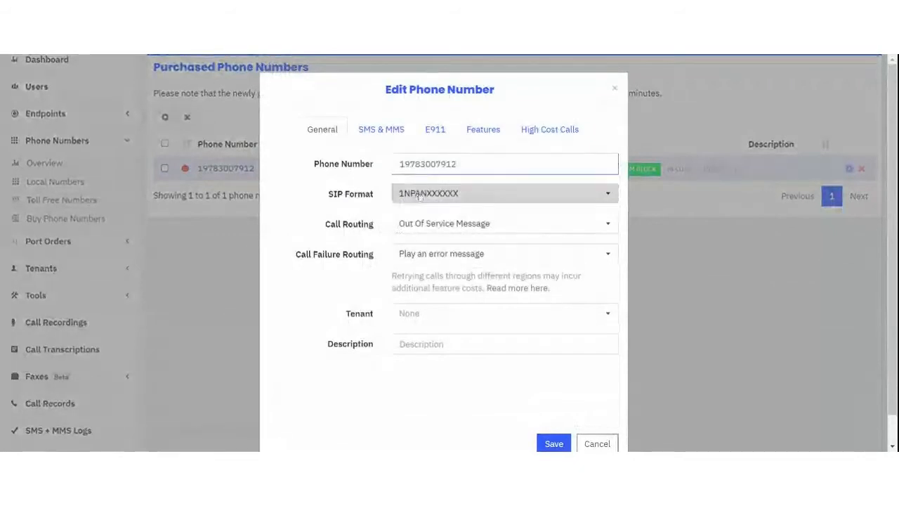
{"action": "left_click", "coordinate": [420, 195]}
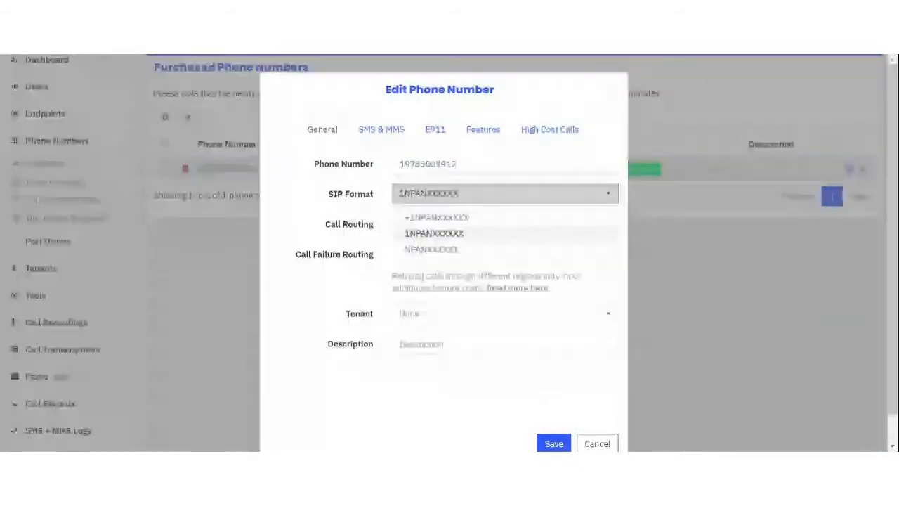
{"action": "left_click", "coordinate": [435, 217]}
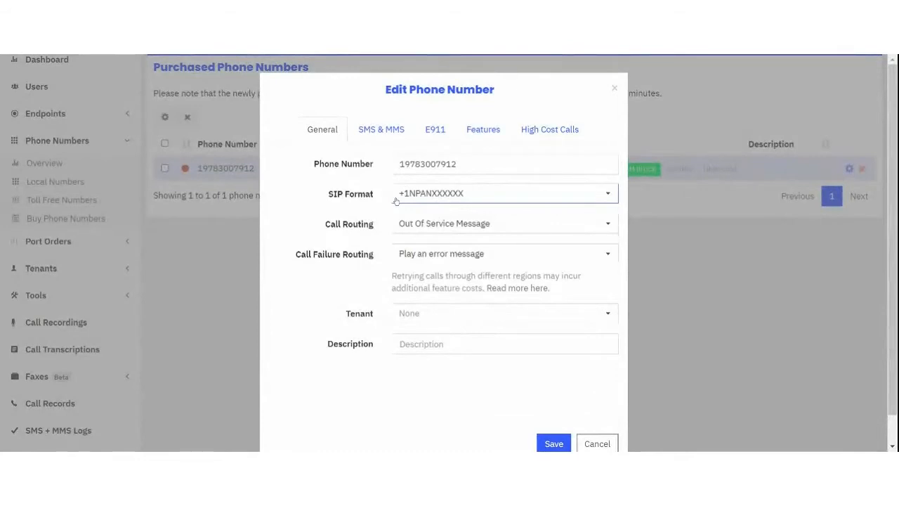
{"action": "left_click", "coordinate": [490, 225]}
{"action": "left_click", "coordinate": [490, 225]}
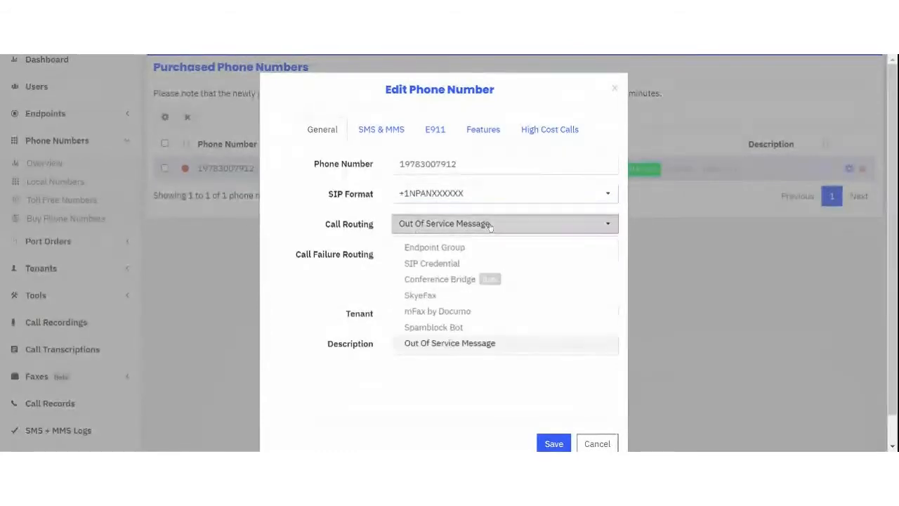
{"action": "left_click", "coordinate": [464, 247]}
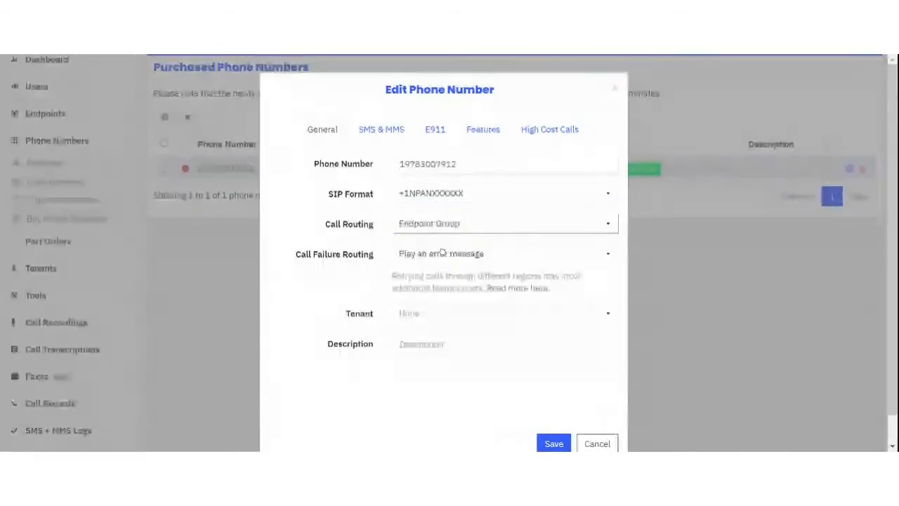
{"action": "left_click", "coordinate": [439, 254]}
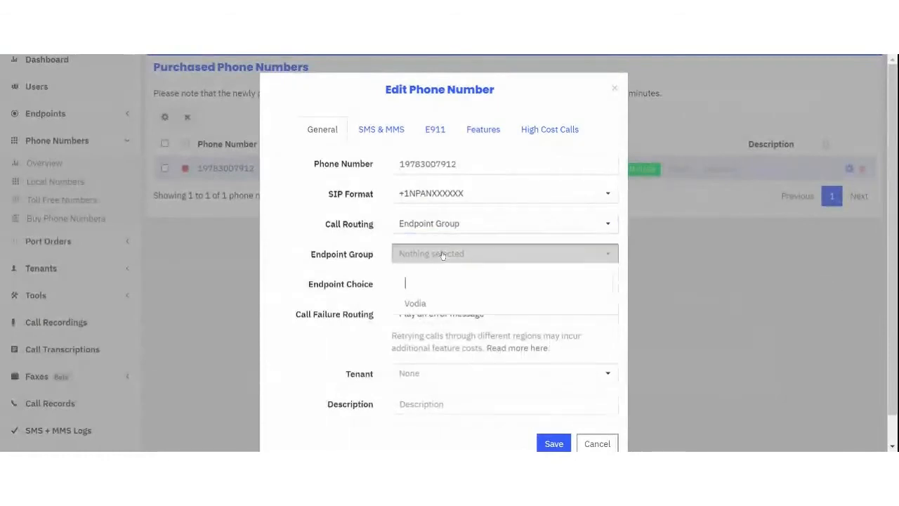
{"action": "left_click", "coordinate": [418, 305]}
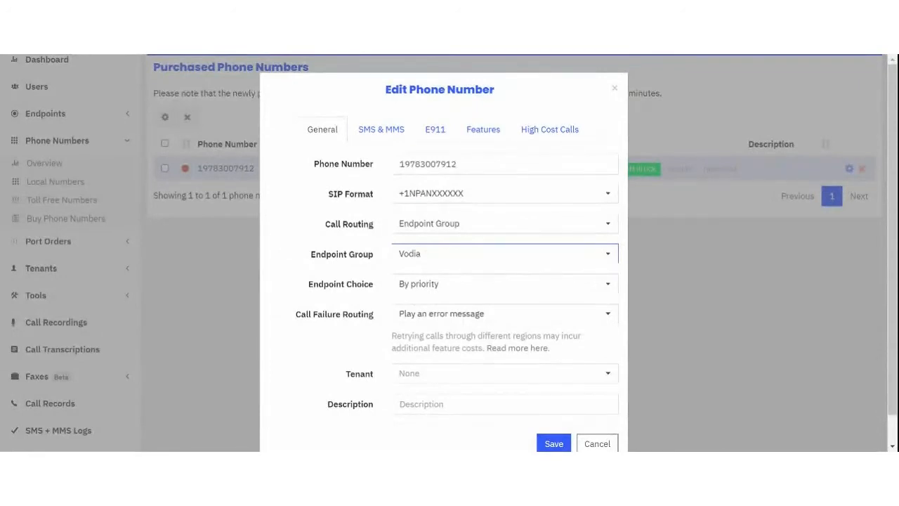
{"action": "left_click", "coordinate": [606, 443]}
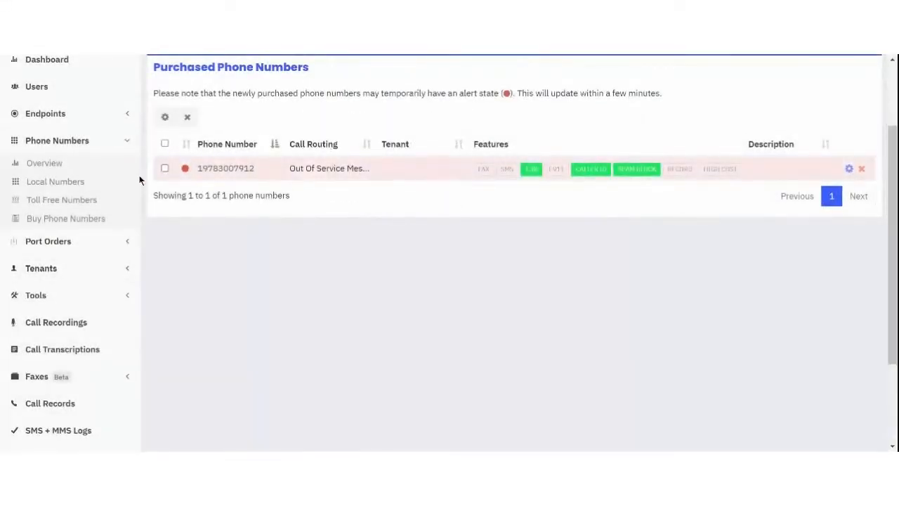
Step: Check the Vodia endpoint group's IP address 34.239.102.110 under Endpoint Groups
{"action": "scroll", "coordinate": [56, 168], "scroll_direction": "up", "scroll_amount": 2}
{"action": "left_click", "coordinate": [59, 216]}
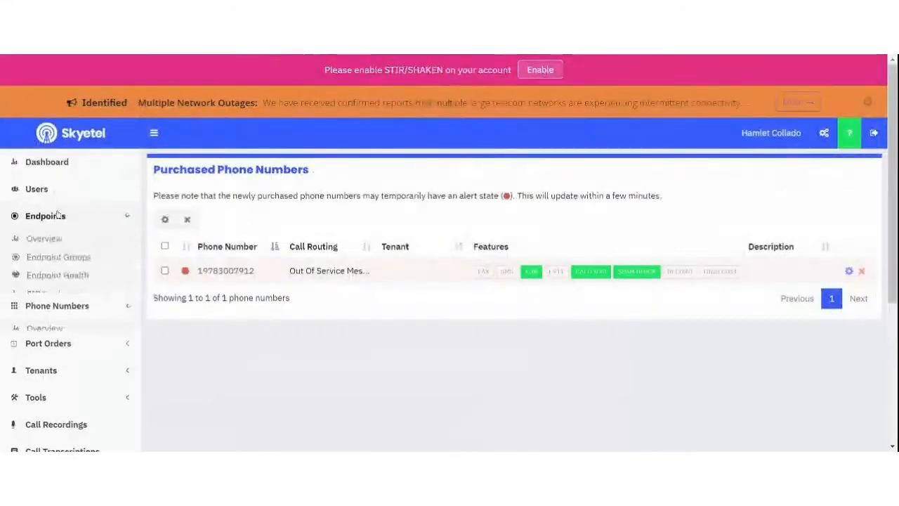
{"action": "left_click", "coordinate": [67, 257]}
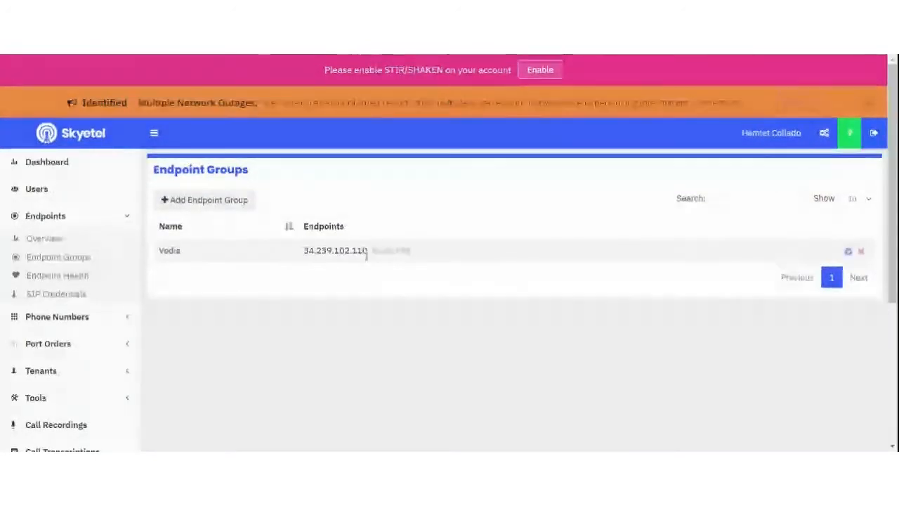
{"action": "left_click_drag", "start_coordinate": [368, 252], "coordinate": [304, 252]}
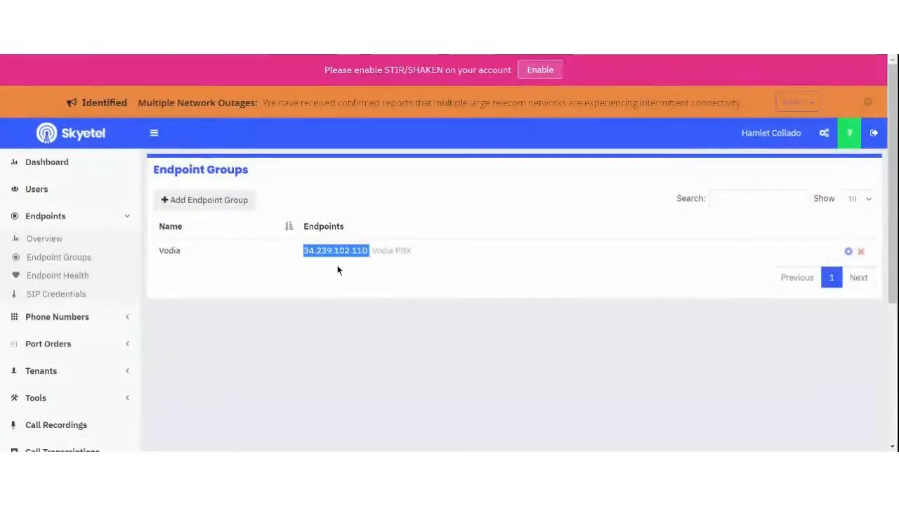
{"action": "left_click", "coordinate": [60, 316]}
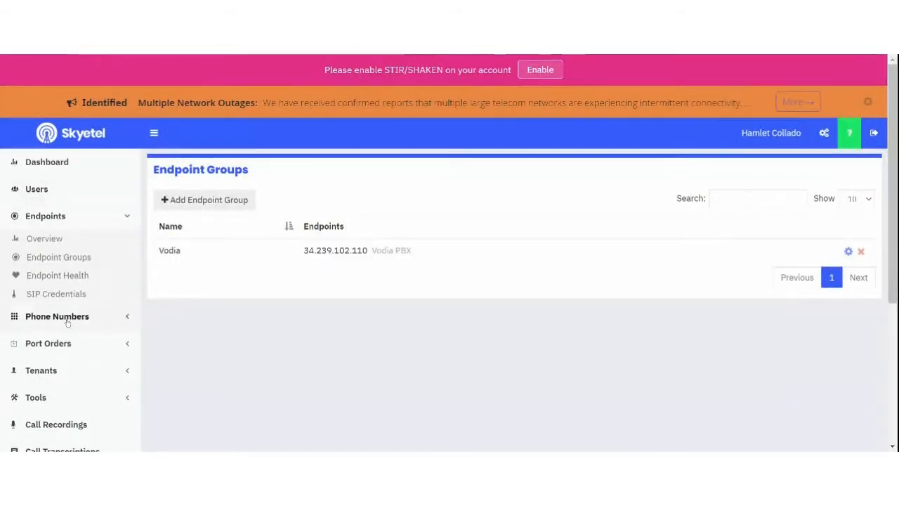
{"action": "left_click", "coordinate": [71, 284]}
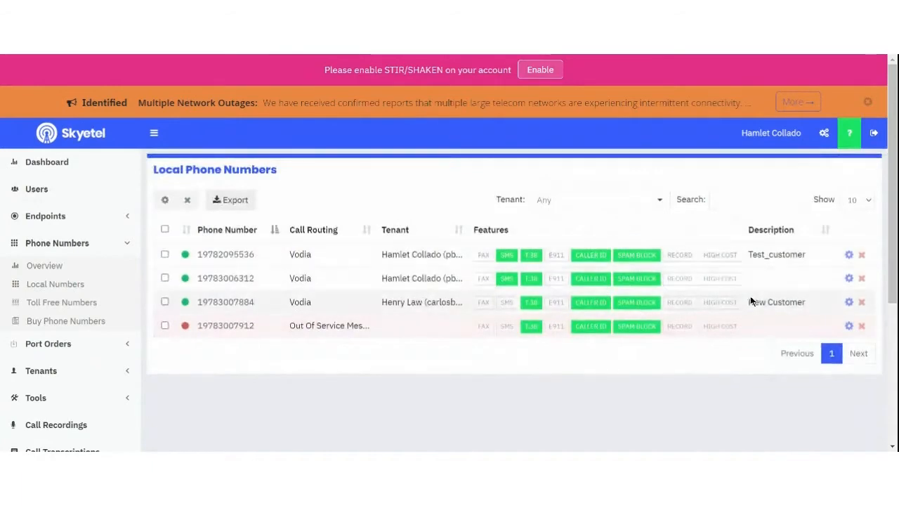
{"action": "left_click", "coordinate": [850, 326]}
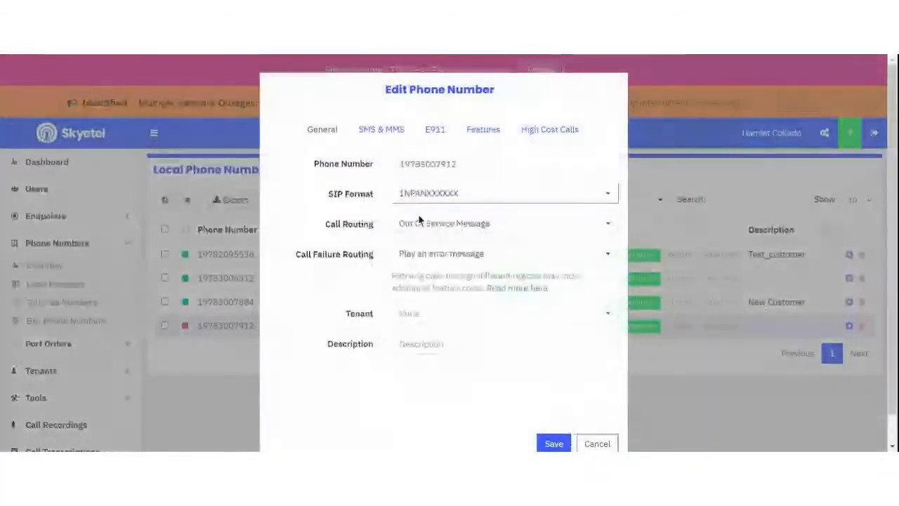
Step: Route the number to the Vodia endpoint group, by priority, with an error message on failure
{"action": "left_click", "coordinate": [433, 222]}
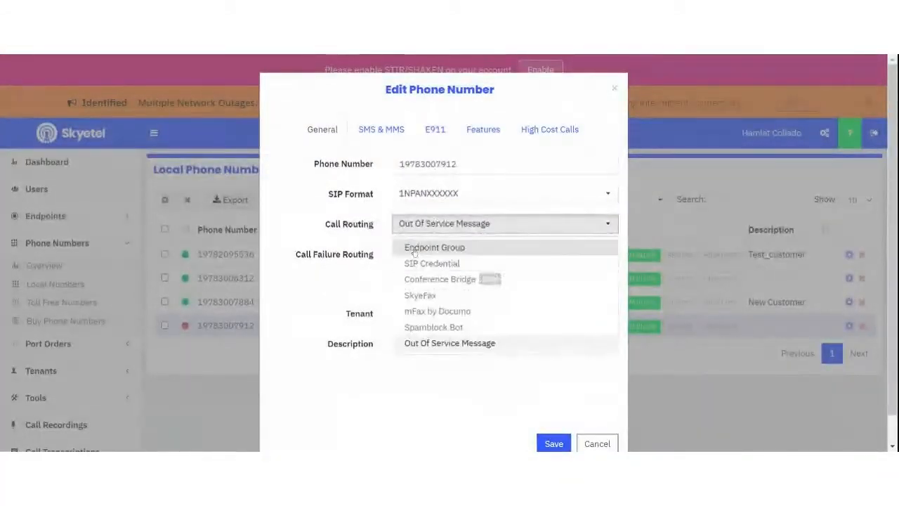
{"action": "left_click", "coordinate": [430, 247]}
{"action": "left_click", "coordinate": [427, 262]}
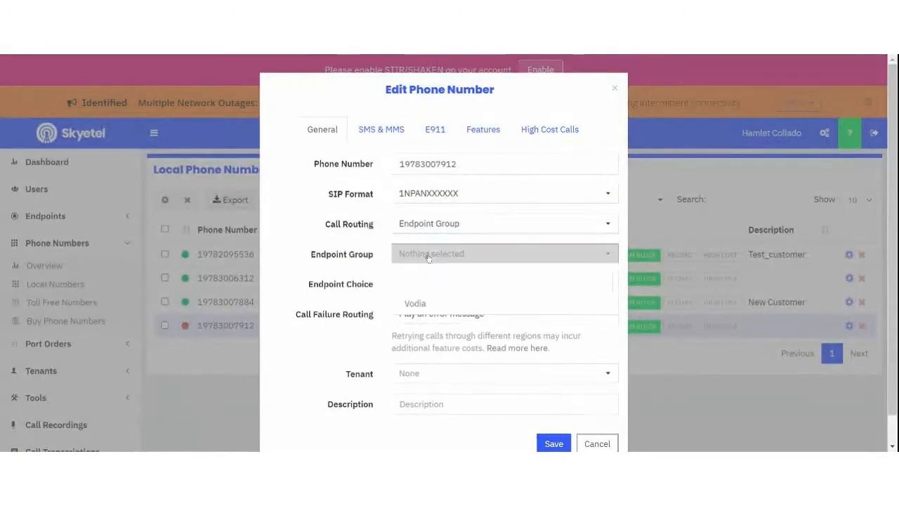
{"action": "left_click", "coordinate": [414, 303]}
{"action": "left_click", "coordinate": [459, 285]}
{"action": "left_click", "coordinate": [459, 285]}
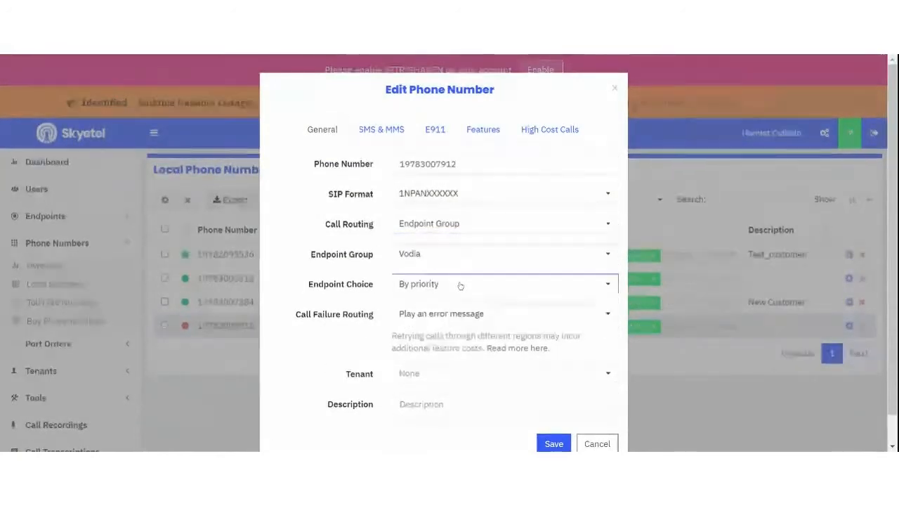
{"action": "left_click", "coordinate": [413, 318]}
{"action": "left_click", "coordinate": [435, 322]}
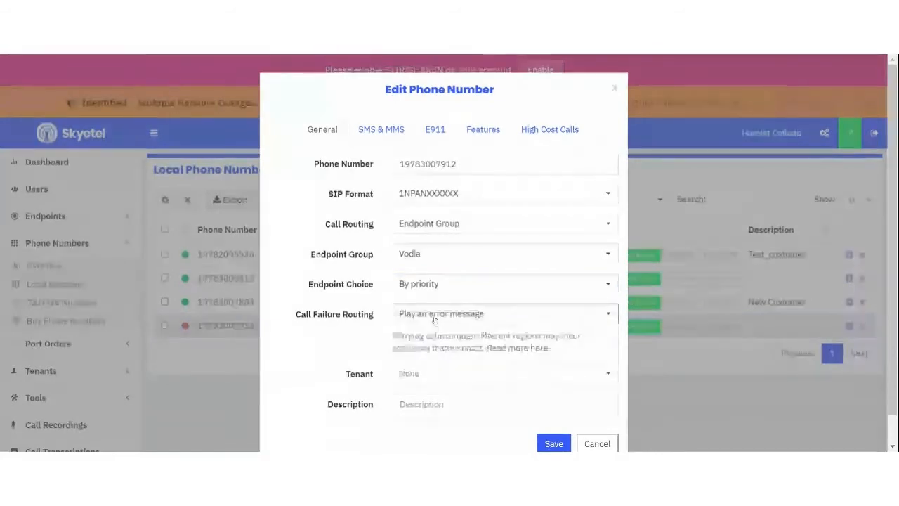
Step: Assign the number to tenant phonesystem with description 'new dustoemr' and save
{"action": "scroll", "coordinate": [422, 337], "scroll_direction": "down", "scroll_amount": 1}
{"action": "left_click", "coordinate": [440, 345]}
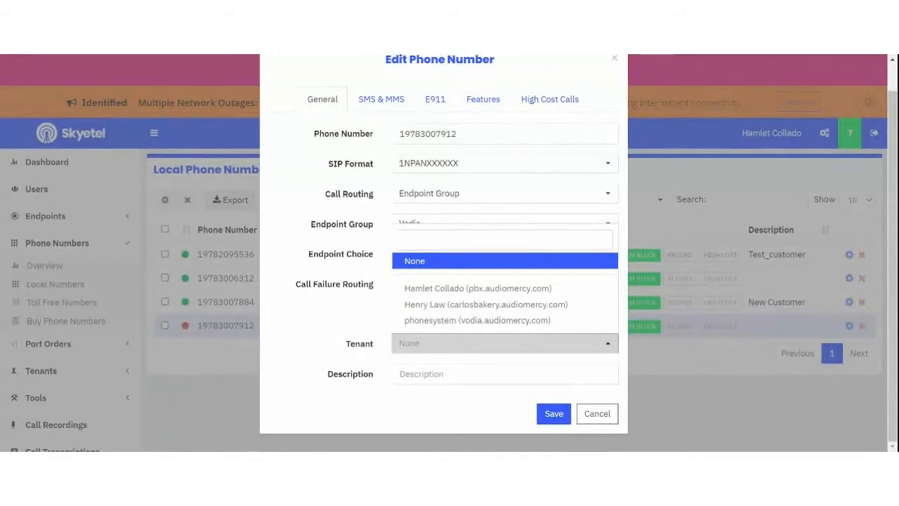
{"action": "left_click", "coordinate": [445, 321]}
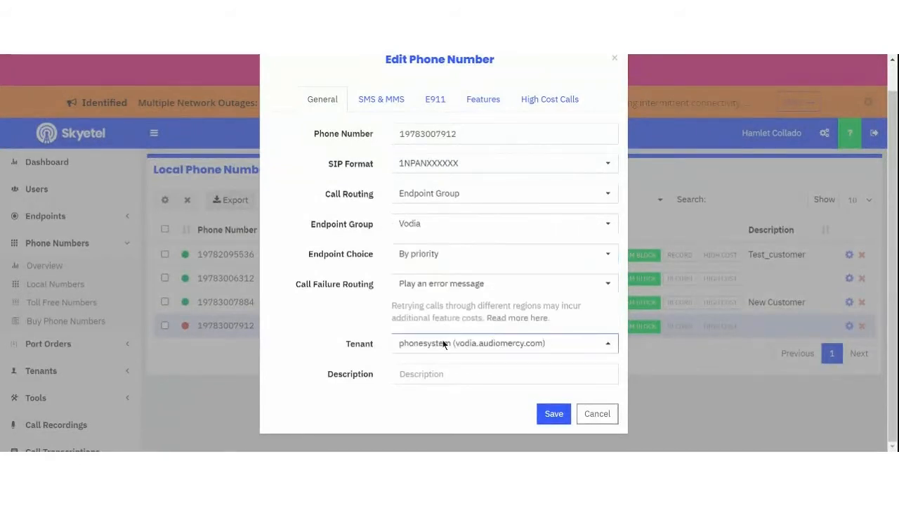
{"action": "left_click", "coordinate": [427, 377]}
{"action": "type", "text": "n"}
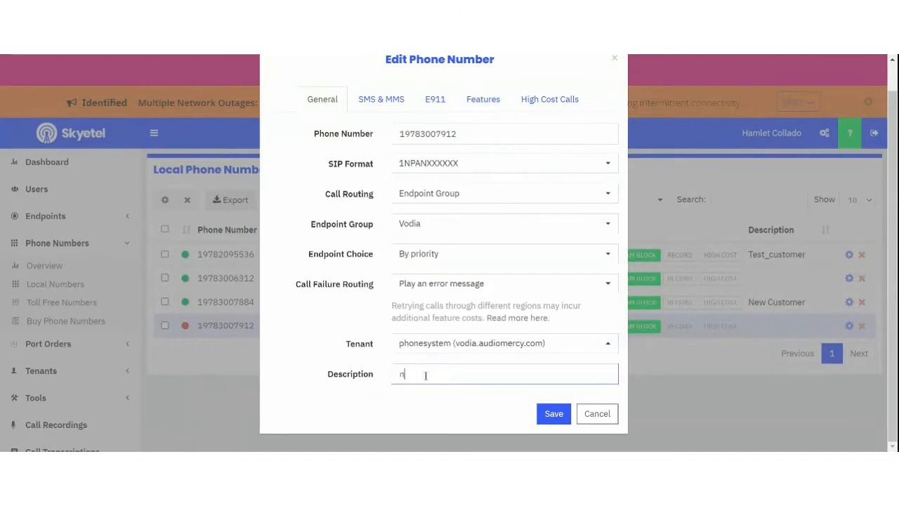
{"action": "type", "text": "ew dustoemr"}
{"action": "left_click", "coordinate": [553, 414]}
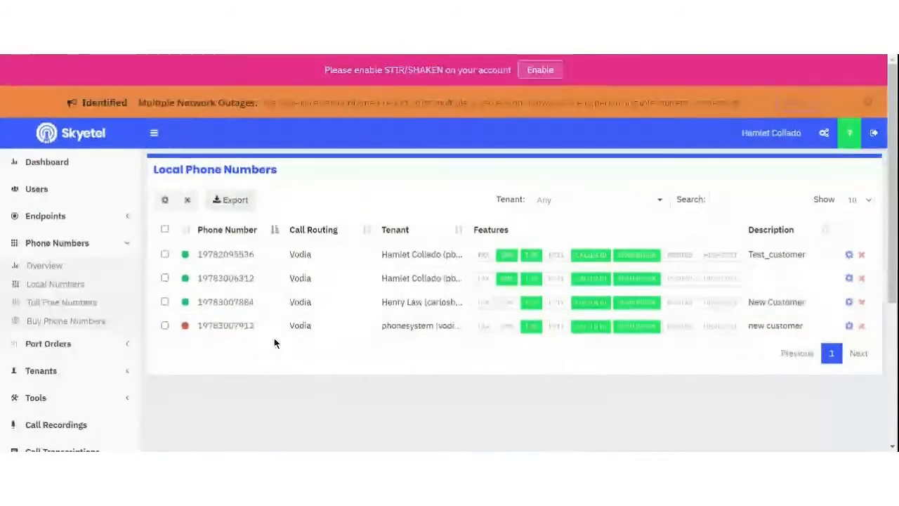
{"action": "left_click_drag", "start_coordinate": [255, 325], "coordinate": [206, 331]}
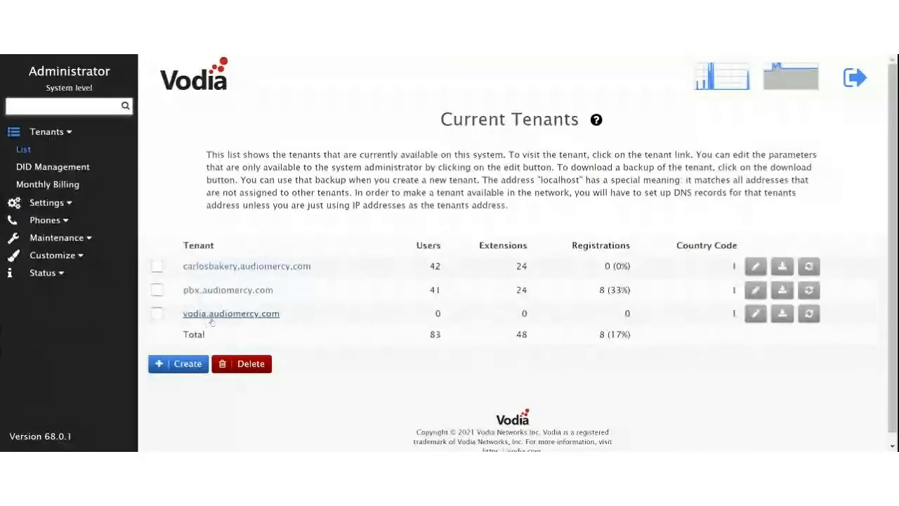
Step: In the vodia.audiomercy.com tenant, start extension 4500 with the user's first name, last name and e-mail
{"action": "left_click", "coordinate": [244, 315]}
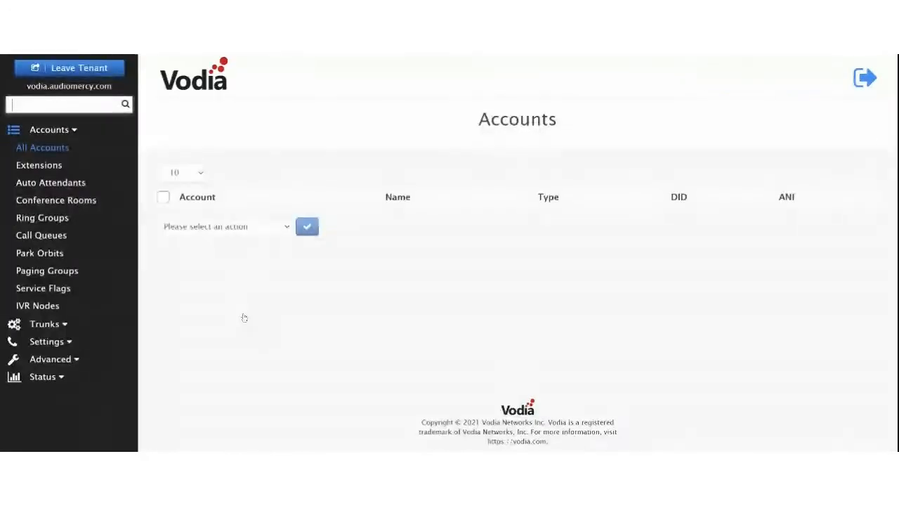
{"action": "left_click", "coordinate": [39, 166]}
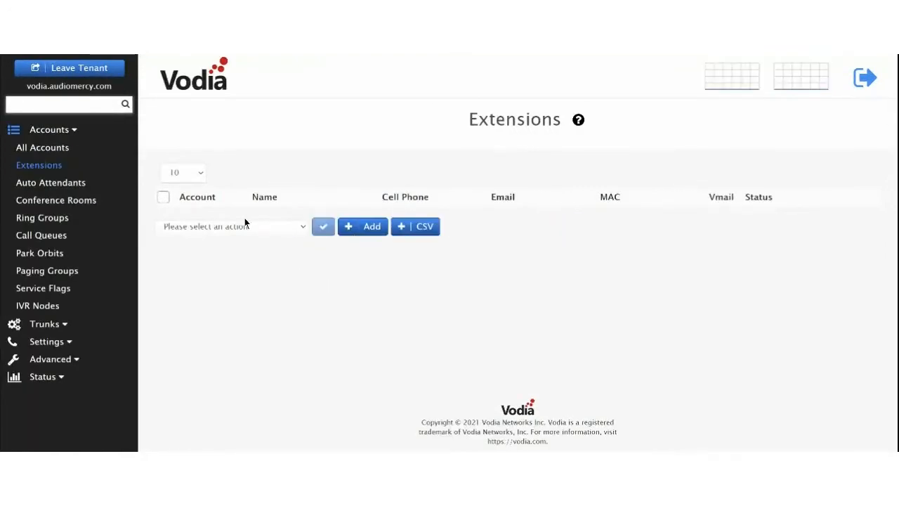
{"action": "left_click", "coordinate": [364, 227]}
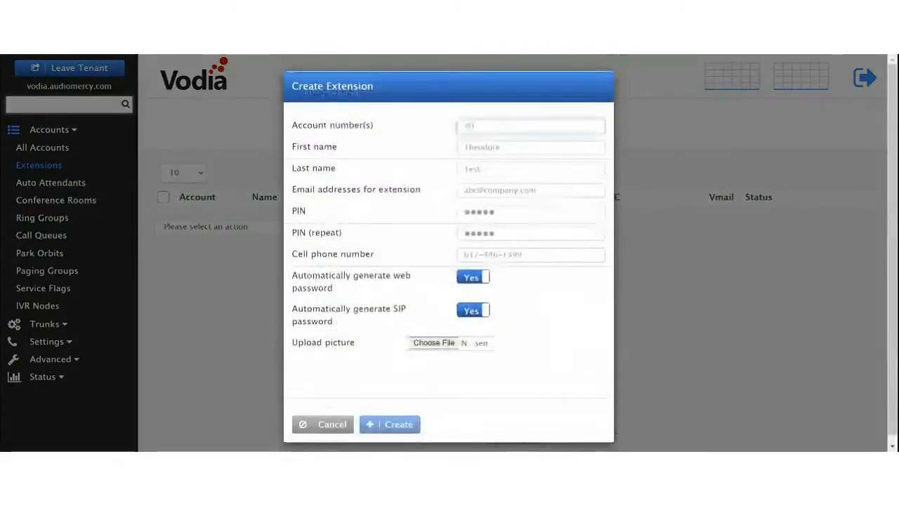
{"action": "type", "text": "4"}
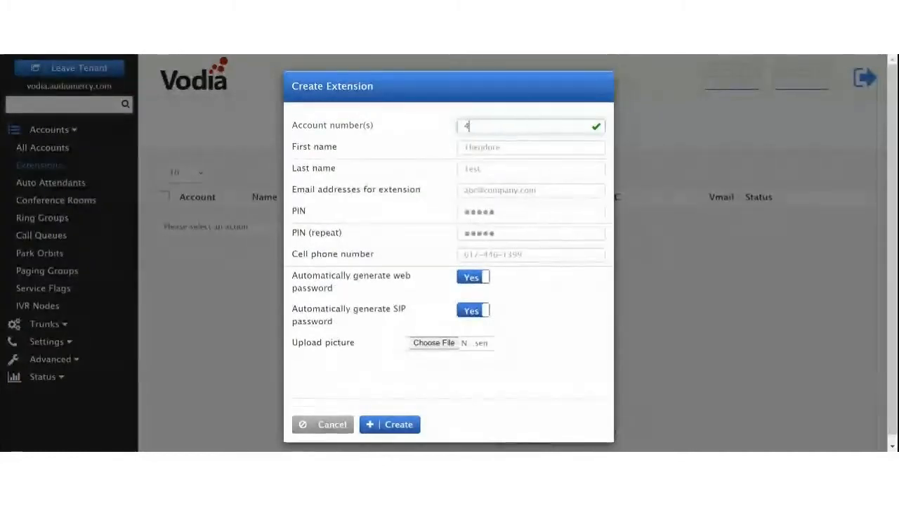
{"action": "type", "text": "50home"}
{"action": "key", "text": "BackSpace"}
{"action": "key", "text": "BackSpace"}
{"action": "key", "text": "BackSpace"}
{"action": "key", "text": "BackSpace"}
{"action": "key", "text": "Tab"}
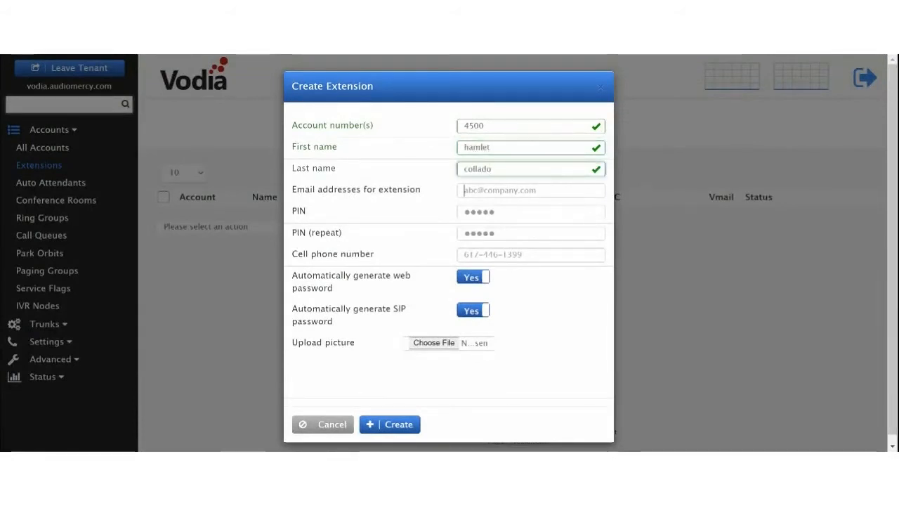
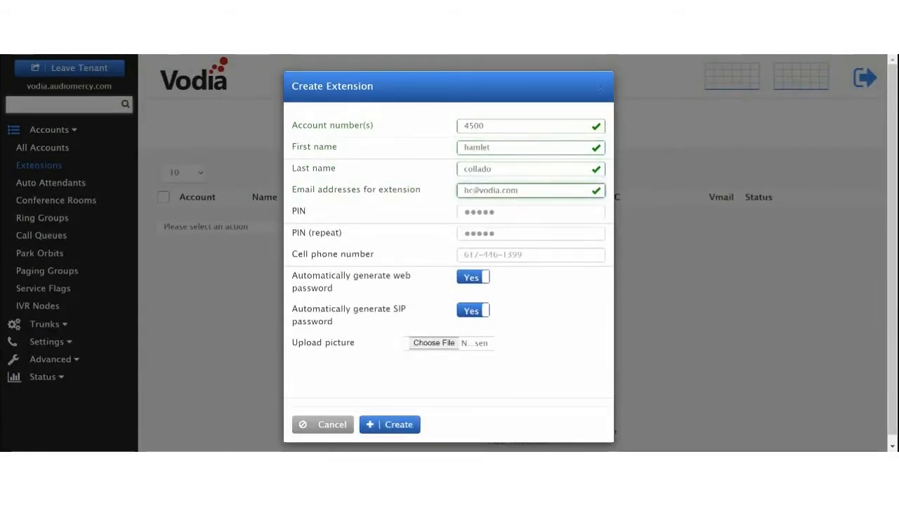
Step: Fill in the user's cell phone number and create extension 4500
{"action": "left_click", "coordinate": [494, 216]}
{"action": "left_click", "coordinate": [494, 230]}
{"action": "left_click", "coordinate": [494, 213]}
{"action": "left_click", "coordinate": [491, 232]}
{"action": "left_click", "coordinate": [494, 211]}
{"action": "left_click", "coordinate": [492, 235]}
{"action": "left_click", "coordinate": [477, 256]}
{"action": "left_click", "coordinate": [590, 253]}
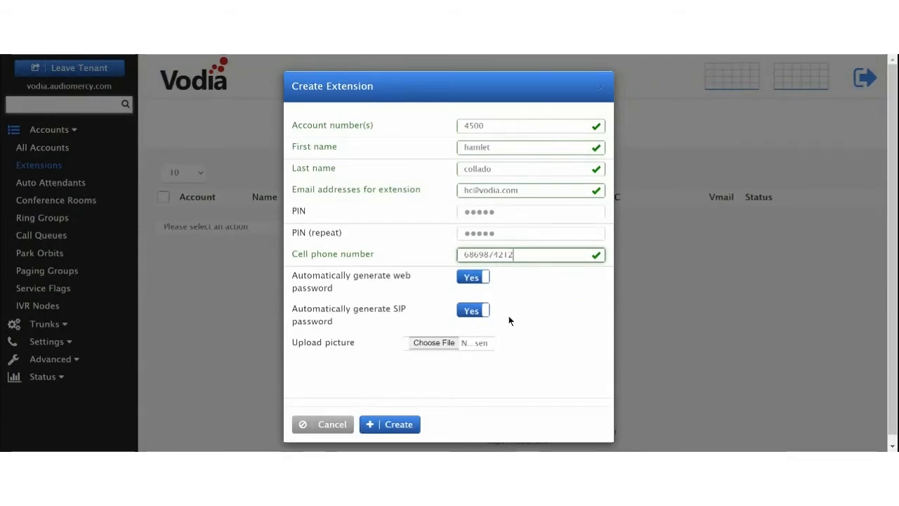
{"action": "left_click", "coordinate": [392, 424]}
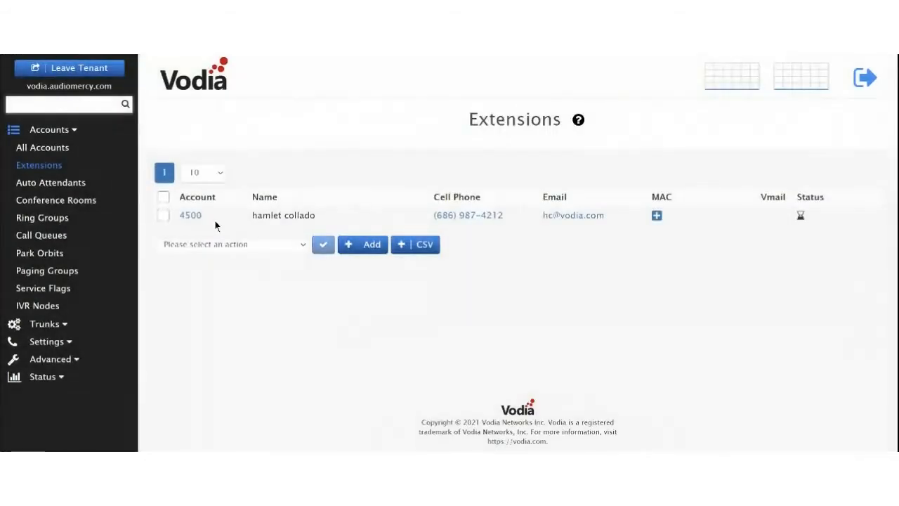
Step: Open extension 4500's settings and review its SIP password and repeated SIP password fields
{"action": "left_click", "coordinate": [191, 215]}
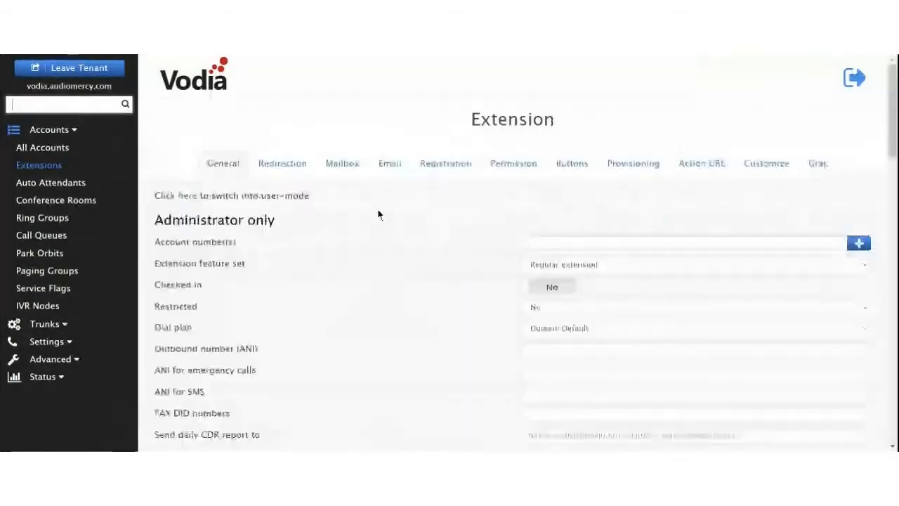
{"action": "scroll", "coordinate": [397, 240], "scroll_direction": "down", "scroll_amount": 5}
{"action": "left_click", "coordinate": [557, 190]}
{"action": "left_click", "coordinate": [558, 208]}
{"action": "left_click", "coordinate": [544, 197]}
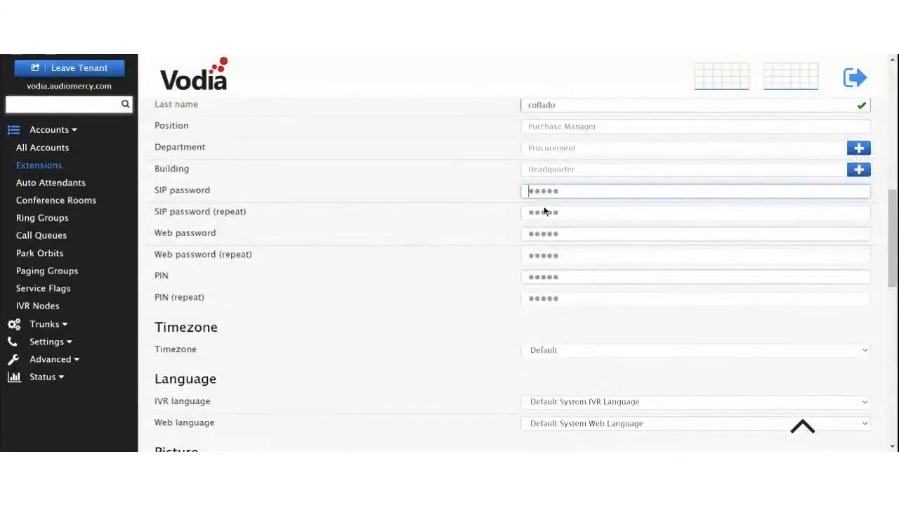
{"action": "left_click", "coordinate": [541, 211]}
{"action": "left_click", "coordinate": [541, 195]}
{"action": "left_click", "coordinate": [539, 212]}
{"action": "left_click", "coordinate": [541, 196]}
{"action": "left_click", "coordinate": [547, 212]}
{"action": "left_click", "coordinate": [541, 196]}
{"action": "left_click", "coordinate": [541, 211]}
{"action": "left_click", "coordinate": [535, 194]}
{"action": "scroll", "coordinate": [357, 321], "scroll_direction": "up", "scroll_amount": 10}
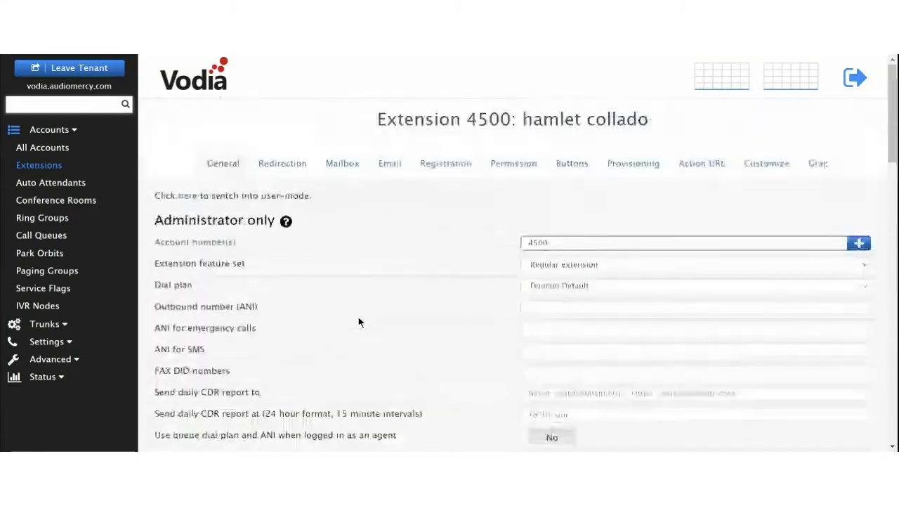
Step: Append the trunk's phone number after 4500 in the Account number(s) field
{"action": "left_click", "coordinate": [599, 241]}
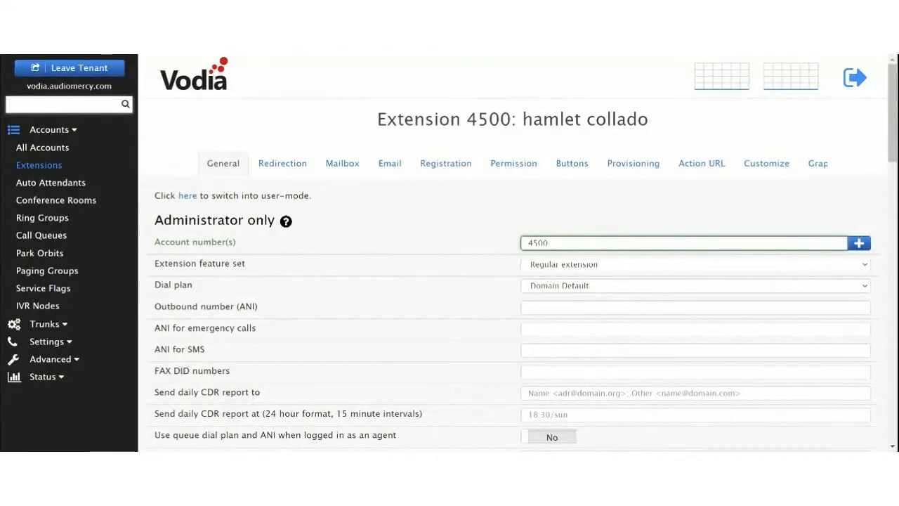
{"action": "key", "text": "ctrl+v"}
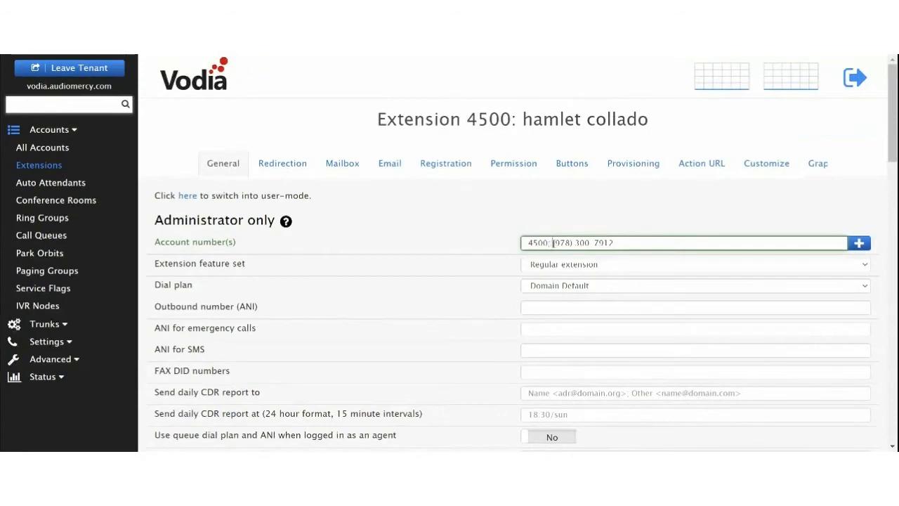
{"action": "left_click_drag", "start_coordinate": [553, 243], "coordinate": [655, 243]}
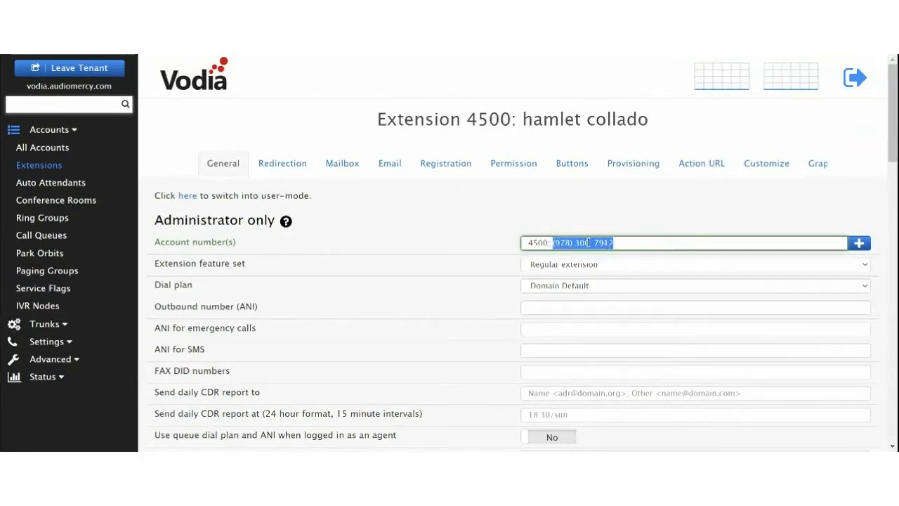
Step: Enter 978 as the tenant's Area code in General Settings
{"action": "left_click", "coordinate": [47, 342]}
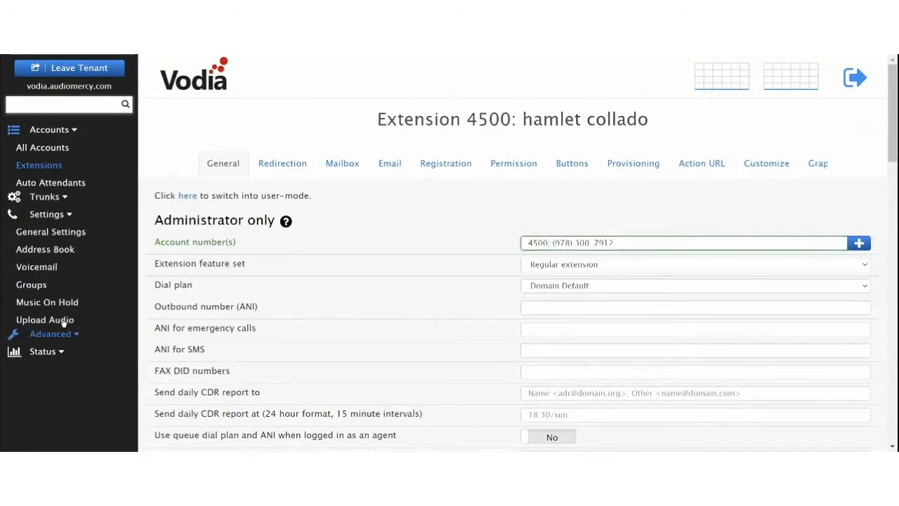
{"action": "left_click", "coordinate": [51, 184]}
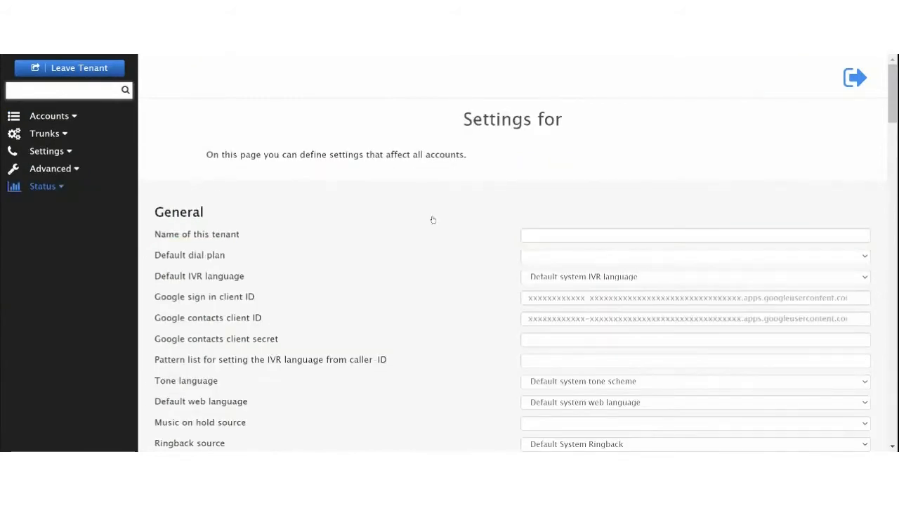
{"action": "scroll", "coordinate": [454, 227], "scroll_direction": "down", "scroll_amount": 3}
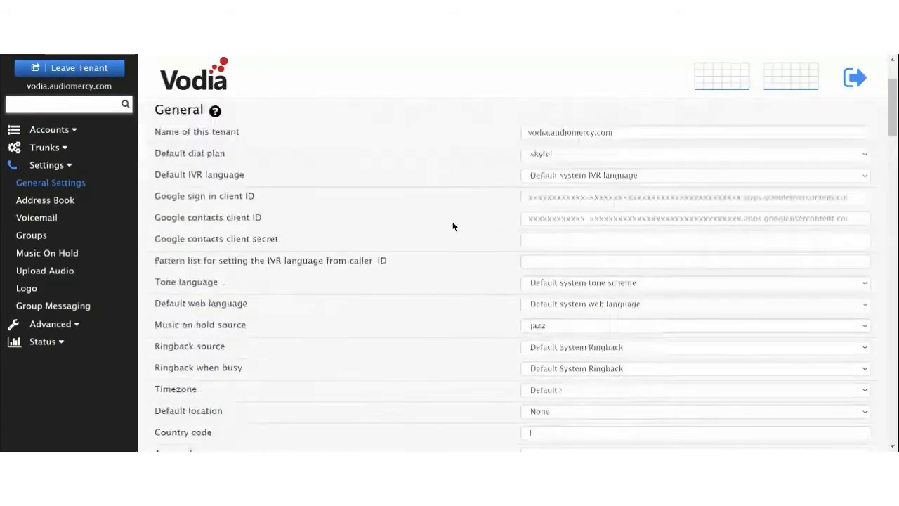
{"action": "scroll", "coordinate": [471, 214], "scroll_direction": "down", "scroll_amount": 3}
{"action": "scroll", "coordinate": [481, 223], "scroll_direction": "down", "scroll_amount": 3}
{"action": "left_click", "coordinate": [567, 249]}
{"action": "type", "text": "978"}
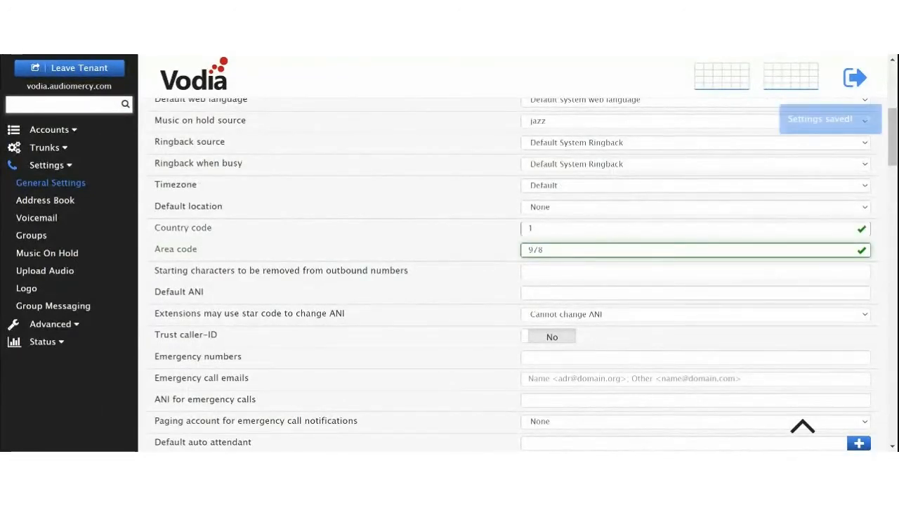
{"action": "left_click", "coordinate": [49, 130]}
Step: Reopen extension 4500 and check the numbers in its Account number(s) field
{"action": "left_click", "coordinate": [42, 166]}
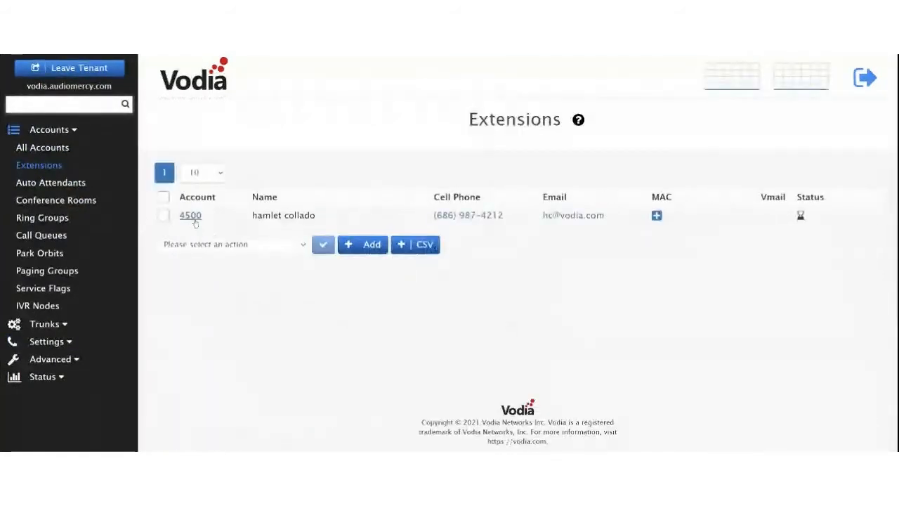
{"action": "left_click", "coordinate": [194, 213]}
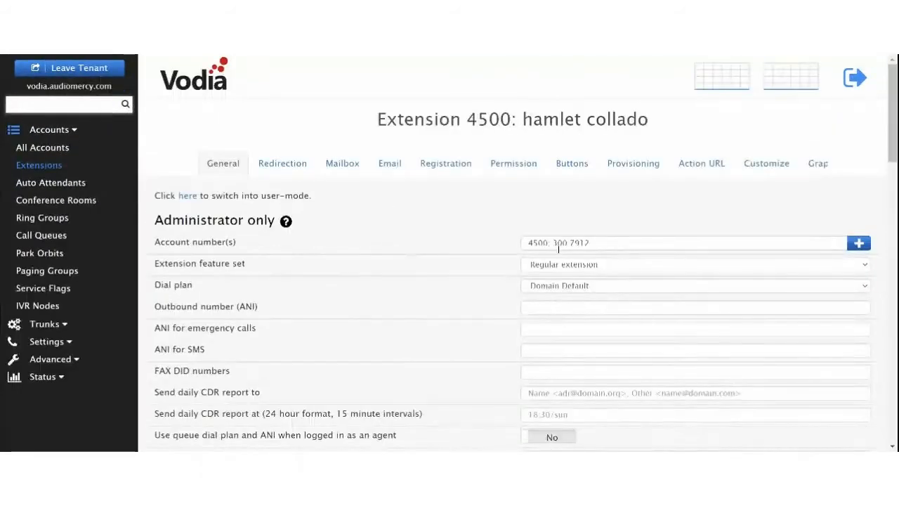
{"action": "left_click_drag", "start_coordinate": [553, 242], "coordinate": [613, 246]}
{"action": "left_click", "coordinate": [462, 294]}
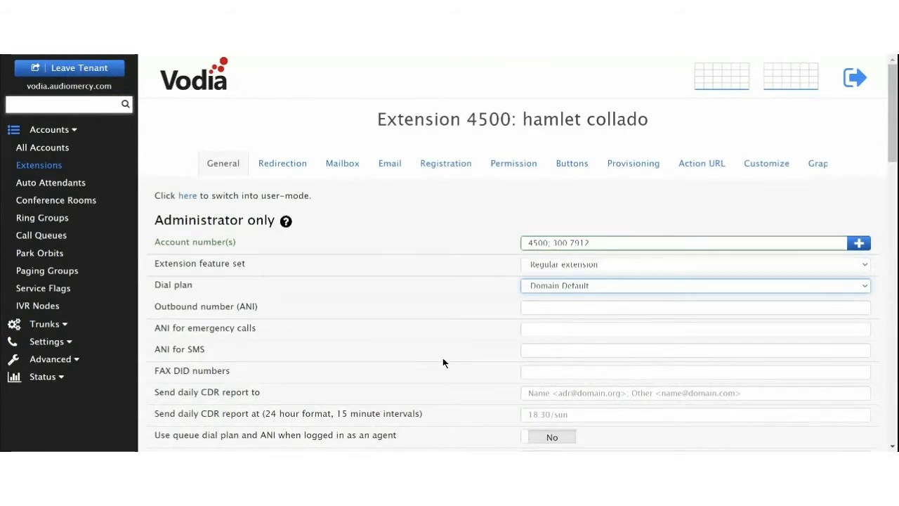
Step: Add and then delete an extra test number, keeping two account numbers, and leave the tenant
{"action": "type", "text": ";"}
{"action": "left_click_drag", "start_coordinate": [553, 243], "coordinate": [602, 250]}
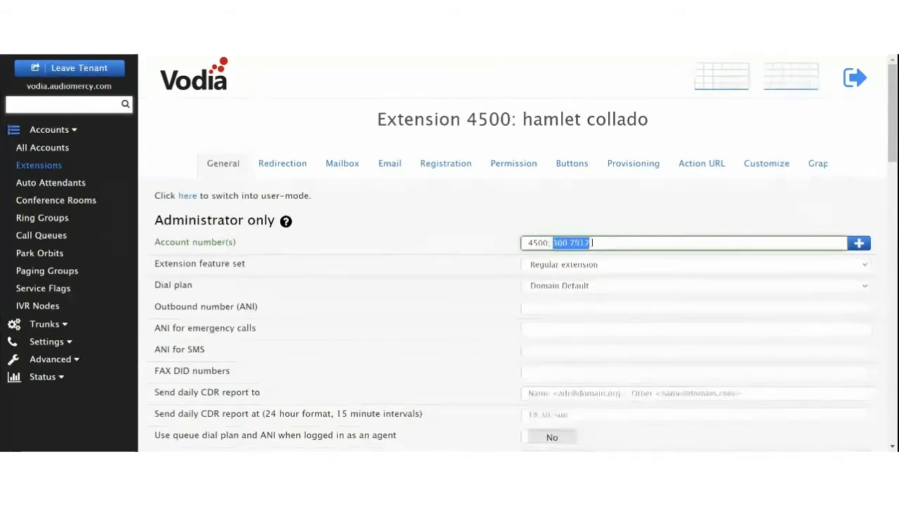
{"action": "left_click", "coordinate": [604, 243]}
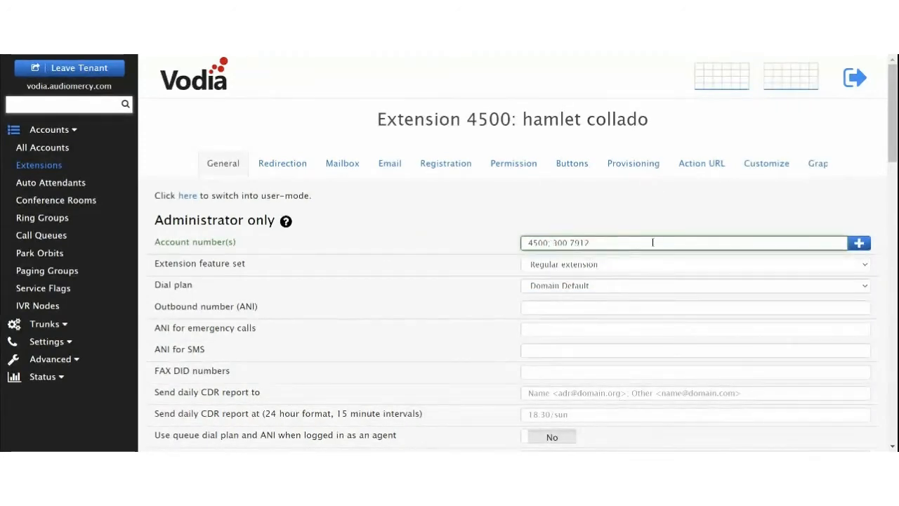
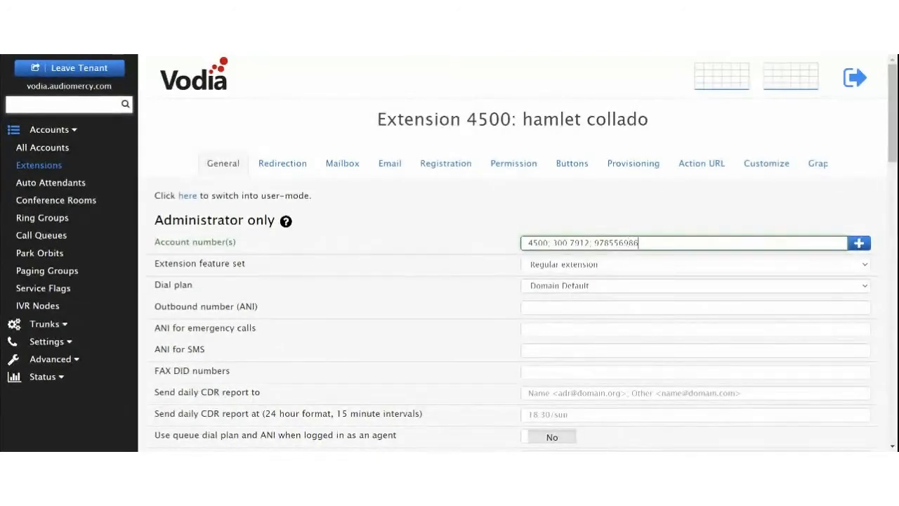
{"action": "left_click", "coordinate": [595, 242]}
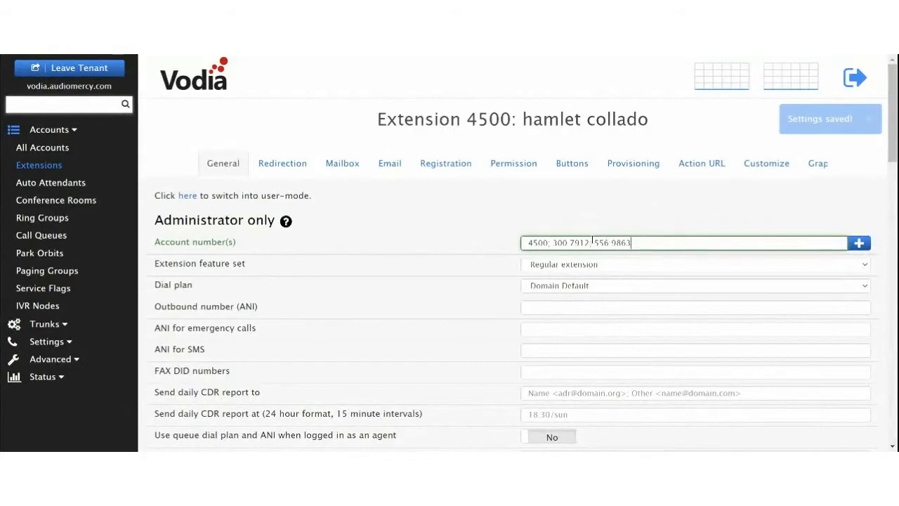
{"action": "left_click", "coordinate": [737, 246], "text": "shift"}
{"action": "key", "text": "BackSpace"}
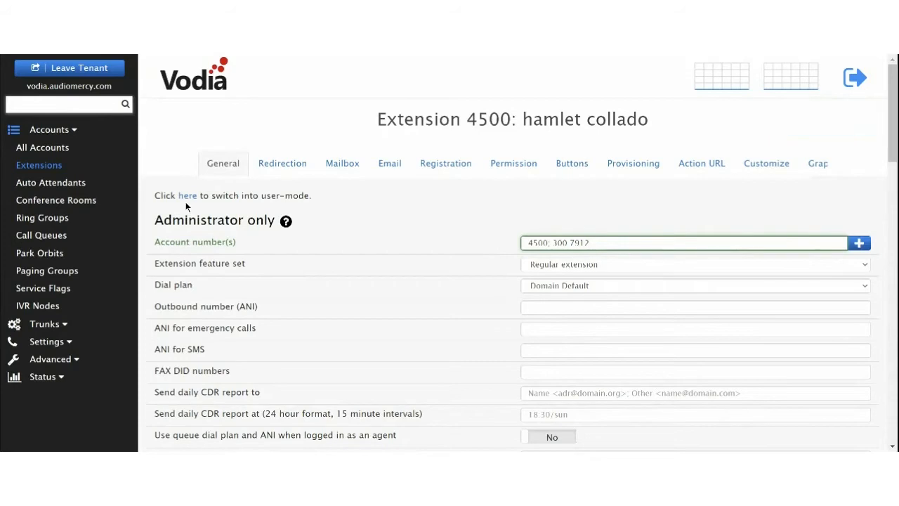
{"action": "left_click", "coordinate": [92, 68]}
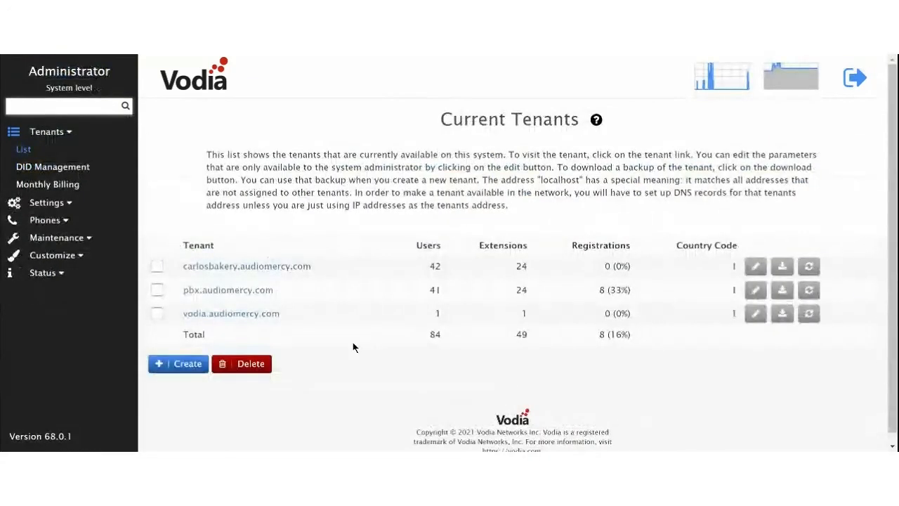
Step: In the pbx.audiomercy.com tenant's SIP Trunks list, start a new service provider trunk
{"action": "left_click", "coordinate": [240, 290]}
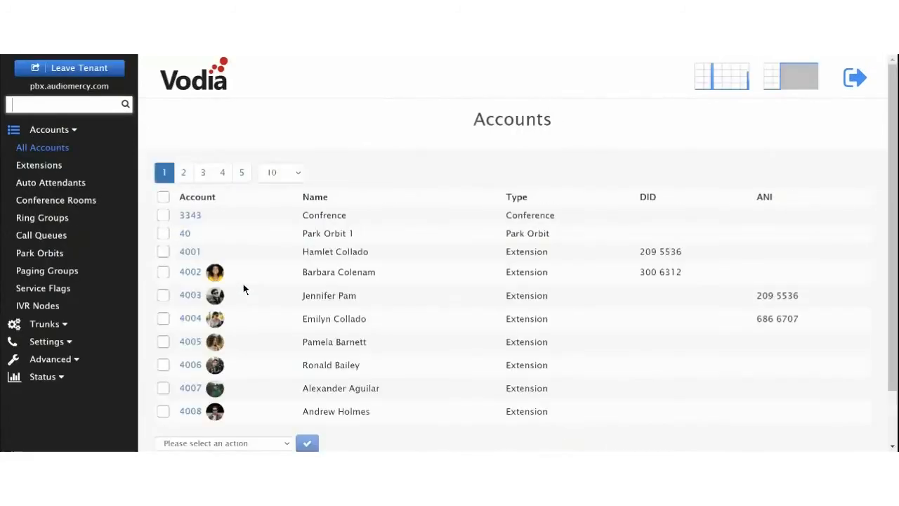
{"action": "left_click", "coordinate": [65, 324]}
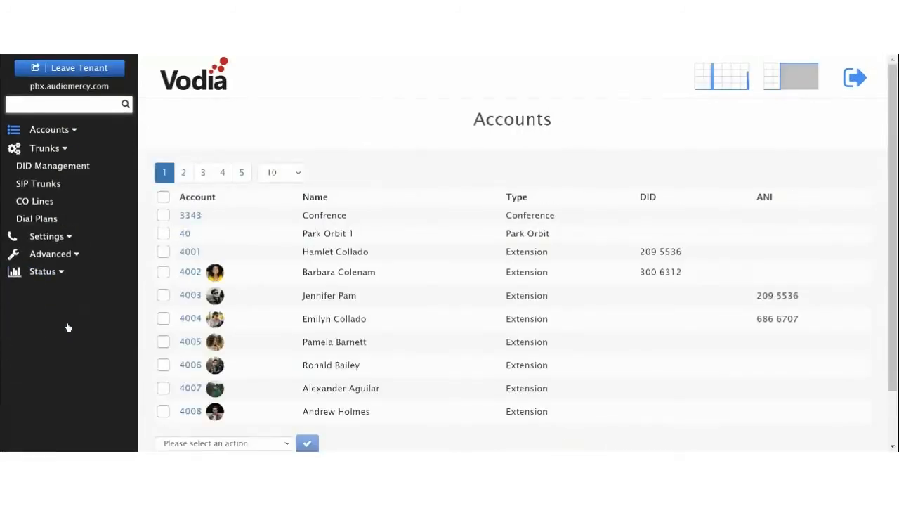
{"action": "left_click", "coordinate": [55, 181]}
{"action": "left_click_drag", "start_coordinate": [32, 87], "coordinate": [155, 98]}
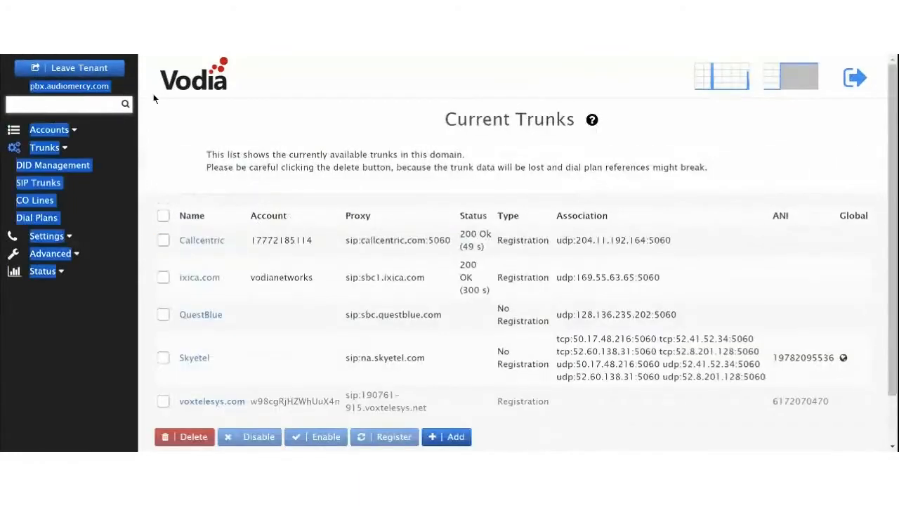
{"action": "left_click", "coordinate": [189, 109]}
{"action": "scroll", "coordinate": [308, 249], "scroll_direction": "down", "scroll_amount": 2}
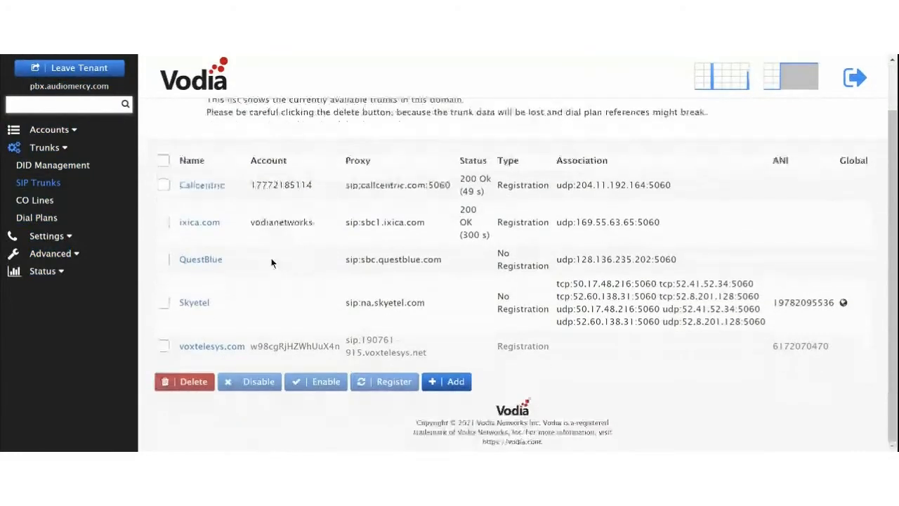
{"action": "left_click", "coordinate": [447, 382]}
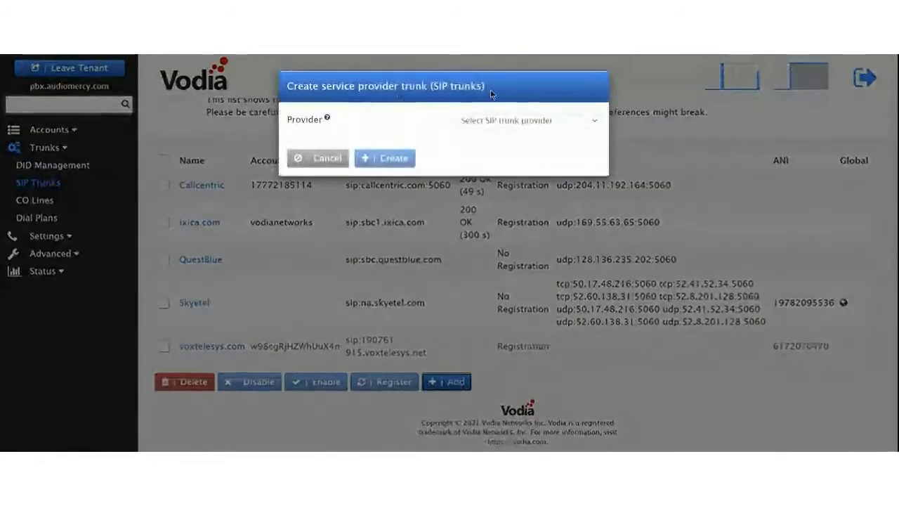
Step: Choose Skyetel as the new trunk's provider
{"action": "left_click", "coordinate": [494, 124]}
{"action": "type", "text": "si"}
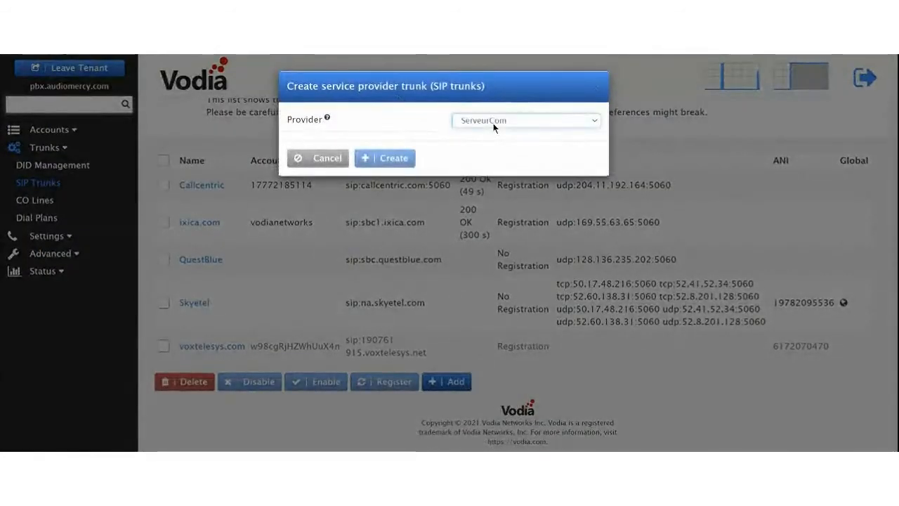
{"action": "key", "text": "Down"}
{"action": "key", "text": "Down"}
{"action": "key", "text": "Down"}
{"action": "key", "text": "Down"}
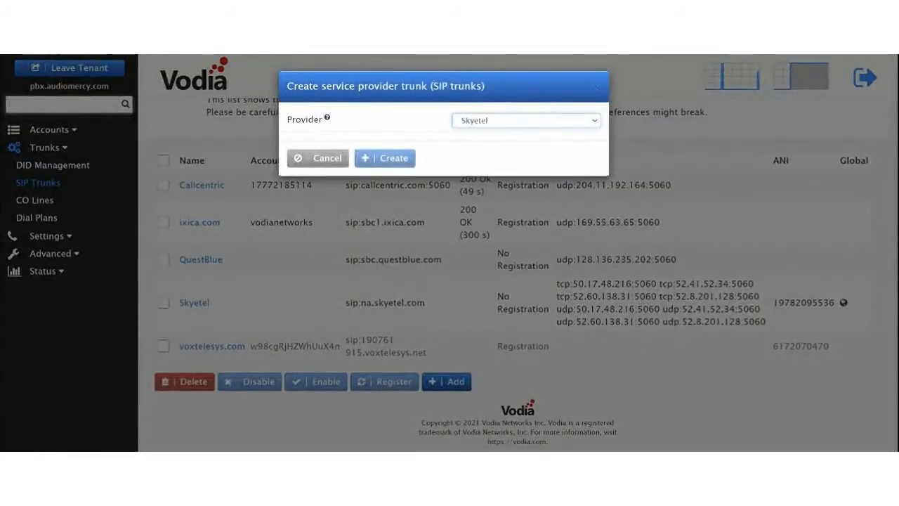
{"action": "key", "text": "Down"}
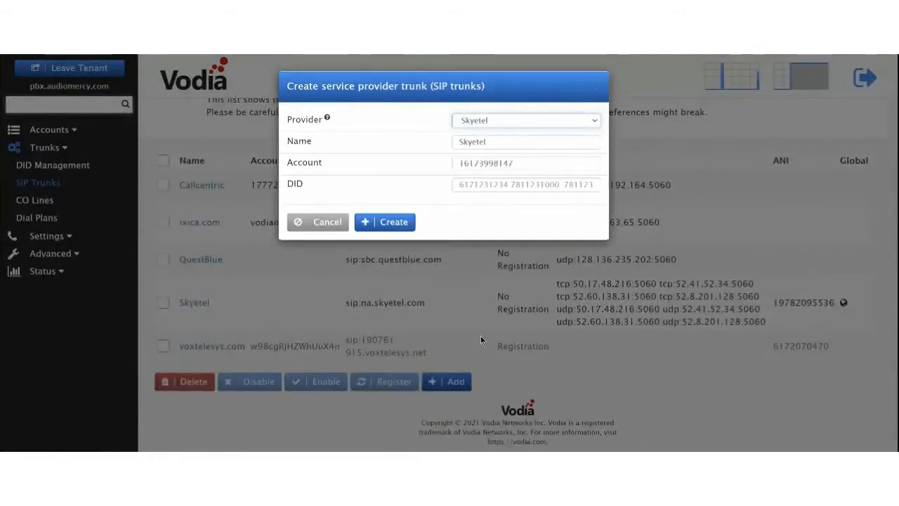
Step: Leave the Account field empty and create the Skyetel trunk
{"action": "left_click", "coordinate": [523, 163]}
{"action": "key", "text": "ctrl+a"}
{"action": "key", "text": "BackSpace"}
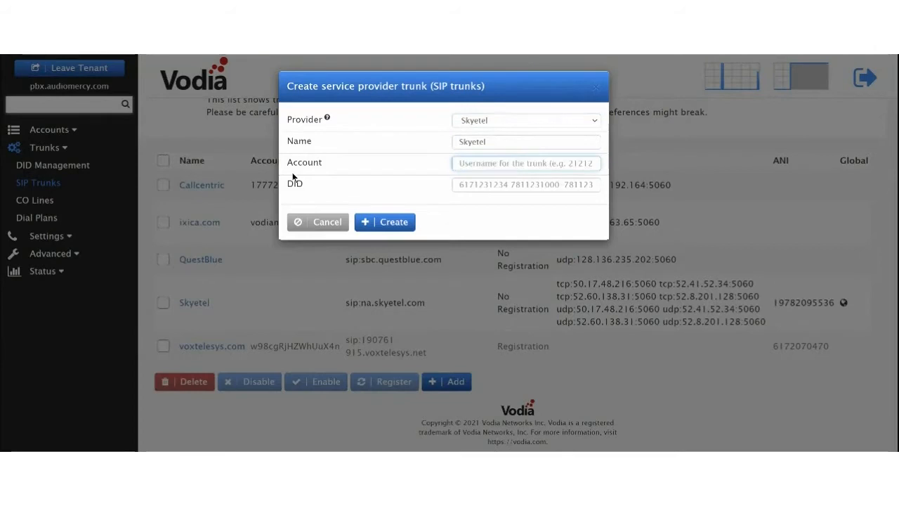
{"action": "key", "text": "ctrl+v"}
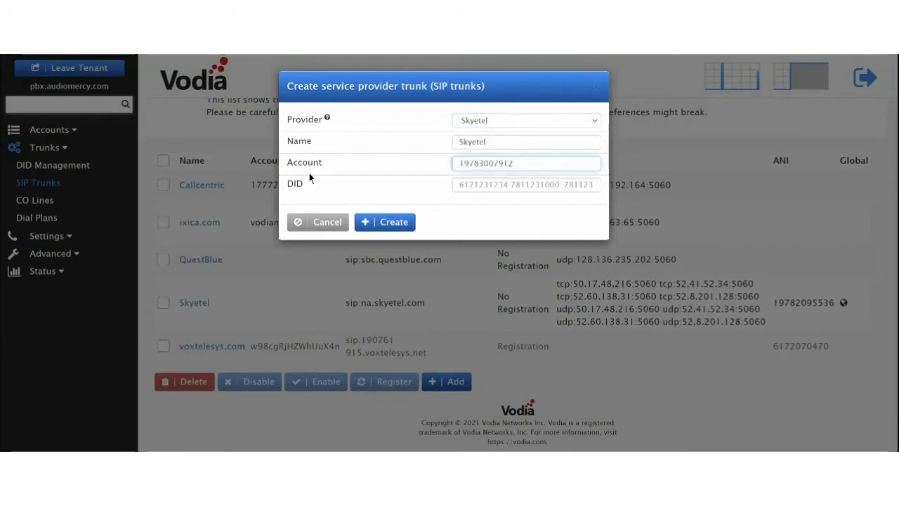
{"action": "key", "text": "ctrl+a"}
{"action": "key", "text": "BackSpace"}
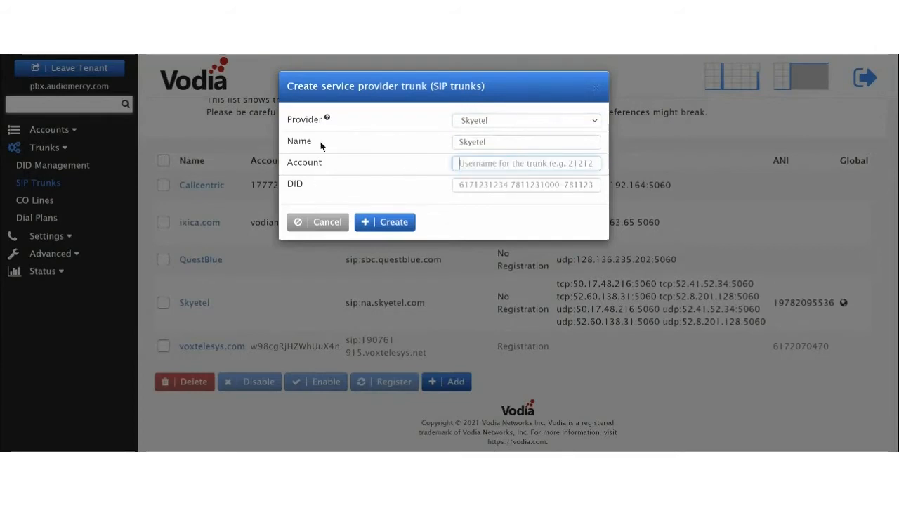
{"action": "left_click", "coordinate": [390, 222]}
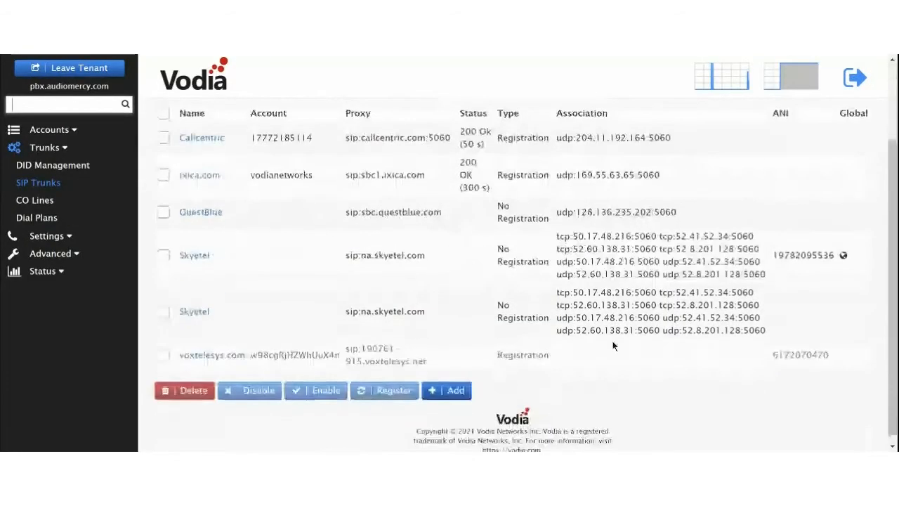
{"action": "left_click_drag", "start_coordinate": [559, 294], "coordinate": [788, 332]}
{"action": "left_click_drag", "start_coordinate": [555, 294], "coordinate": [743, 331]}
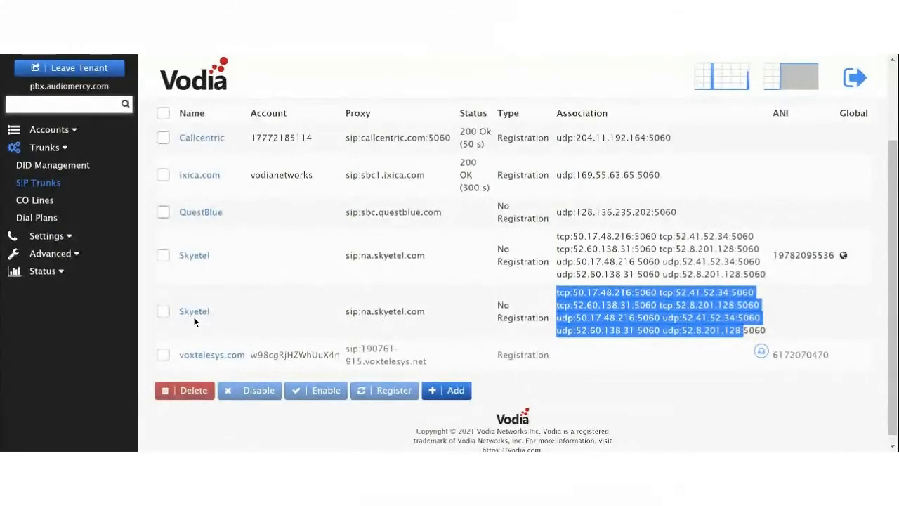
Step: Tick the second Skyetel trunk and delete it, confirming the deletion
{"action": "left_click", "coordinate": [163, 311]}
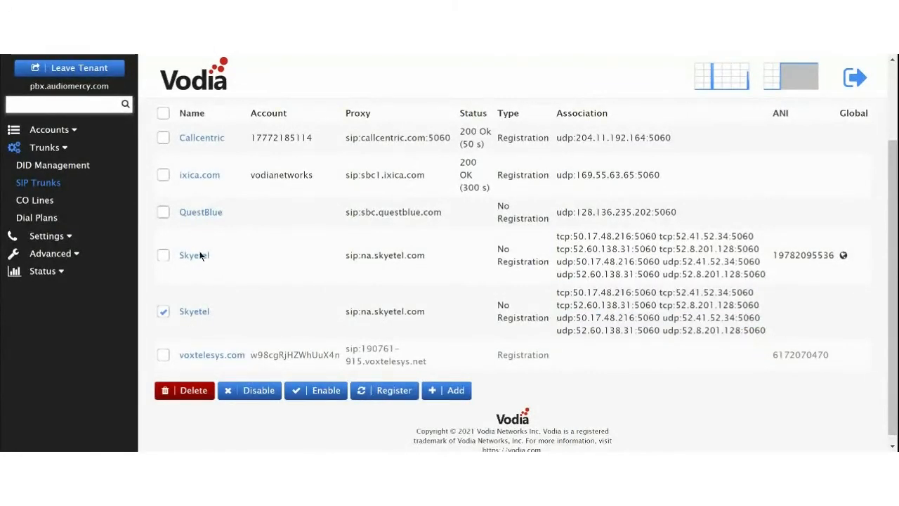
{"action": "left_click", "coordinate": [190, 391]}
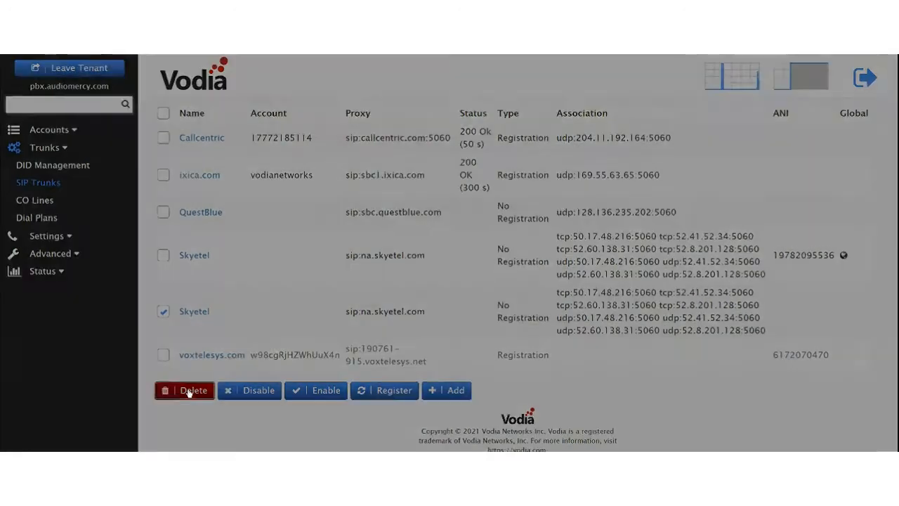
{"action": "left_click", "coordinate": [391, 125]}
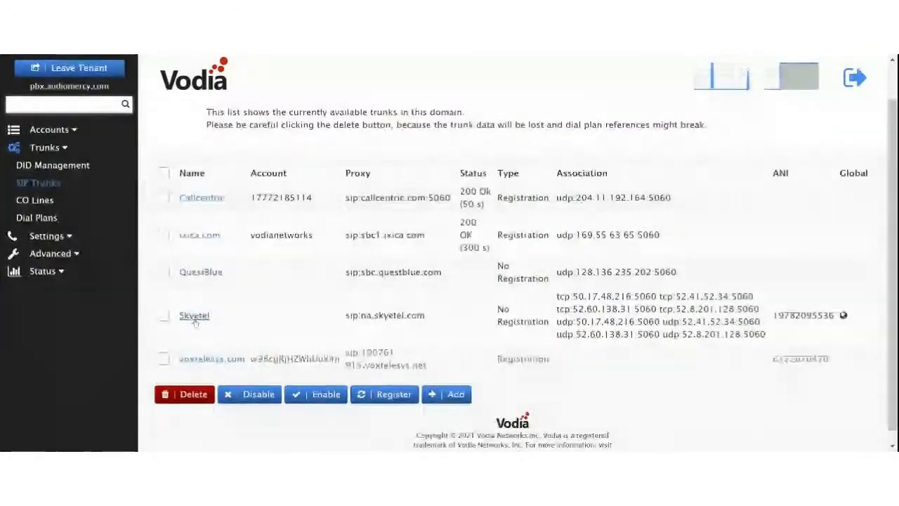
Step: Open Edit Trunk Skyetel and look through its general, registration and routing settings
{"action": "left_click", "coordinate": [194, 316]}
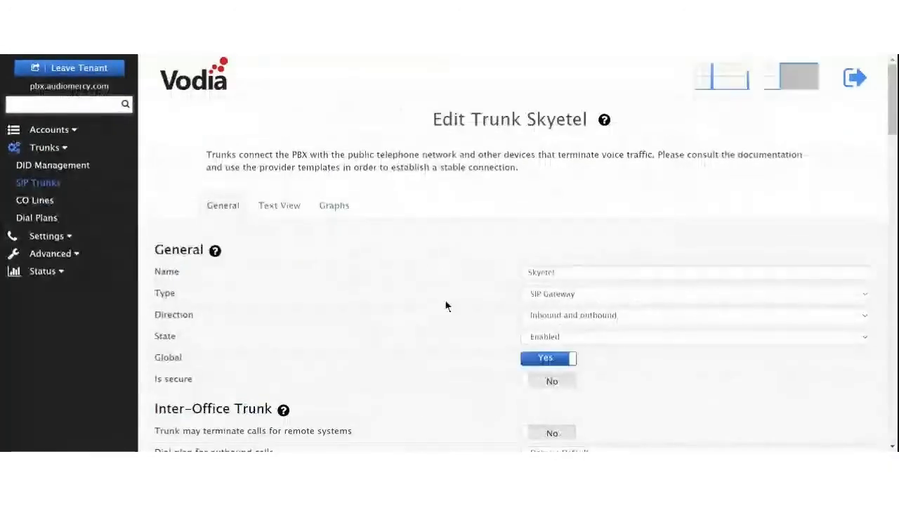
{"action": "scroll", "coordinate": [414, 315], "scroll_direction": "down", "scroll_amount": 3}
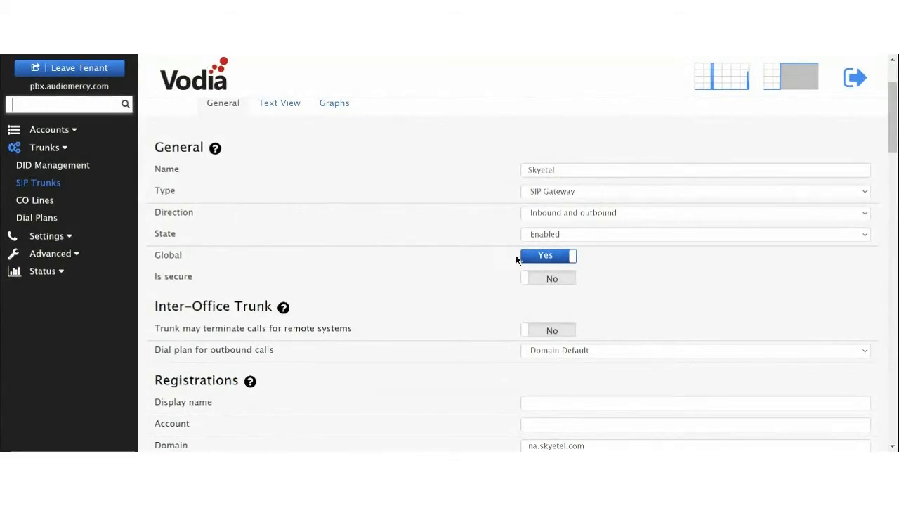
{"action": "scroll", "coordinate": [486, 258], "scroll_direction": "down", "scroll_amount": 4}
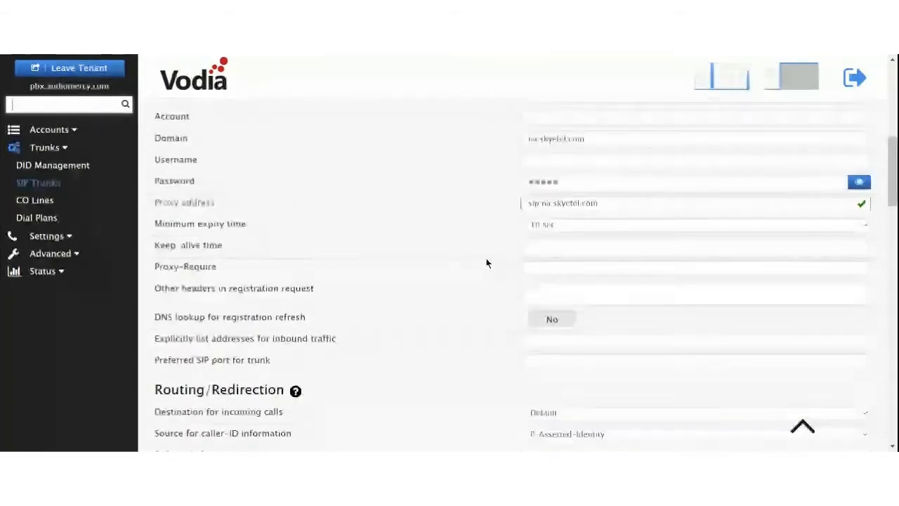
{"action": "scroll", "coordinate": [486, 258], "scroll_direction": "up", "scroll_amount": 2}
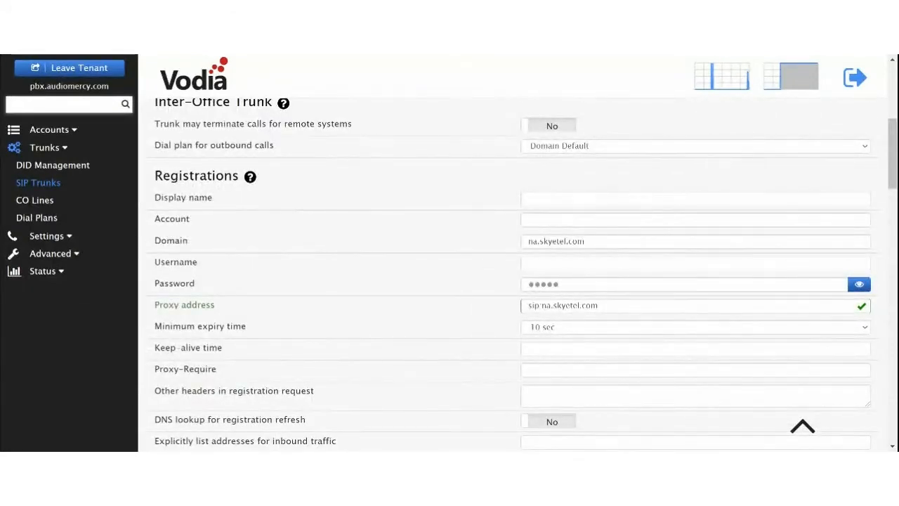
{"action": "scroll", "coordinate": [488, 263], "scroll_direction": "up", "scroll_amount": 3}
{"action": "scroll", "coordinate": [517, 262], "scroll_direction": "down", "scroll_amount": 3}
{"action": "scroll", "coordinate": [517, 260], "scroll_direction": "down", "scroll_amount": 3}
{"action": "scroll", "coordinate": [517, 259], "scroll_direction": "up", "scroll_amount": 3}
{"action": "scroll", "coordinate": [513, 257], "scroll_direction": "down", "scroll_amount": 2}
{"action": "scroll", "coordinate": [506, 258], "scroll_direction": "down", "scroll_amount": 4}
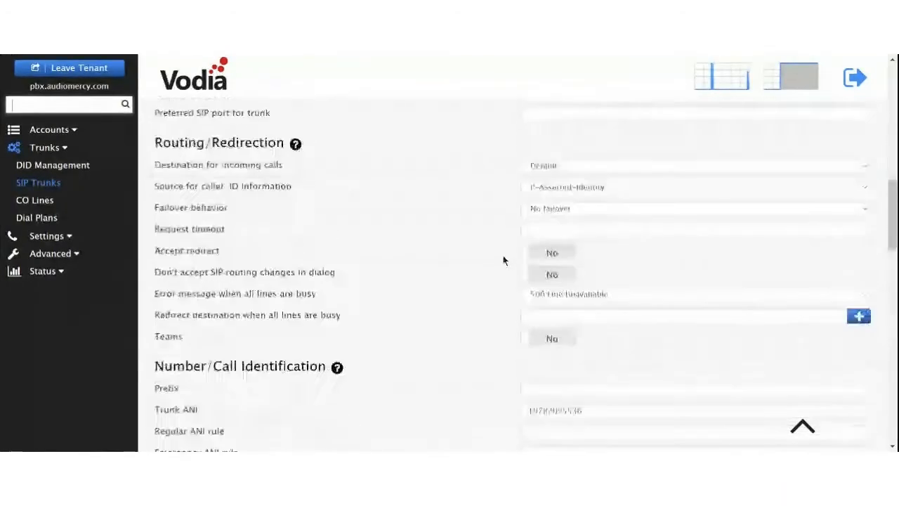
{"action": "scroll", "coordinate": [448, 267], "scroll_direction": "up", "scroll_amount": 2}
{"action": "scroll", "coordinate": [446, 283], "scroll_direction": "down", "scroll_amount": 2}
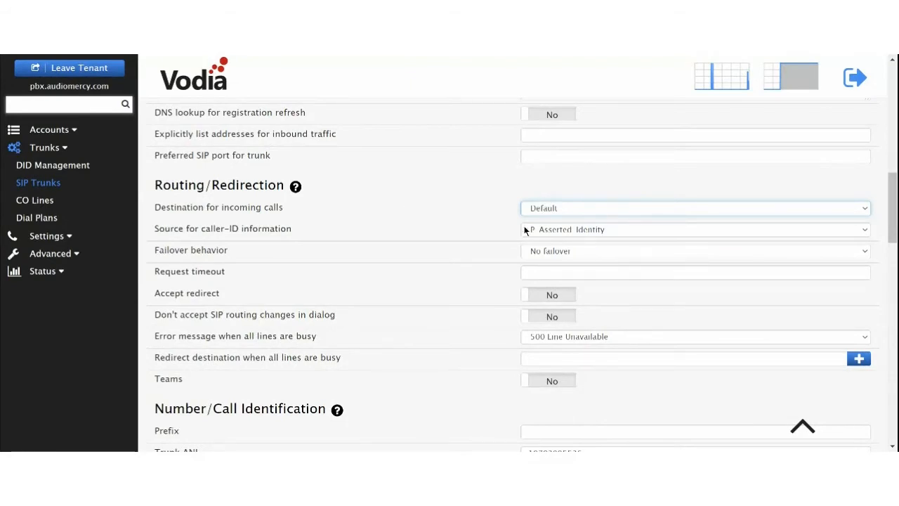
{"action": "scroll", "coordinate": [498, 215], "scroll_direction": "down", "scroll_amount": 2}
{"action": "scroll", "coordinate": [498, 215], "scroll_direction": "up", "scroll_amount": 2}
{"action": "scroll", "coordinate": [498, 215], "scroll_direction": "down", "scroll_amount": 2}
{"action": "scroll", "coordinate": [487, 139], "scroll_direction": "down", "scroll_amount": 4}
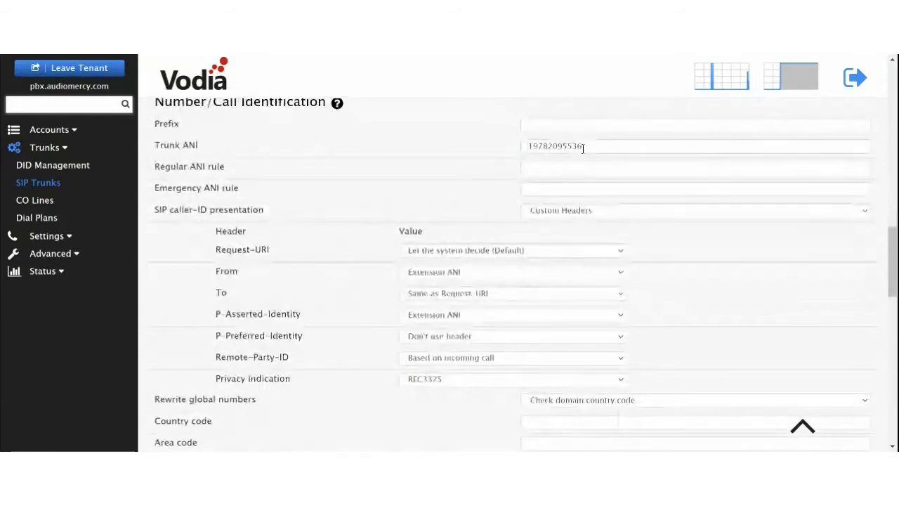
{"action": "left_click_drag", "start_coordinate": [582, 149], "coordinate": [463, 140]}
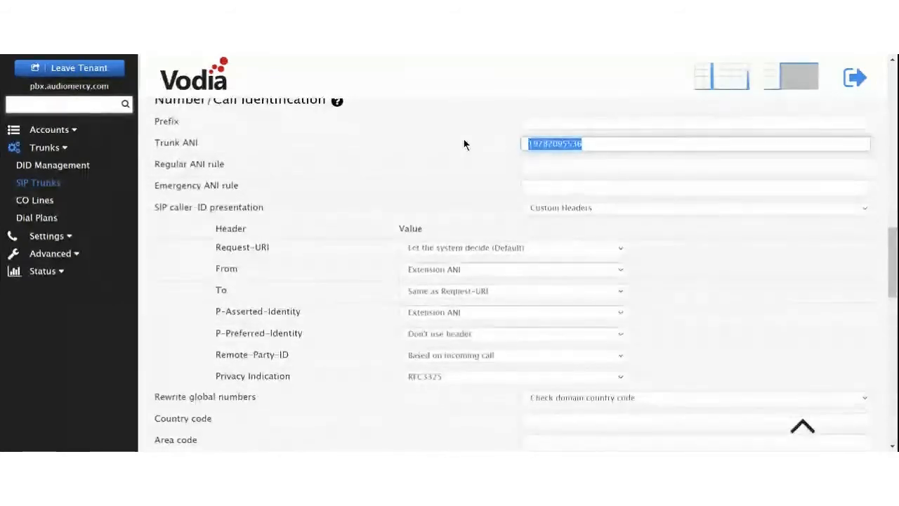
{"action": "scroll", "coordinate": [463, 144], "scroll_direction": "down", "scroll_amount": 2}
{"action": "scroll", "coordinate": [505, 172], "scroll_direction": "up", "scroll_amount": 2}
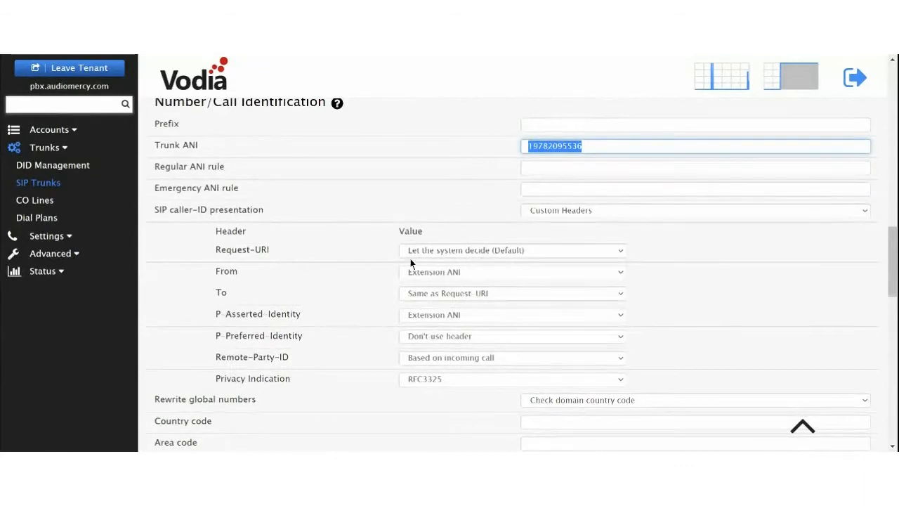
{"action": "scroll", "coordinate": [528, 220], "scroll_direction": "down", "scroll_amount": 2}
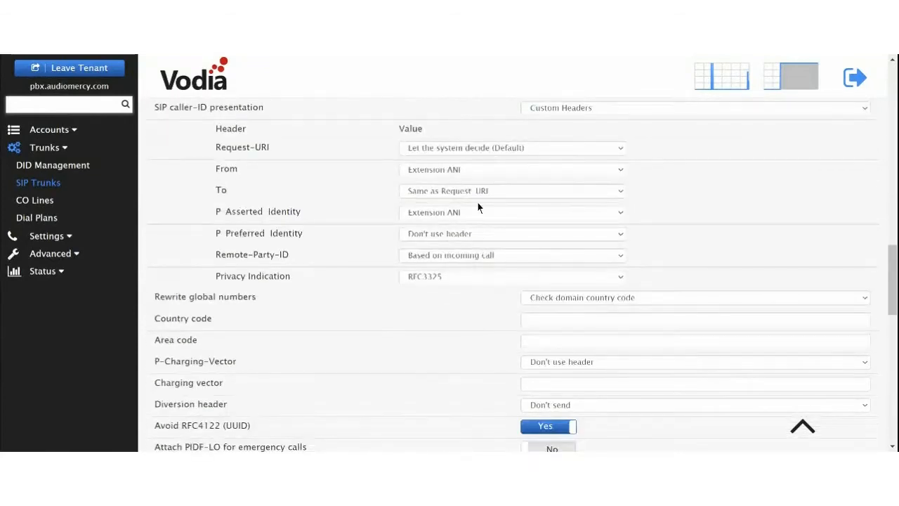
{"action": "scroll", "coordinate": [478, 196], "scroll_direction": "down", "scroll_amount": 6}
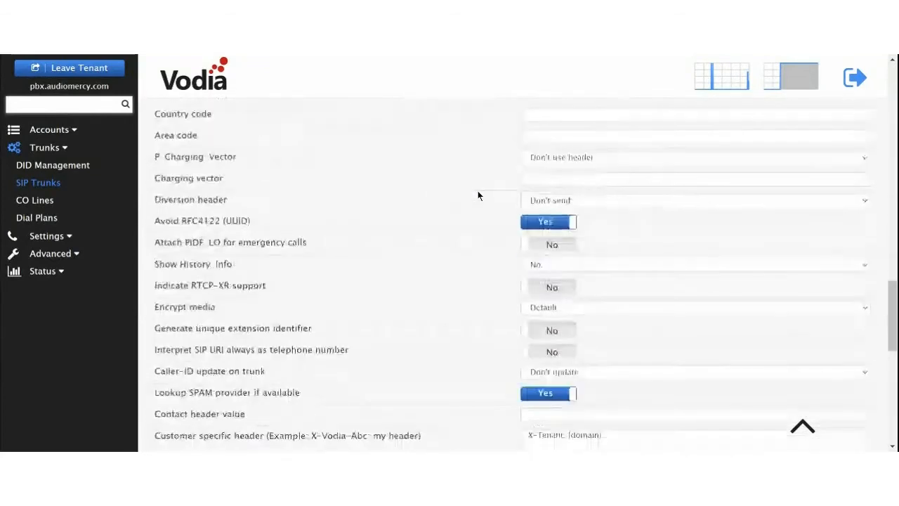
{"action": "scroll", "coordinate": [478, 195], "scroll_direction": "down", "scroll_amount": 2}
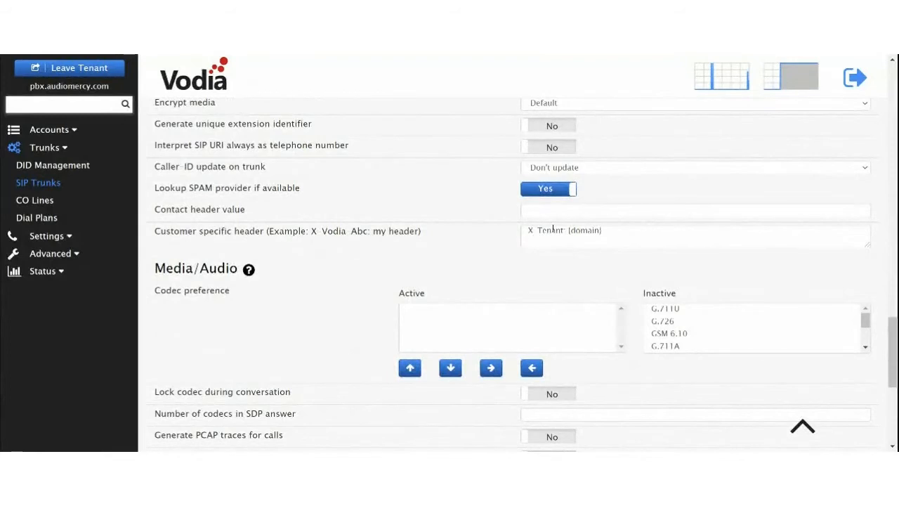
{"action": "left_click_drag", "start_coordinate": [602, 232], "coordinate": [476, 228]}
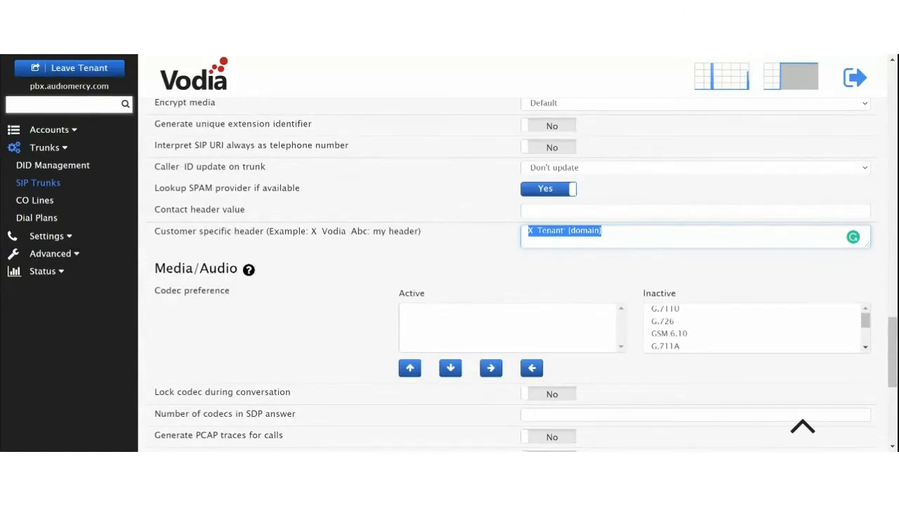
Step: Leave the current tenant and enter the vodia.audiomercy.com tenant
{"action": "left_click", "coordinate": [67, 130]}
{"action": "left_click", "coordinate": [67, 70]}
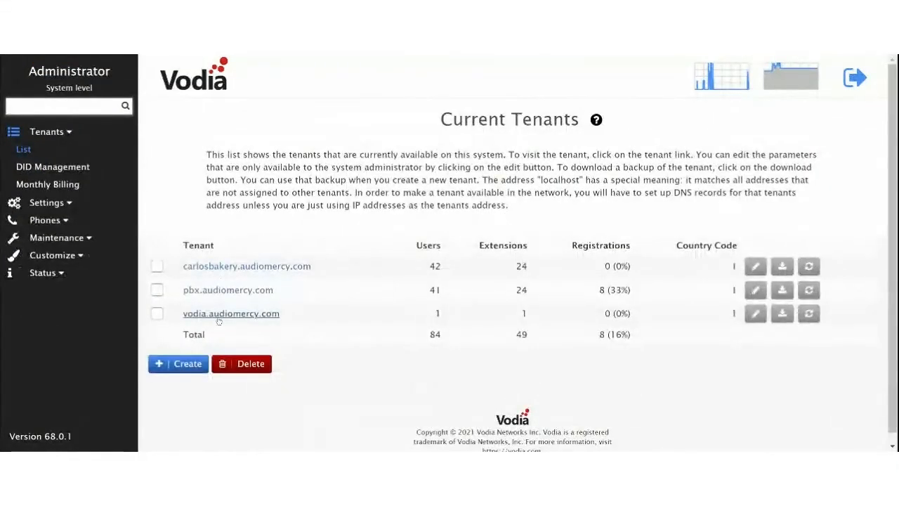
{"action": "left_click", "coordinate": [219, 318]}
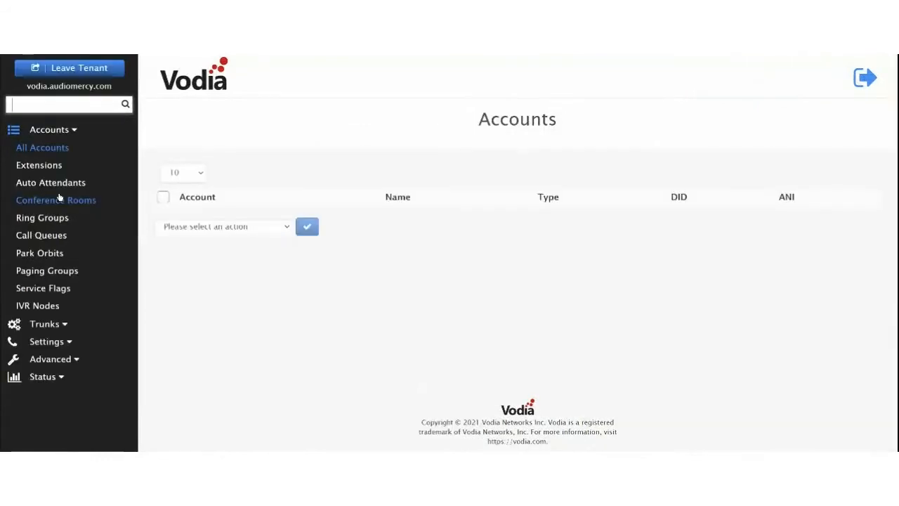
Step: Set extension 4500's Outbound number (ANI) to 978 plus its copied DID and save
{"action": "left_click", "coordinate": [182, 215]}
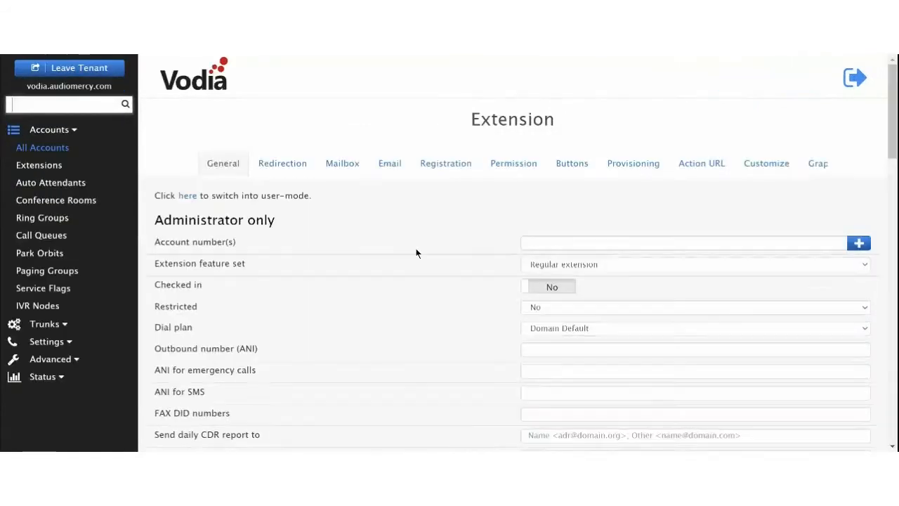
{"action": "left_click_drag", "start_coordinate": [553, 242], "coordinate": [609, 247]}
{"action": "key", "text": "ctrl+c"}
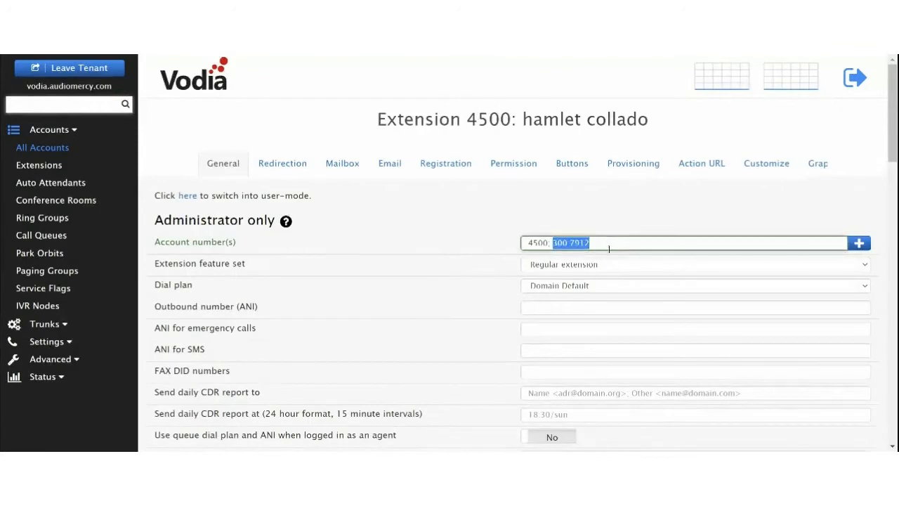
{"action": "left_click", "coordinate": [597, 307]}
{"action": "type", "text": "978"}
{"action": "key", "text": "ctrl+v"}
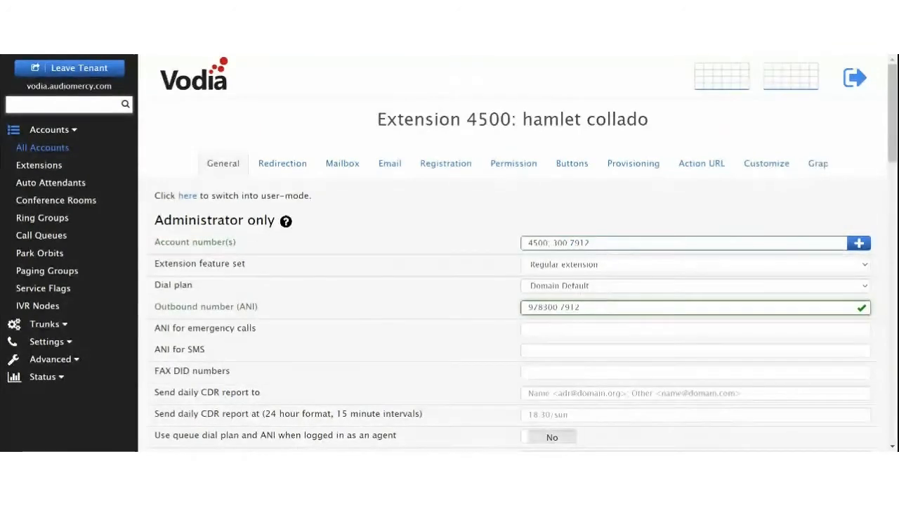
{"action": "key", "text": "Return"}
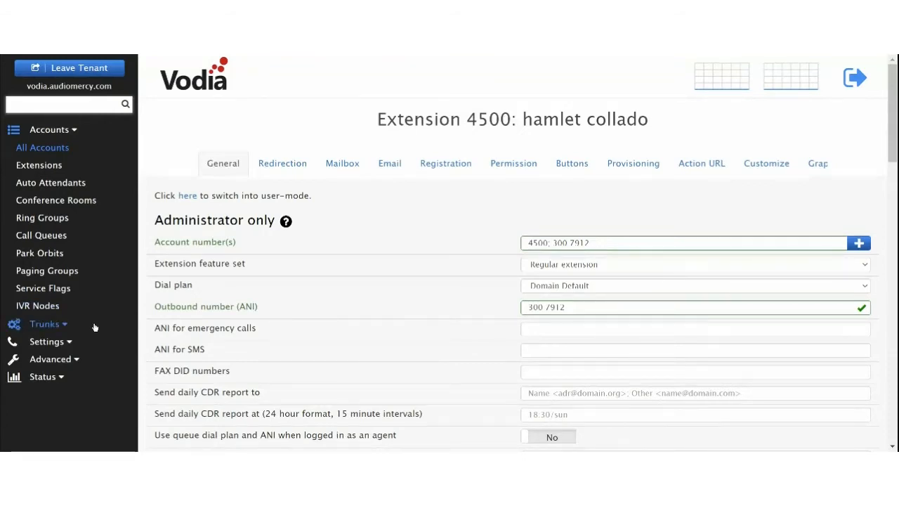
Step: Review the inbound Skyetel call in Active Calls, end it, and reopen extension 4500
{"action": "left_click", "coordinate": [52, 378]}
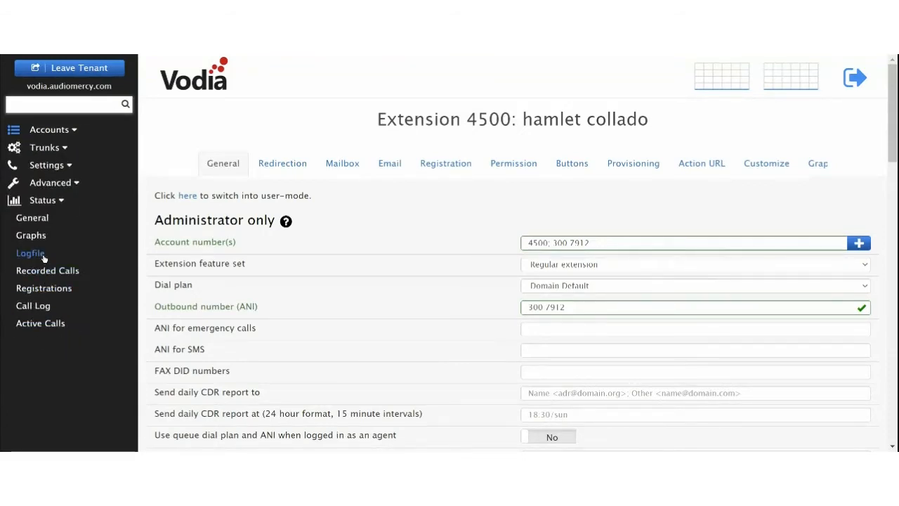
{"action": "left_click", "coordinate": [42, 325]}
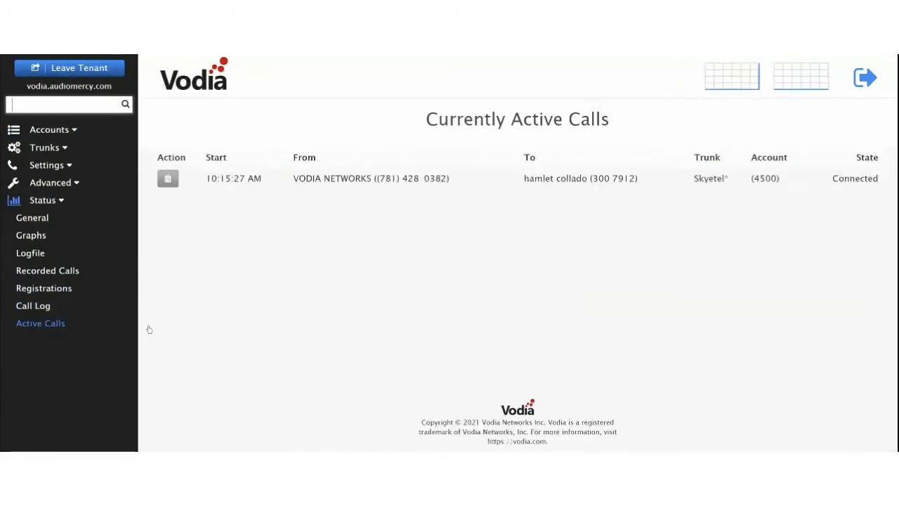
{"action": "left_click_drag", "start_coordinate": [316, 179], "coordinate": [573, 181]}
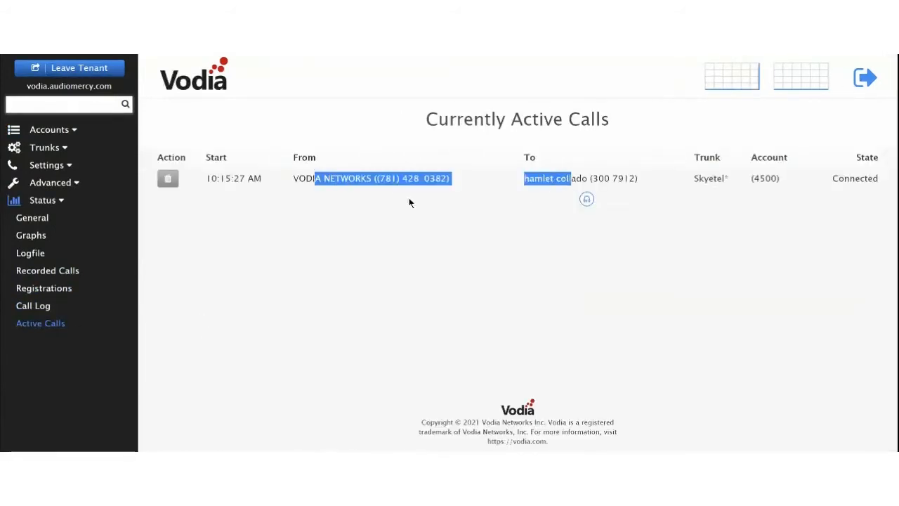
{"action": "left_click", "coordinate": [53, 131]}
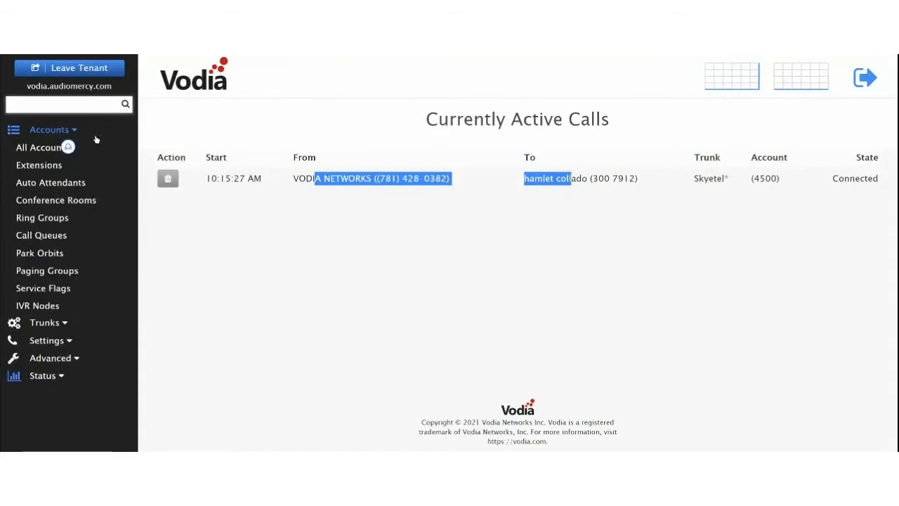
{"action": "left_click", "coordinate": [168, 180]}
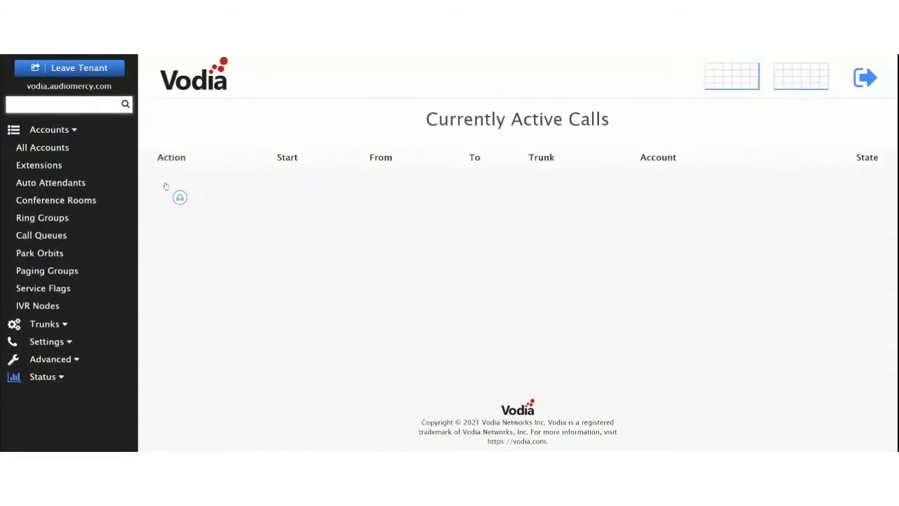
{"action": "left_click", "coordinate": [61, 170]}
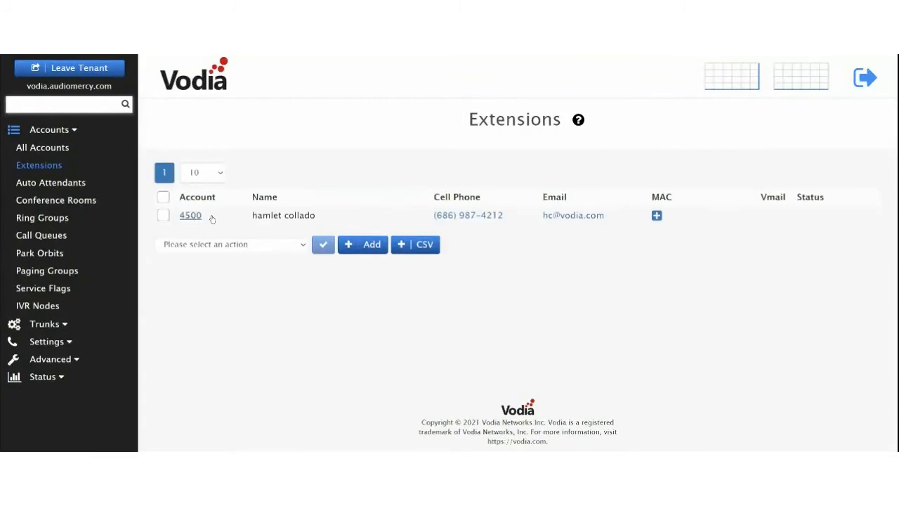
{"action": "left_click", "coordinate": [190, 215]}
Step: As extension 4500 in user mode, answer the Vodia Networks call, hold, resume, and hang up
{"action": "left_click", "coordinate": [187, 200]}
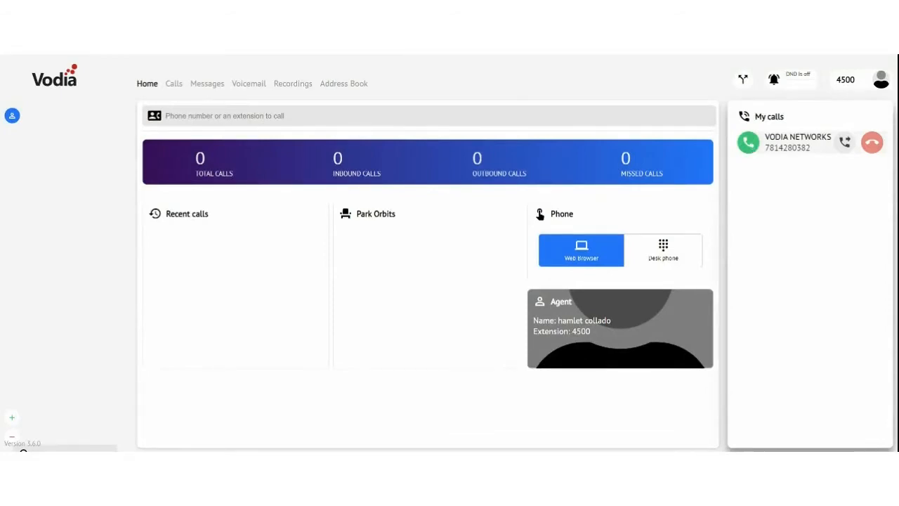
{"action": "left_click", "coordinate": [752, 146]}
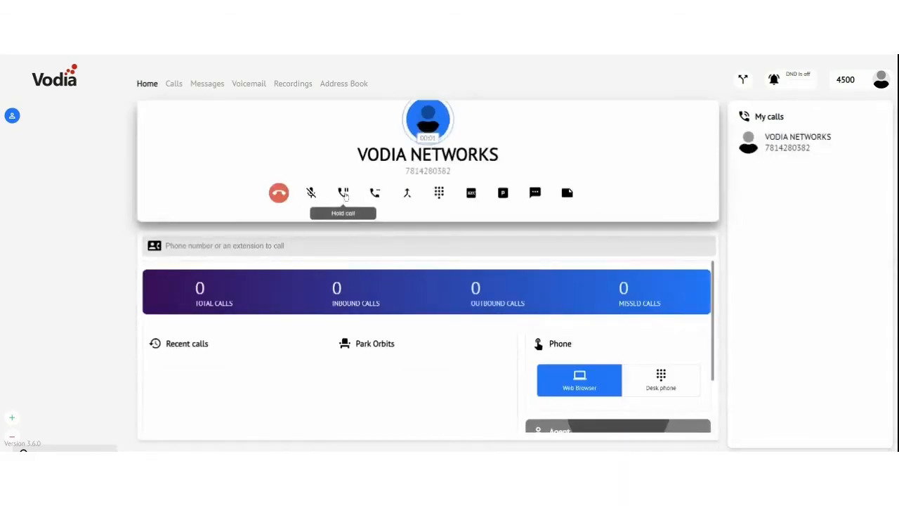
{"action": "left_click", "coordinate": [344, 196]}
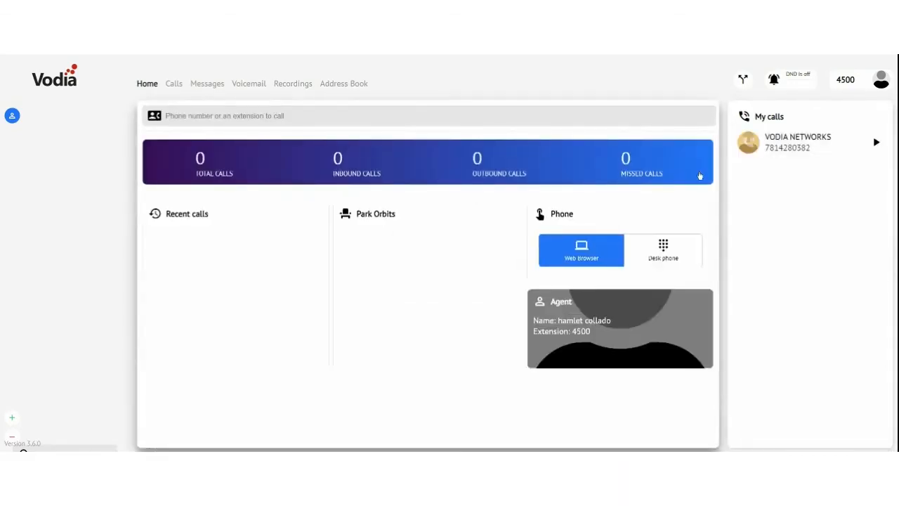
{"action": "left_click", "coordinate": [879, 144]}
{"action": "left_click", "coordinate": [279, 193]}
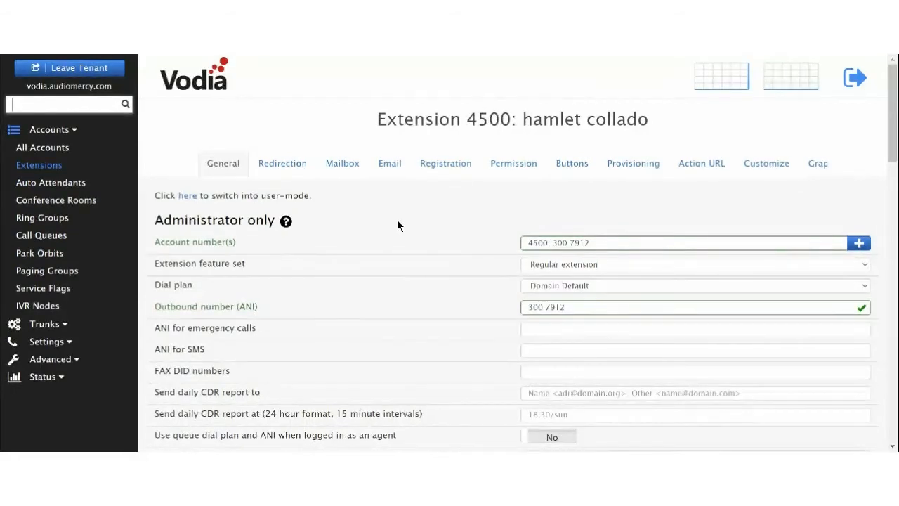
Step: Check the SIP trunks list, then leave the tenant for the system-level view
{"action": "left_click", "coordinate": [45, 323]}
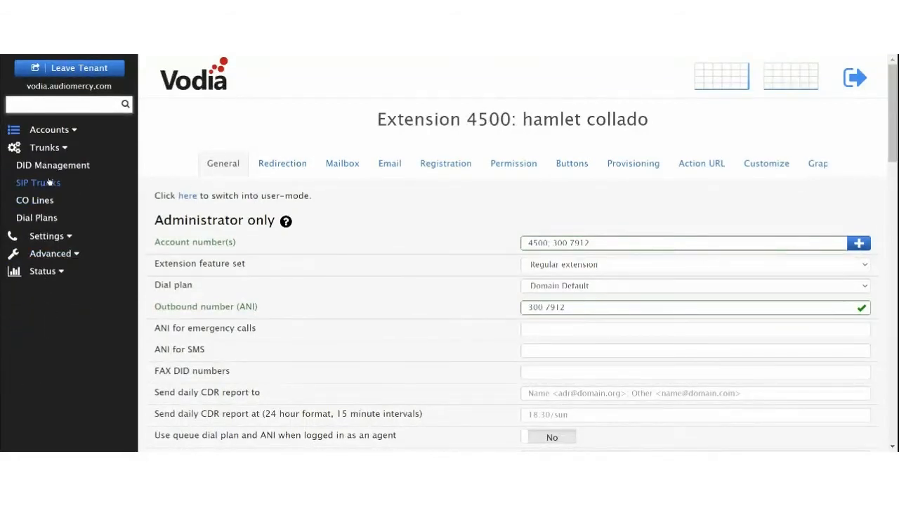
{"action": "left_click", "coordinate": [43, 183]}
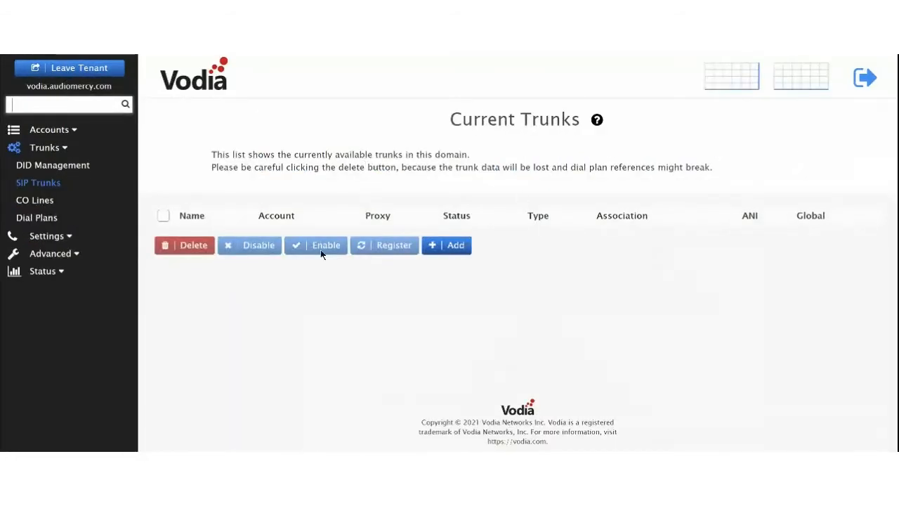
{"action": "left_click", "coordinate": [85, 68]}
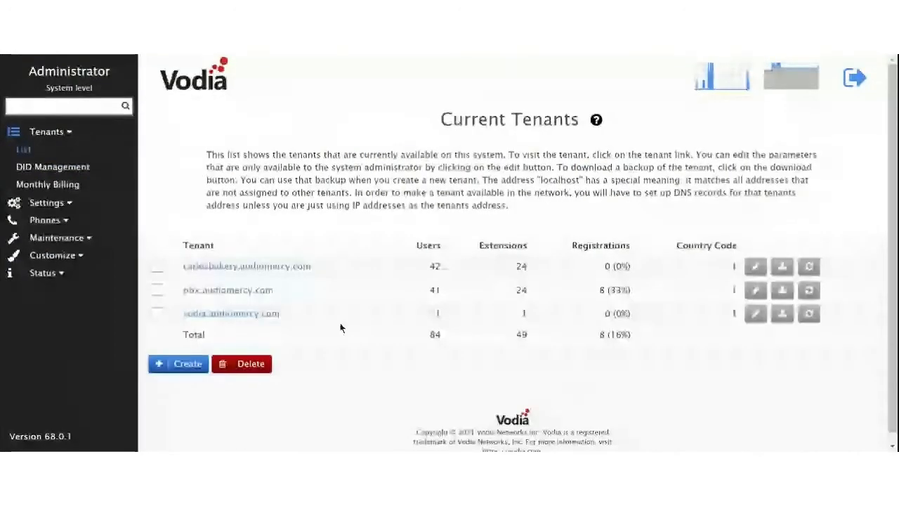
Step: Open the system Logfile and reload it so it starts empty
{"action": "left_click", "coordinate": [42, 272]}
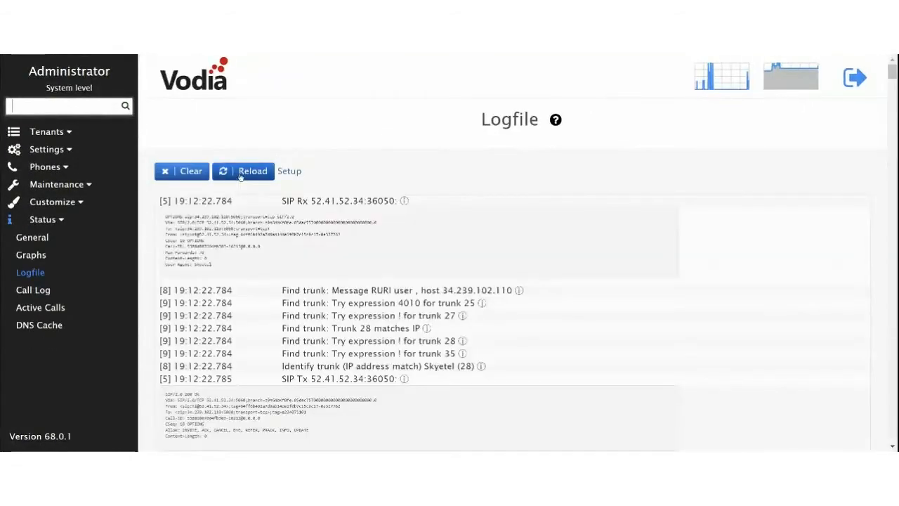
{"action": "scroll", "coordinate": [327, 305], "scroll_direction": "down", "scroll_amount": 5}
{"action": "scroll", "coordinate": [326, 306], "scroll_direction": "down", "scroll_amount": 10}
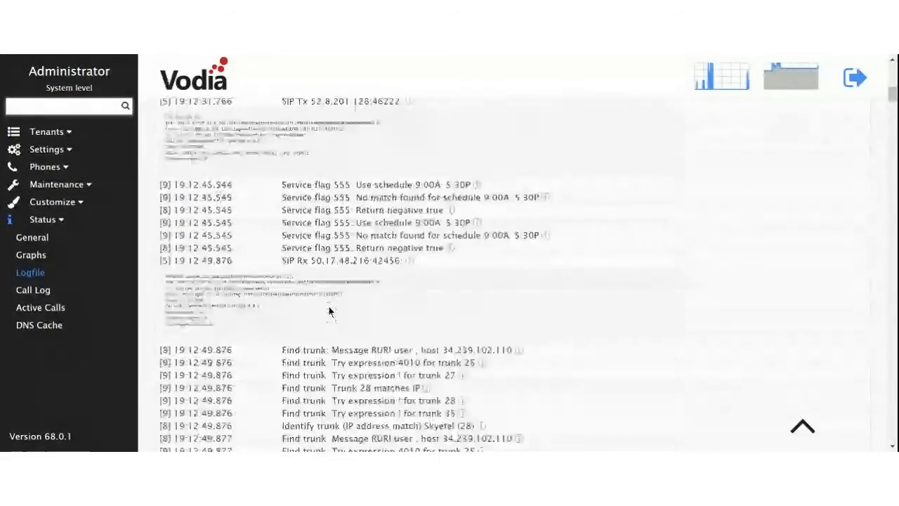
{"action": "scroll", "coordinate": [327, 306], "scroll_direction": "down", "scroll_amount": 10}
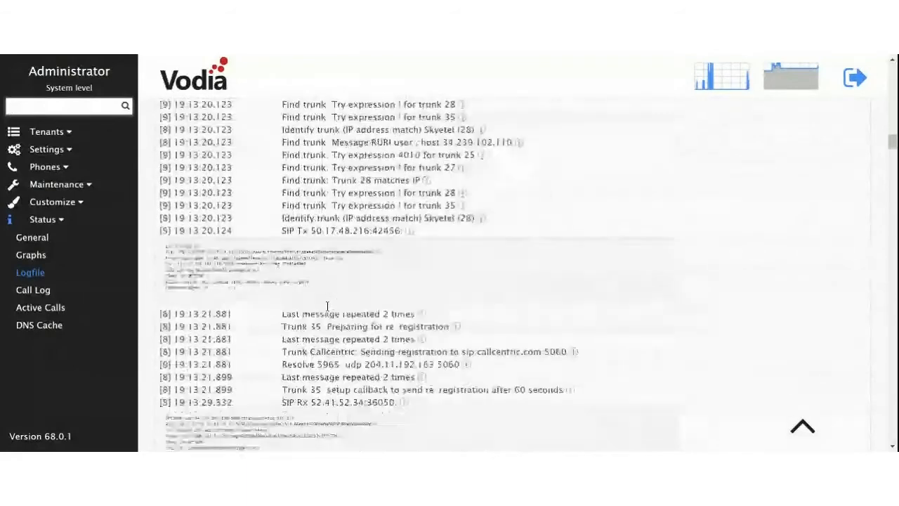
{"action": "scroll", "coordinate": [808, 422], "scroll_direction": "down", "scroll_amount": 4}
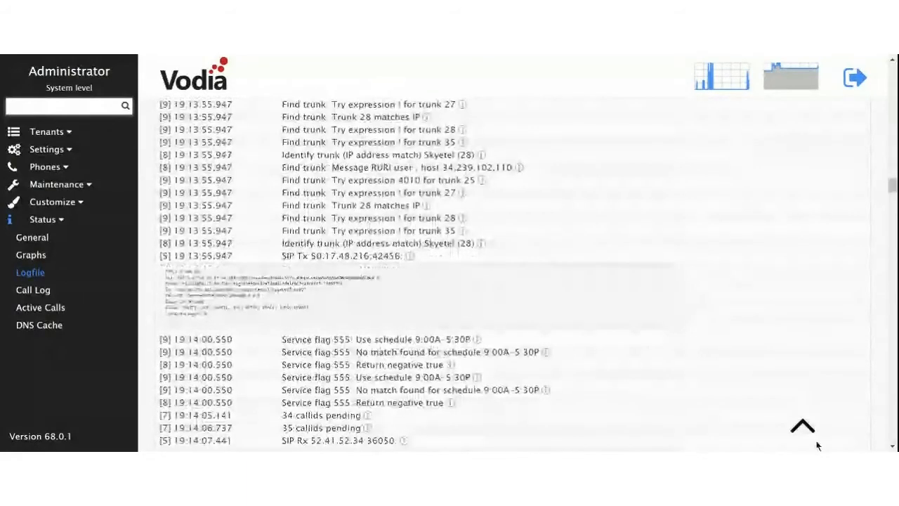
{"action": "left_click", "coordinate": [816, 441]}
{"action": "left_click", "coordinate": [267, 174]}
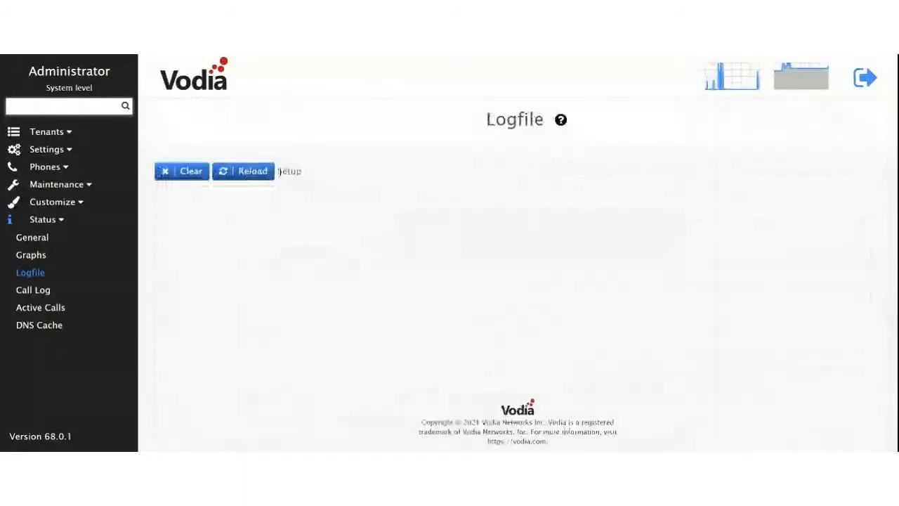
Step: Confirm SIP call-message logging is enabled in the log setup and save
{"action": "left_click", "coordinate": [288, 171]}
{"action": "scroll", "coordinate": [413, 289], "scroll_direction": "down", "scroll_amount": 10}
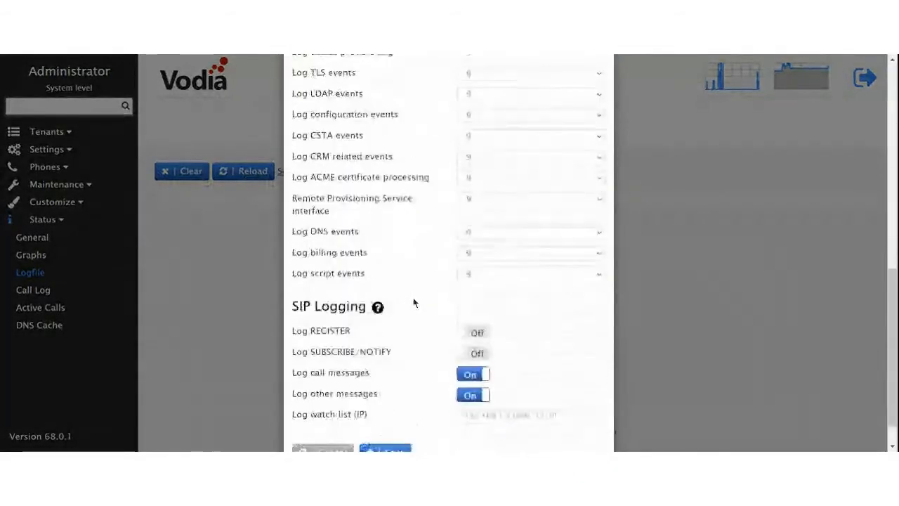
{"action": "left_click", "coordinate": [392, 417]}
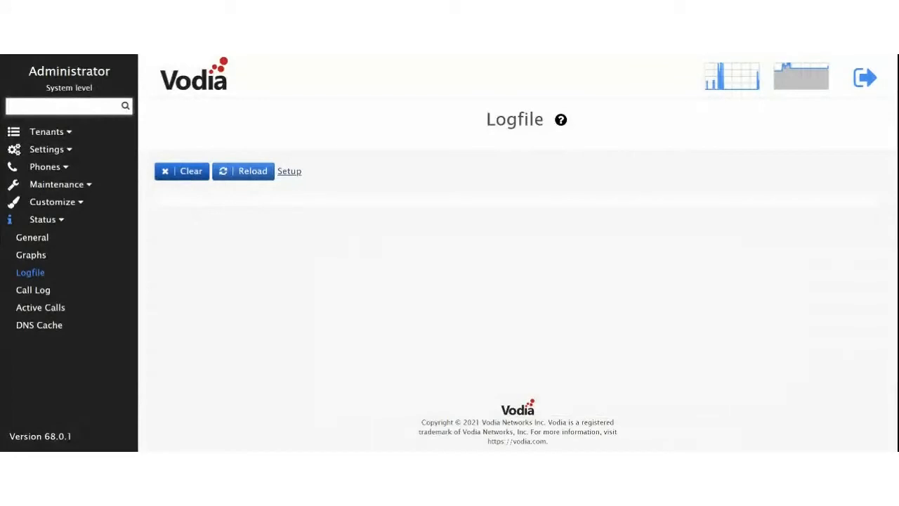
Step: Reload the log and review the inbound Skyetel call entries to the 978 number
{"action": "left_click", "coordinate": [249, 171]}
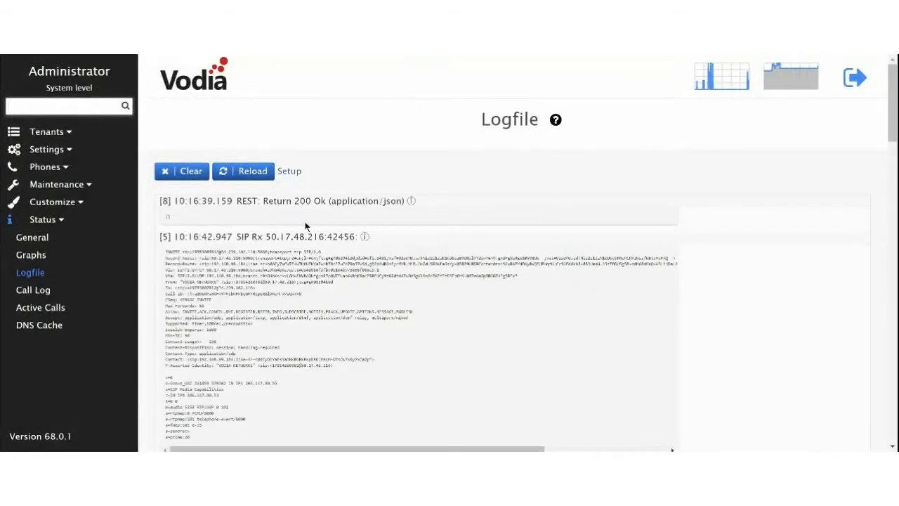
{"action": "scroll", "coordinate": [243, 248], "scroll_direction": "down", "scroll_amount": 4}
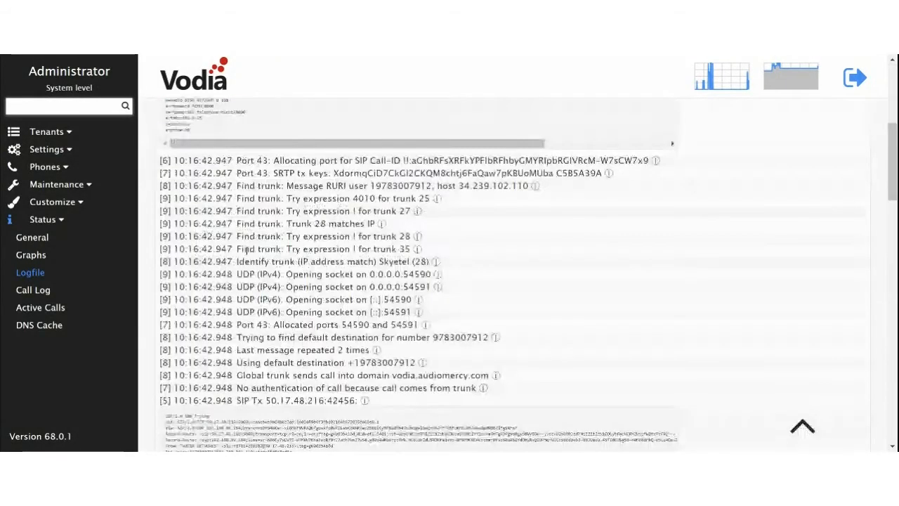
{"action": "scroll", "coordinate": [347, 269], "scroll_direction": "down", "scroll_amount": 5}
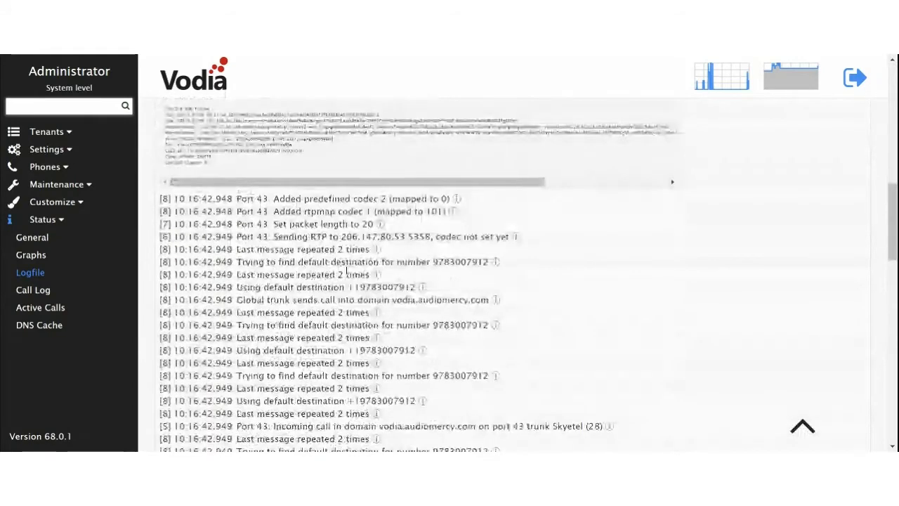
{"action": "scroll", "coordinate": [301, 210], "scroll_direction": "down", "scroll_amount": 5}
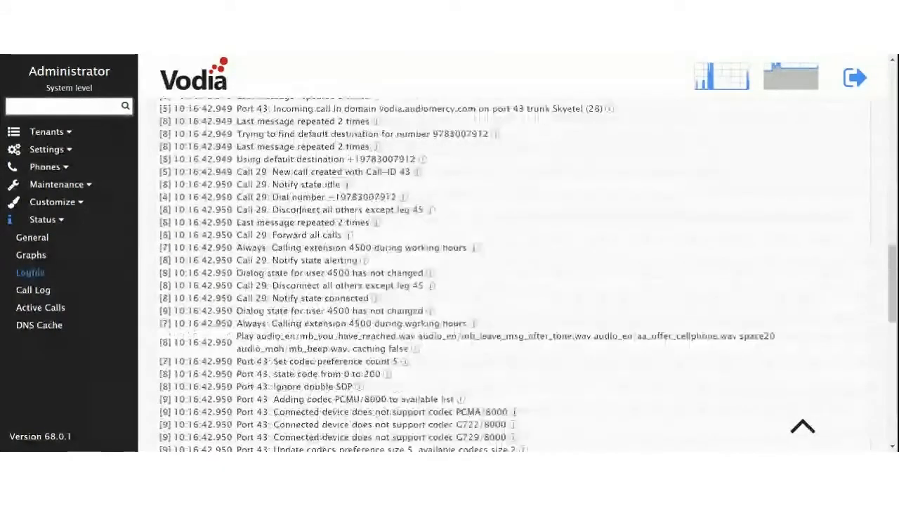
{"action": "scroll", "coordinate": [295, 215], "scroll_direction": "down", "scroll_amount": 10}
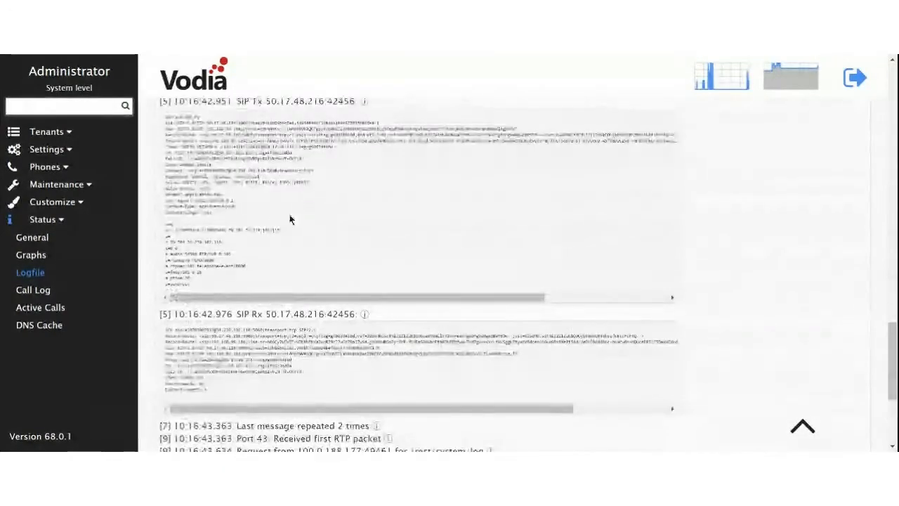
{"action": "scroll", "coordinate": [292, 220], "scroll_direction": "up", "scroll_amount": 2}
{"action": "scroll", "coordinate": [213, 209], "scroll_direction": "down", "scroll_amount": 4}
{"action": "scroll", "coordinate": [213, 209], "scroll_direction": "down", "scroll_amount": 3}
{"action": "scroll", "coordinate": [213, 218], "scroll_direction": "up", "scroll_amount": 4}
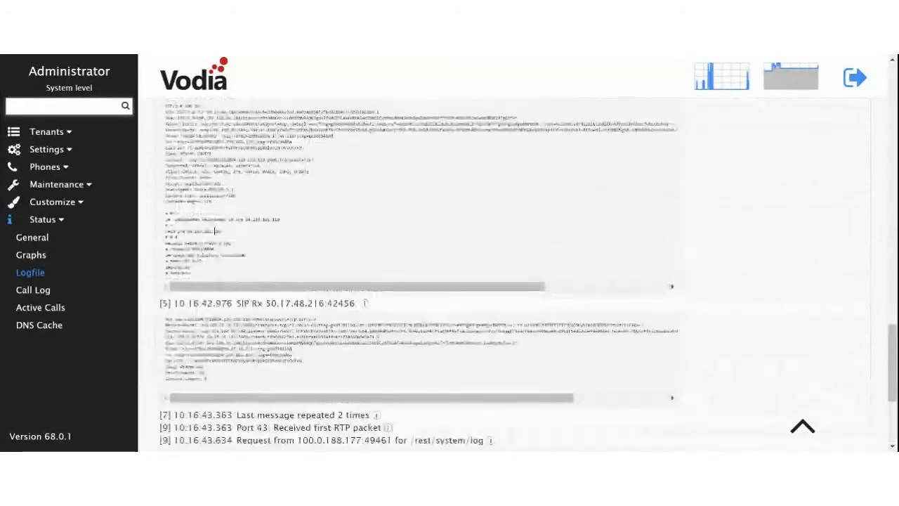
{"action": "scroll", "coordinate": [214, 233], "scroll_direction": "up", "scroll_amount": 2}
{"action": "scroll", "coordinate": [215, 235], "scroll_direction": "down", "scroll_amount": 2}
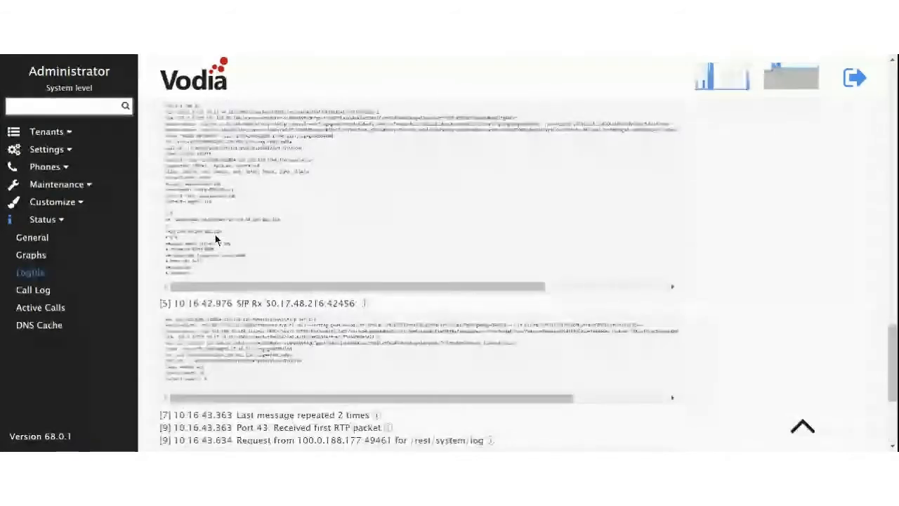
{"action": "scroll", "coordinate": [215, 235], "scroll_direction": "up", "scroll_amount": 10}
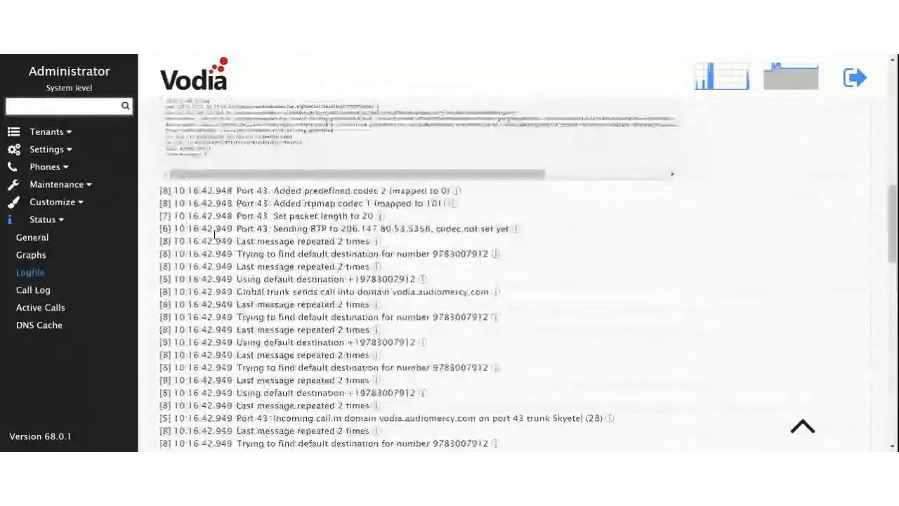
{"action": "scroll", "coordinate": [215, 235], "scroll_direction": "up", "scroll_amount": 3}
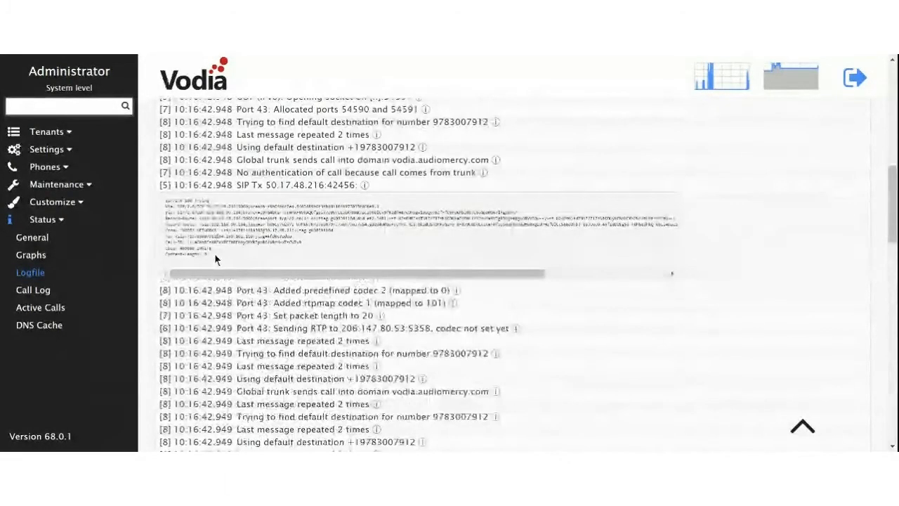
Step: Return to the top of the log and clear all its entries
{"action": "scroll", "coordinate": [217, 281], "scroll_direction": "up", "scroll_amount": 10}
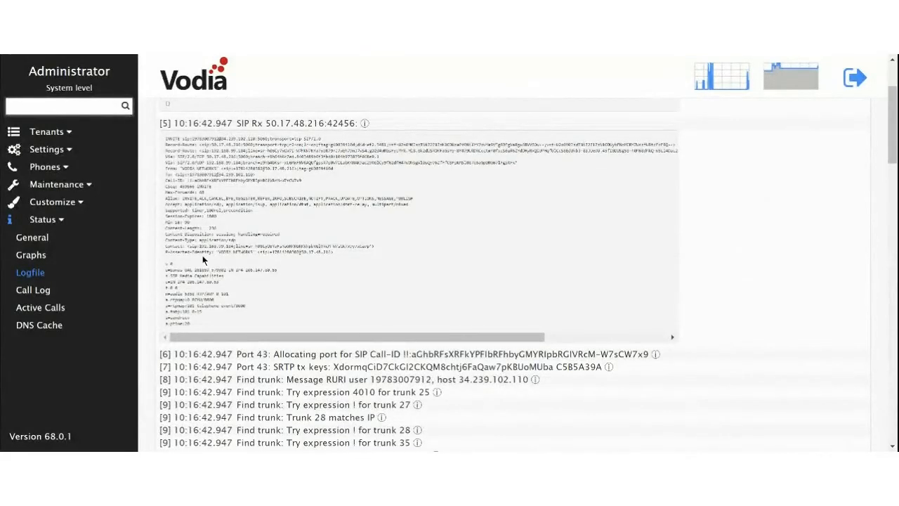
{"action": "scroll", "coordinate": [199, 244], "scroll_direction": "up", "scroll_amount": 3}
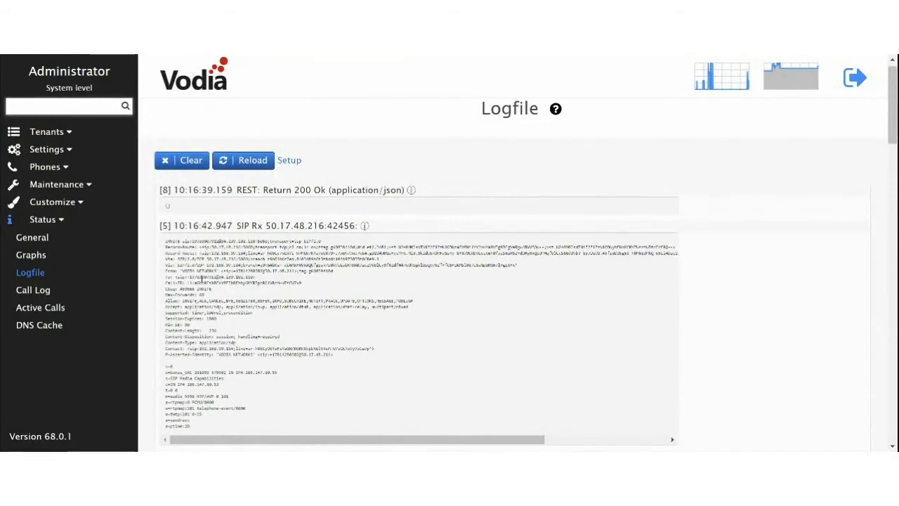
{"action": "scroll", "coordinate": [205, 291], "scroll_direction": "down", "scroll_amount": 3}
{"action": "scroll", "coordinate": [205, 290], "scroll_direction": "down", "scroll_amount": 6}
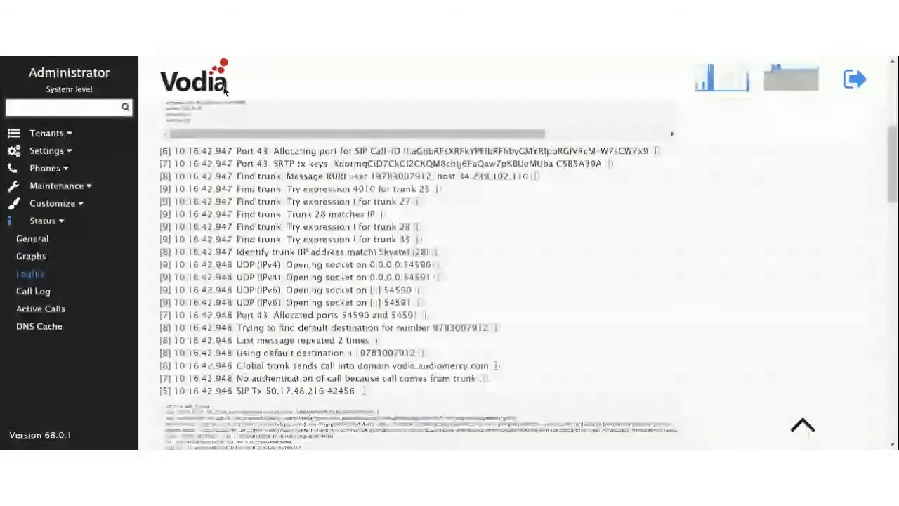
{"action": "left_click", "coordinate": [803, 423]}
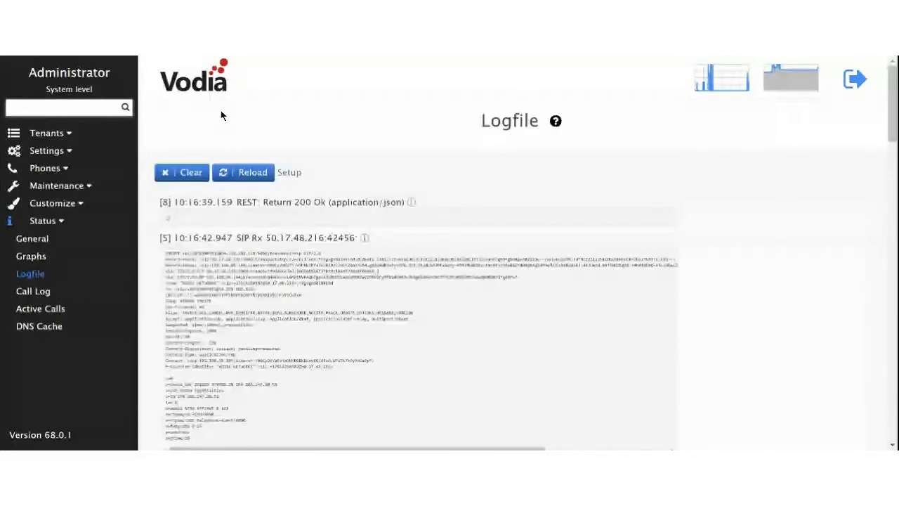
{"action": "left_click", "coordinate": [184, 173]}
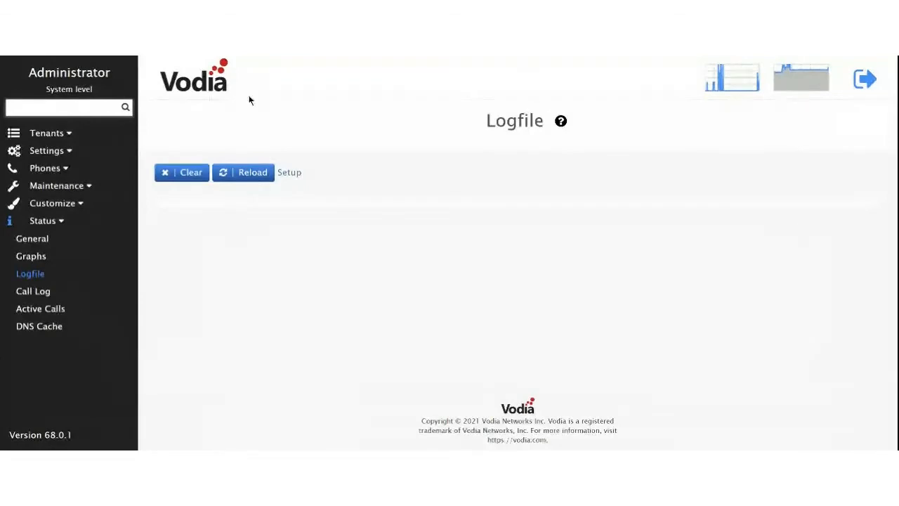
Step: Reload the log and read the new call entries for Skyetel trunk 28 on port 44
{"action": "left_click", "coordinate": [261, 169]}
{"action": "scroll", "coordinate": [313, 233], "scroll_direction": "down", "scroll_amount": 5}
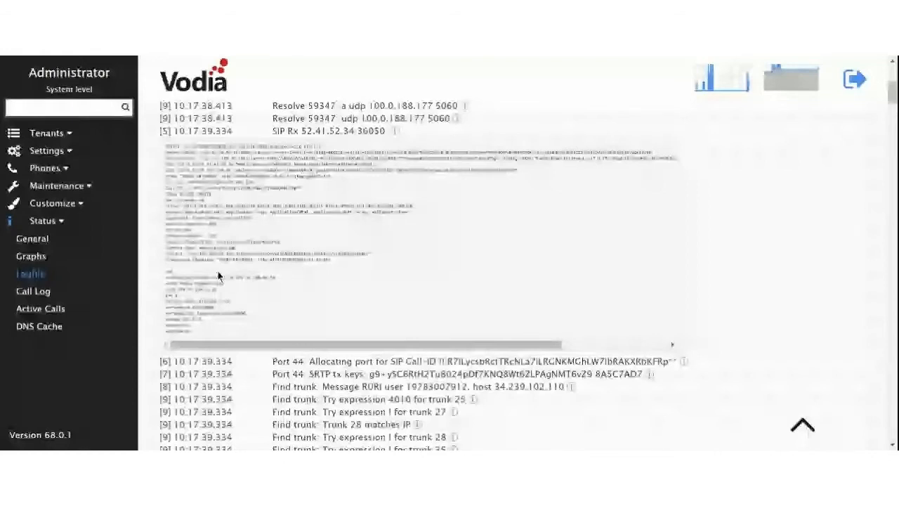
{"action": "scroll", "coordinate": [217, 276], "scroll_direction": "down", "scroll_amount": 2}
{"action": "scroll", "coordinate": [217, 276], "scroll_direction": "down", "scroll_amount": 10}
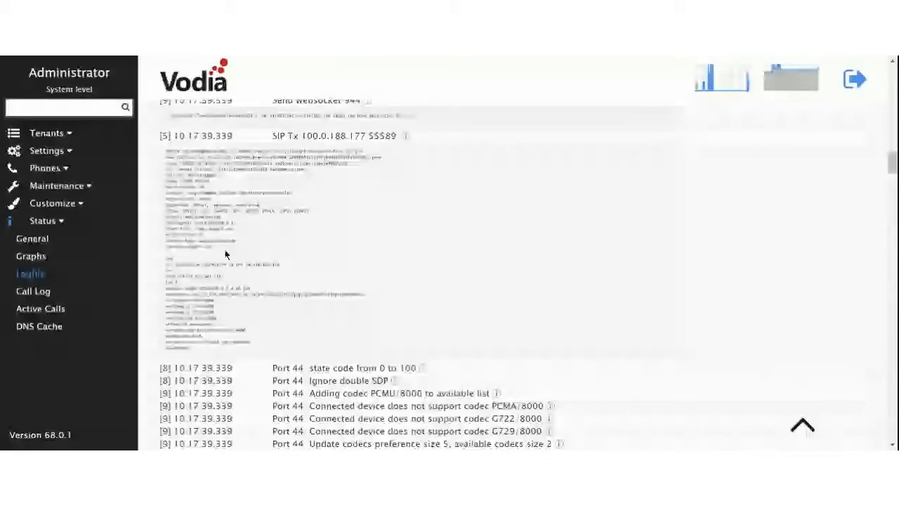
{"action": "scroll", "coordinate": [226, 254], "scroll_direction": "down", "scroll_amount": 6}
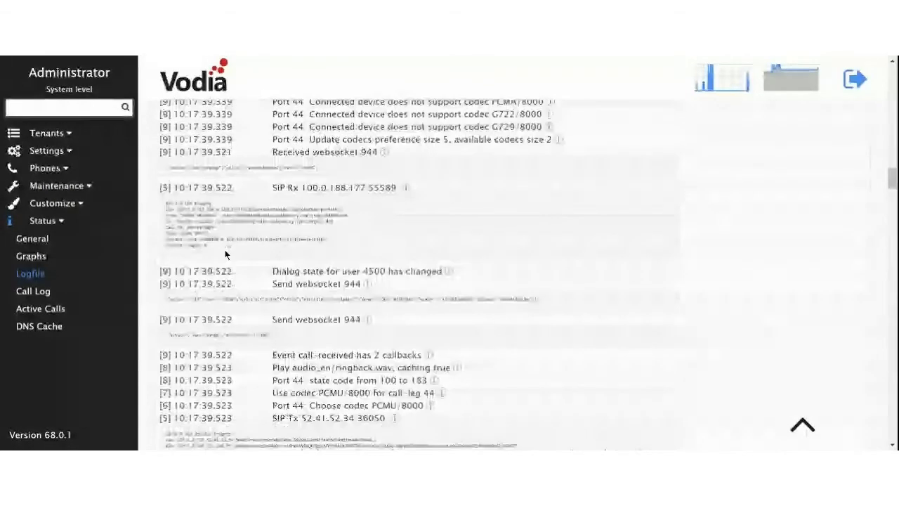
{"action": "scroll", "coordinate": [225, 254], "scroll_direction": "down", "scroll_amount": 4}
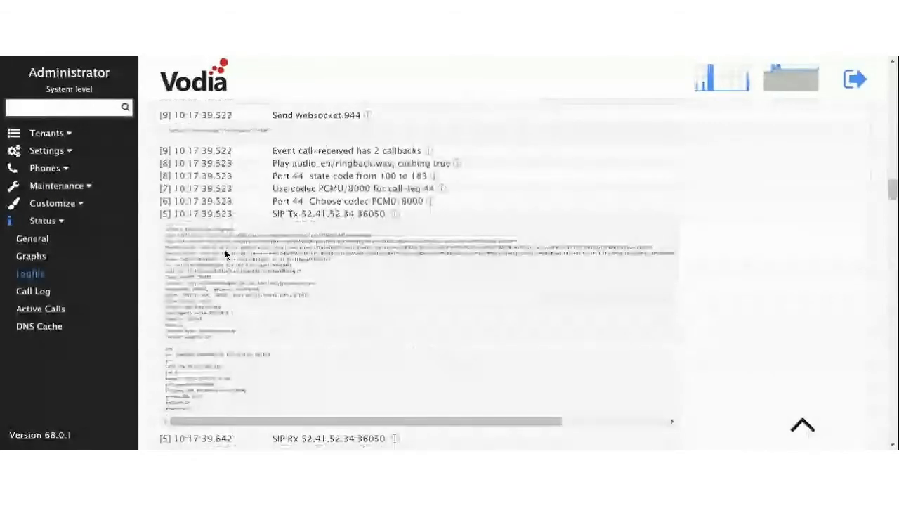
{"action": "scroll", "coordinate": [225, 255], "scroll_direction": "down", "scroll_amount": 2}
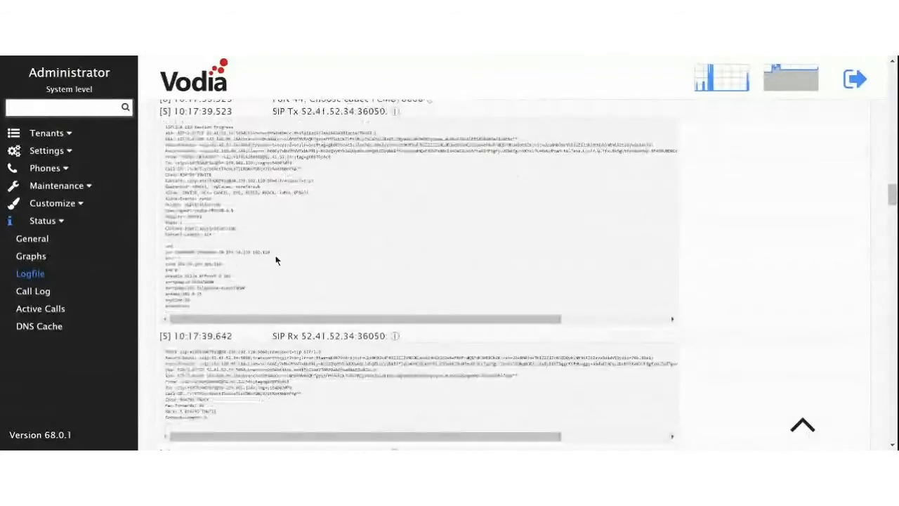
{"action": "scroll", "coordinate": [292, 233], "scroll_direction": "down", "scroll_amount": 2}
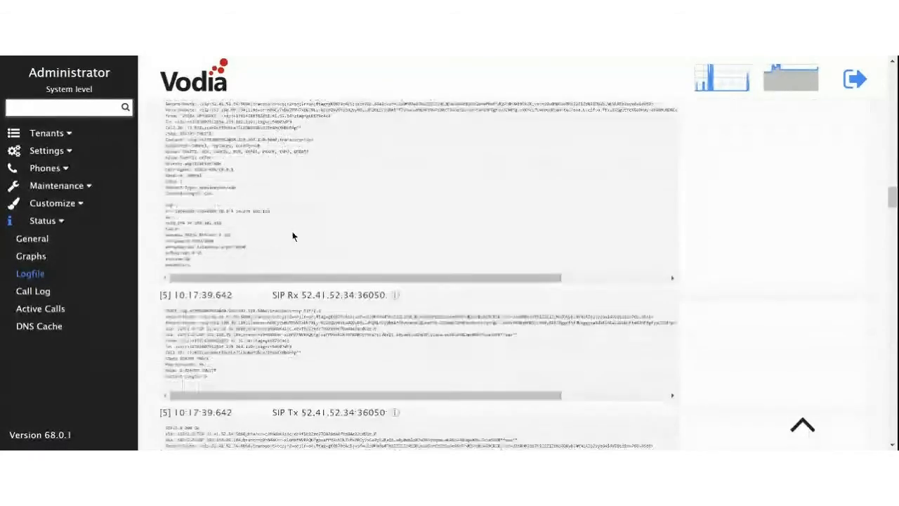
{"action": "scroll", "coordinate": [289, 233], "scroll_direction": "down", "scroll_amount": 4}
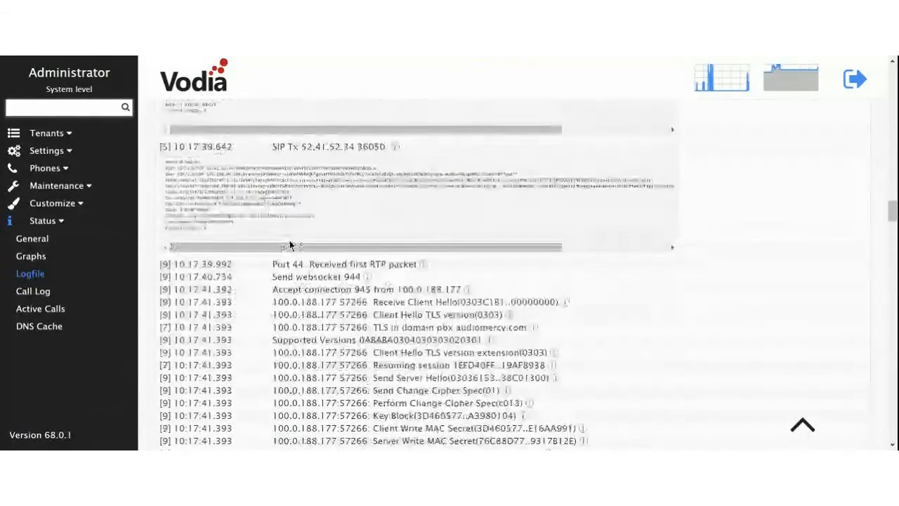
{"action": "scroll", "coordinate": [291, 244], "scroll_direction": "down", "scroll_amount": 10}
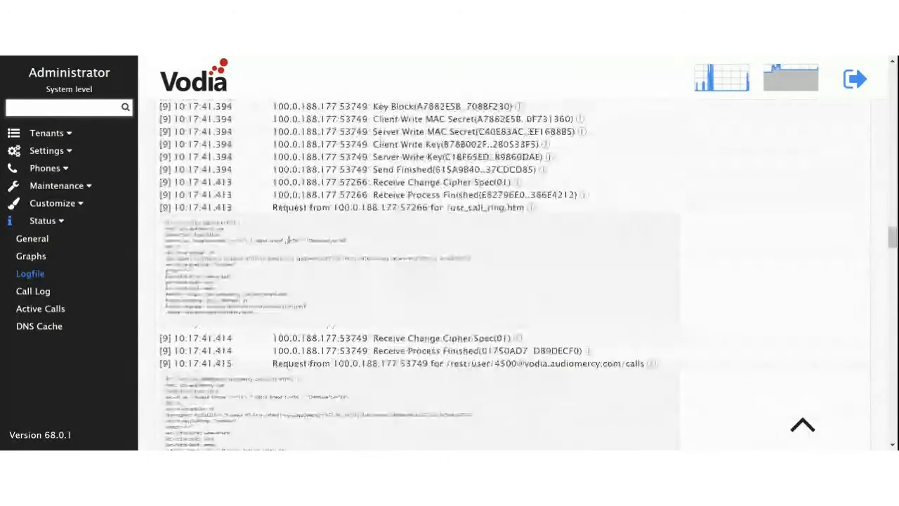
{"action": "scroll", "coordinate": [289, 240], "scroll_direction": "down", "scroll_amount": 8}
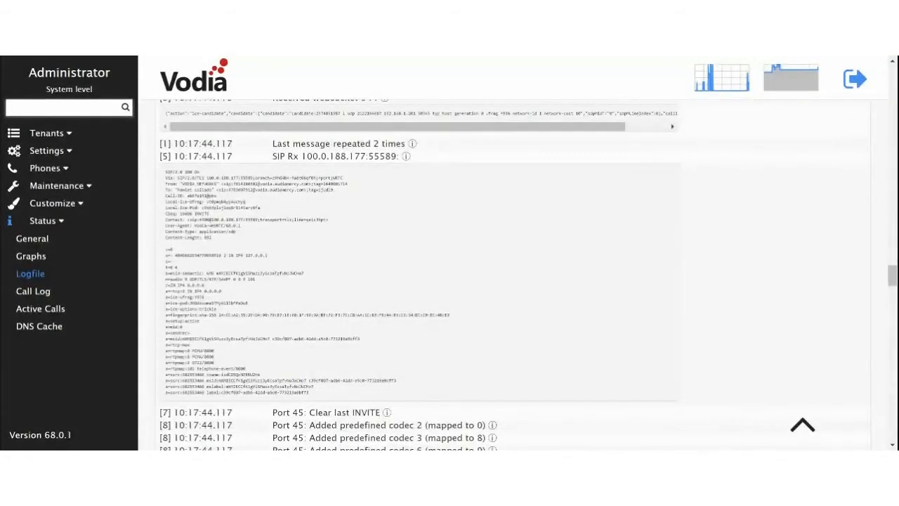
{"action": "type", "text": "v"}
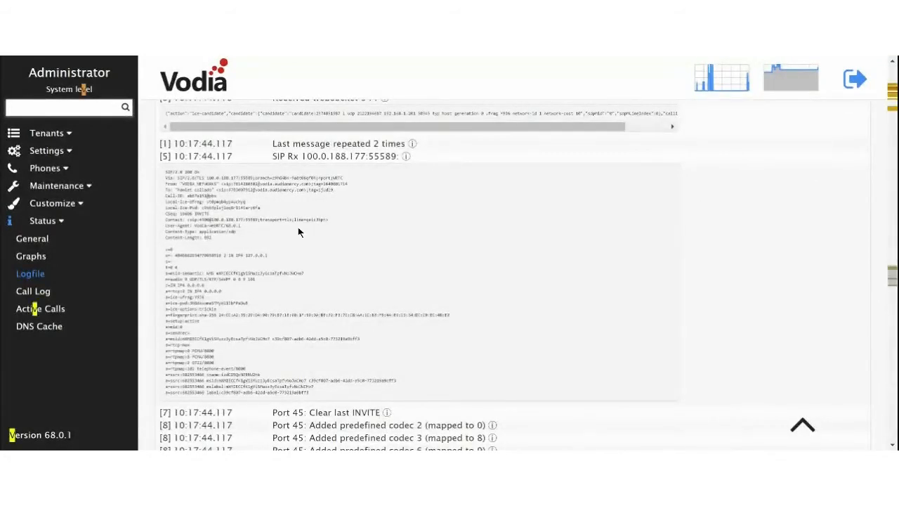
{"action": "type", "text": "odia"}
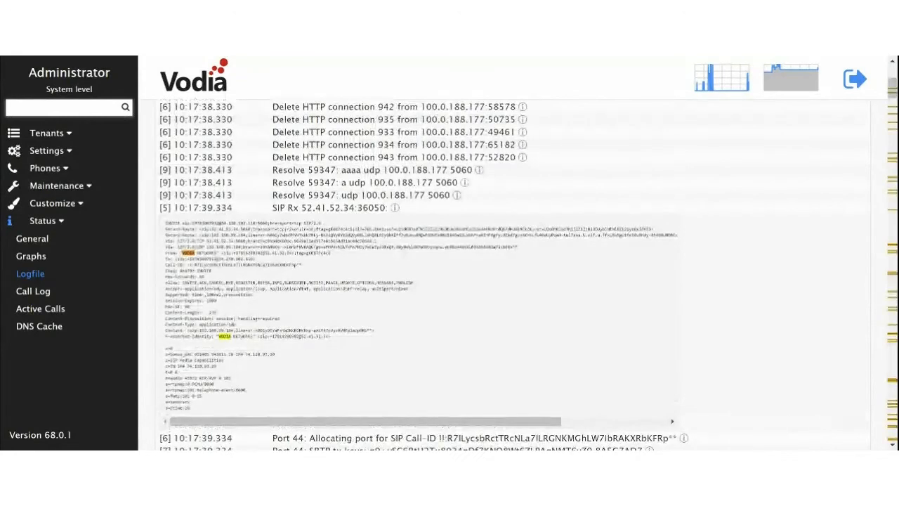
{"action": "type", "text": "."}
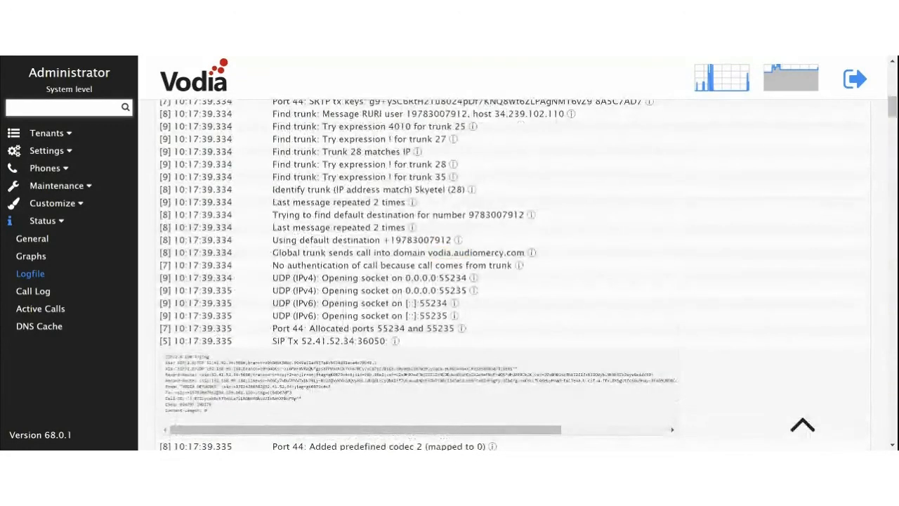
{"action": "type", "text": "audio"}
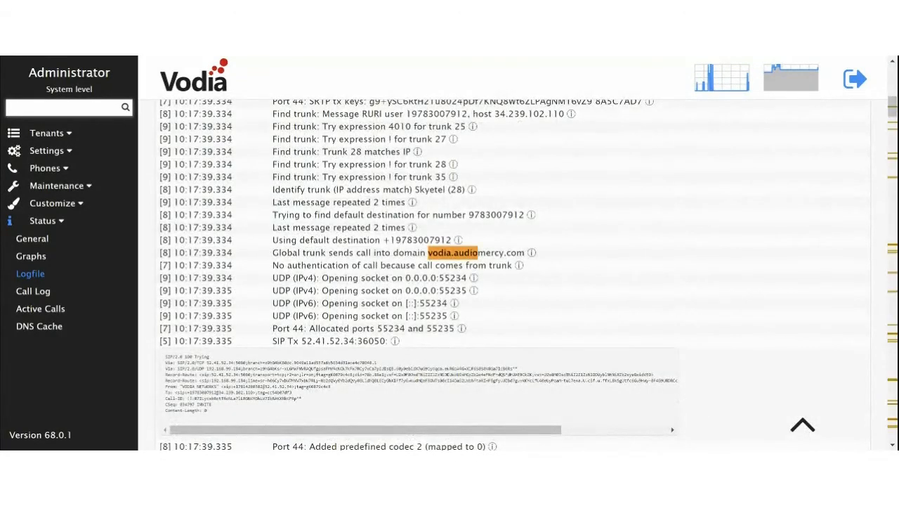
{"action": "type", "text": "mercy.com"}
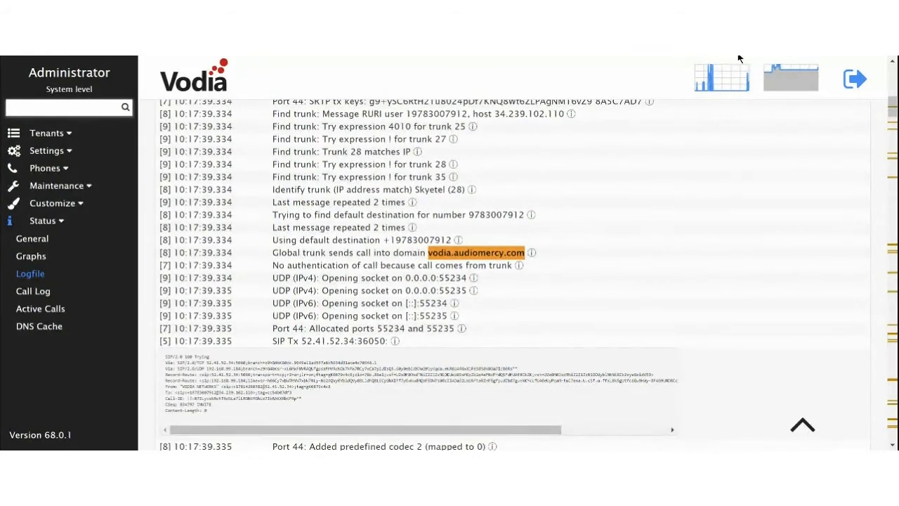
{"action": "scroll", "coordinate": [513, 274], "scroll_direction": "down", "scroll_amount": 4}
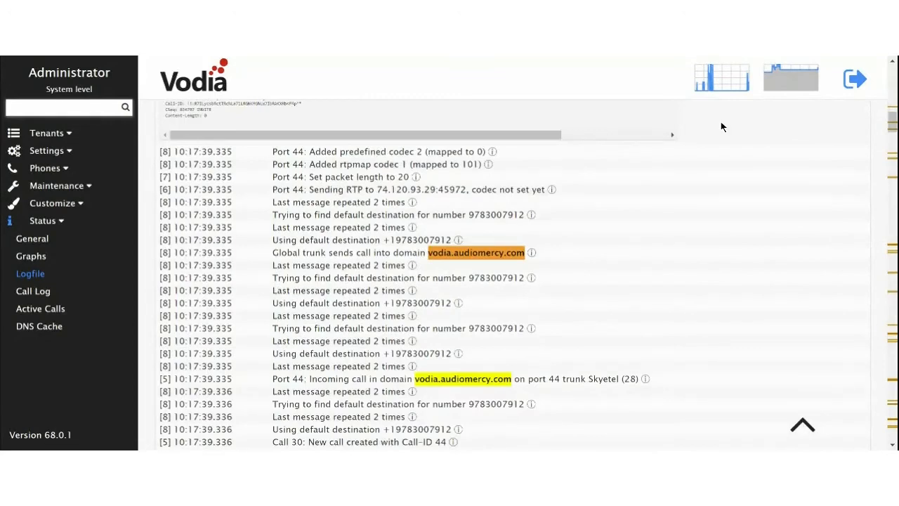
{"action": "scroll", "coordinate": [645, 253], "scroll_direction": "down", "scroll_amount": 3}
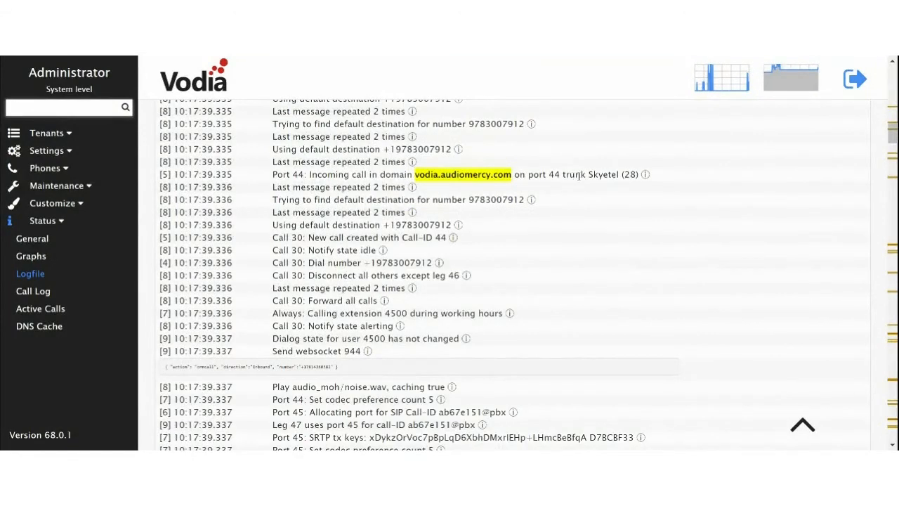
{"action": "left_click_drag", "start_coordinate": [598, 175], "coordinate": [624, 180]}
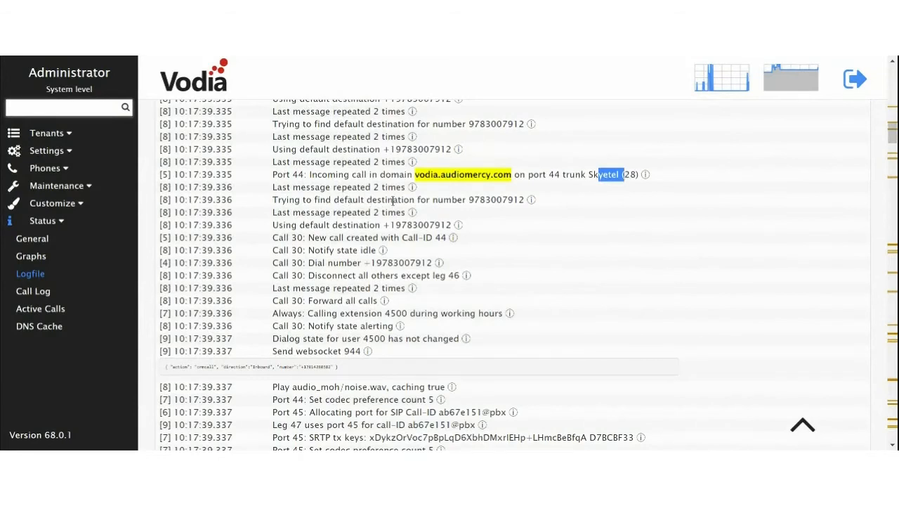
{"action": "left_click_drag", "start_coordinate": [467, 200], "coordinate": [525, 200]}
Step: Step through the remaining vodia.audiomercy.com matches in the log
{"action": "key", "text": "Return"}
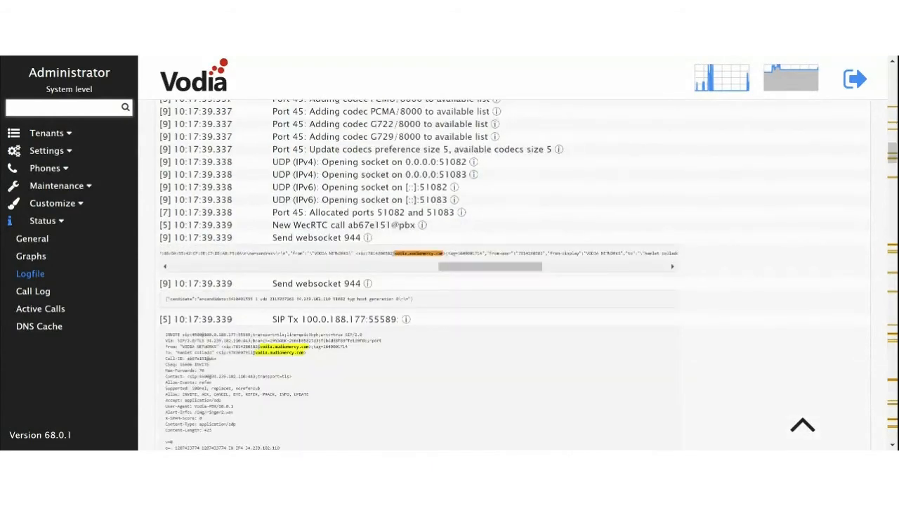
{"action": "key", "text": "Return"}
{"action": "key", "text": "Return"}
{"action": "key", "text": "Return"}
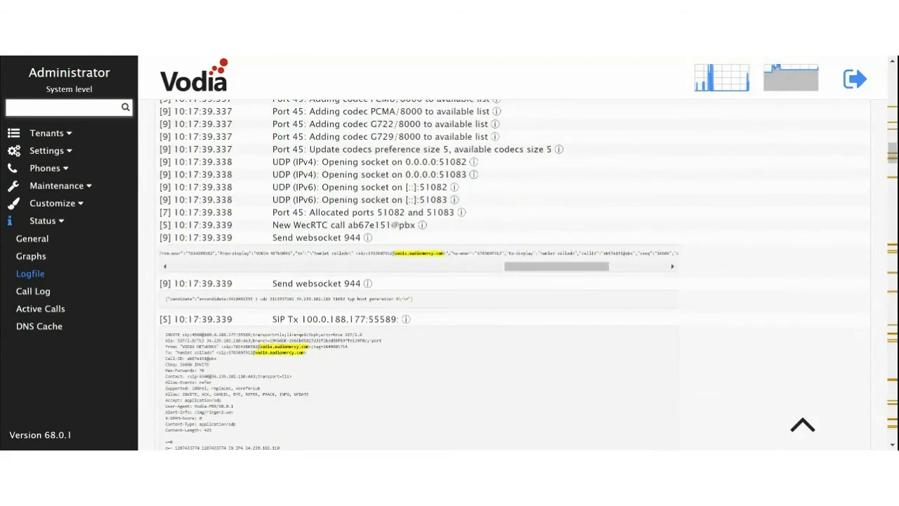
{"action": "key", "text": "Return"}
{"action": "key", "text": "Return"}
{"action": "key", "text": "Return"}
{"action": "key", "text": "Return"}
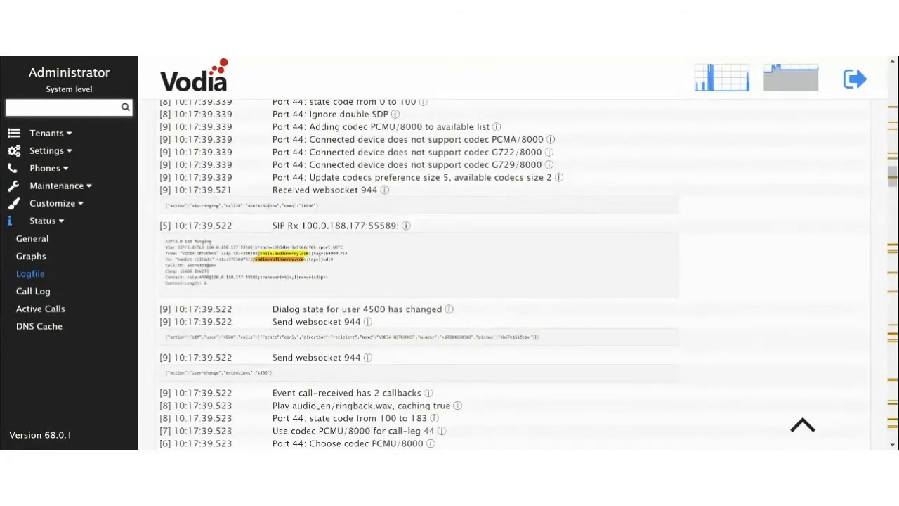
{"action": "key", "text": "Return"}
{"action": "key", "text": "Return"}
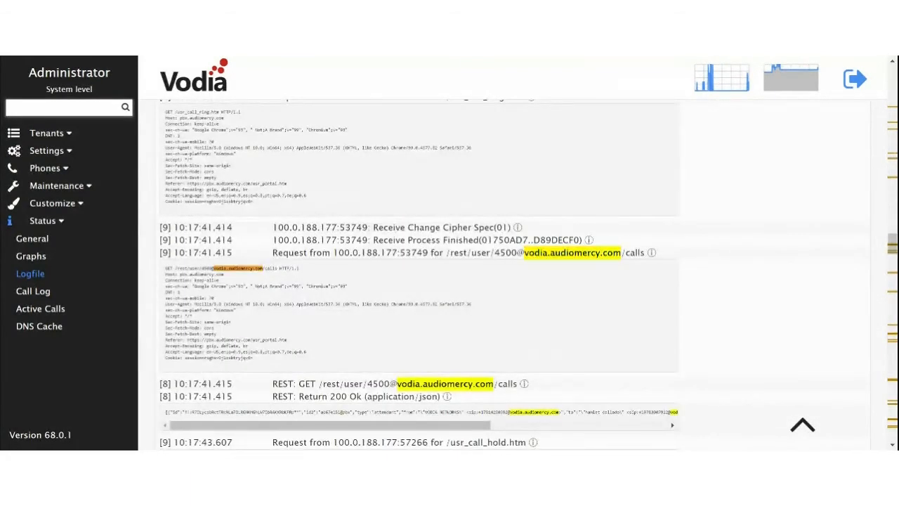
{"action": "scroll", "coordinate": [711, 134], "scroll_direction": "down", "scroll_amount": 3}
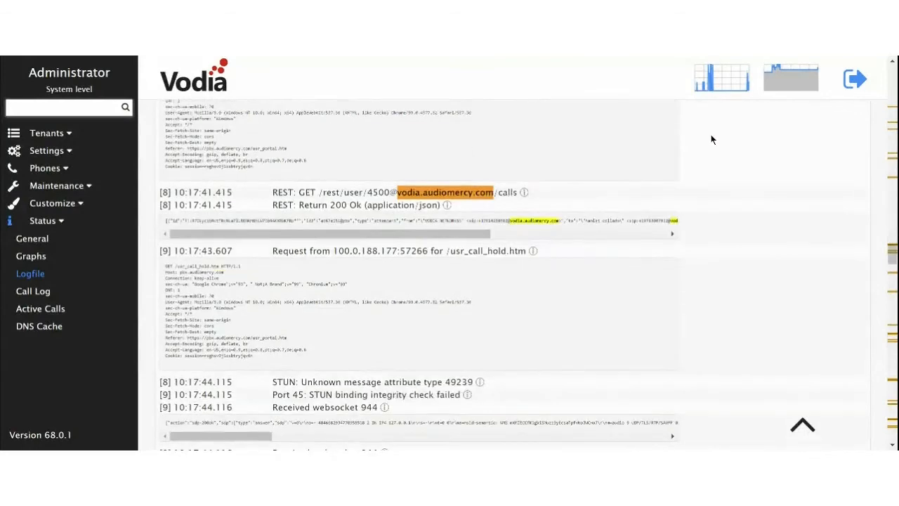
{"action": "key", "text": "Return"}
{"action": "key", "text": "Return"}
{"action": "key", "text": "Return"}
{"action": "key", "text": "Return"}
{"action": "key", "text": "Return"}
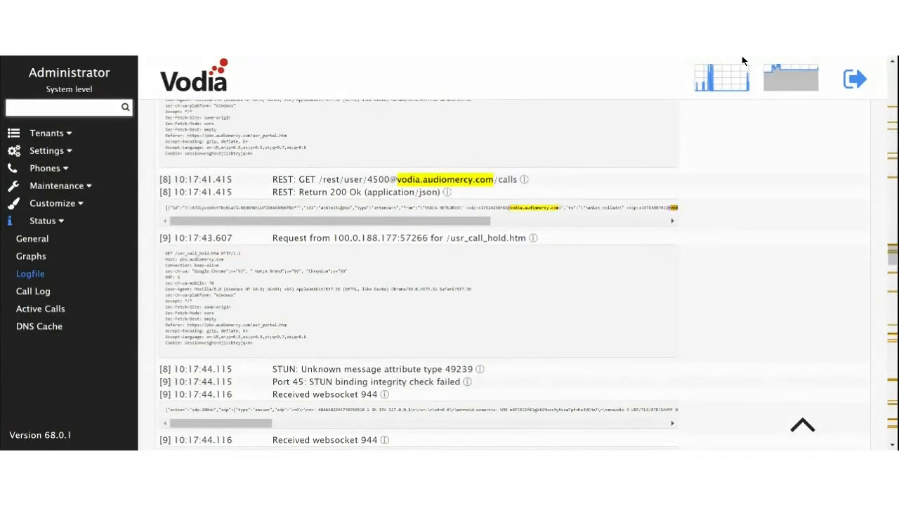
{"action": "key", "text": "Return"}
{"action": "key", "text": "Return"}
{"action": "key", "text": "Return"}
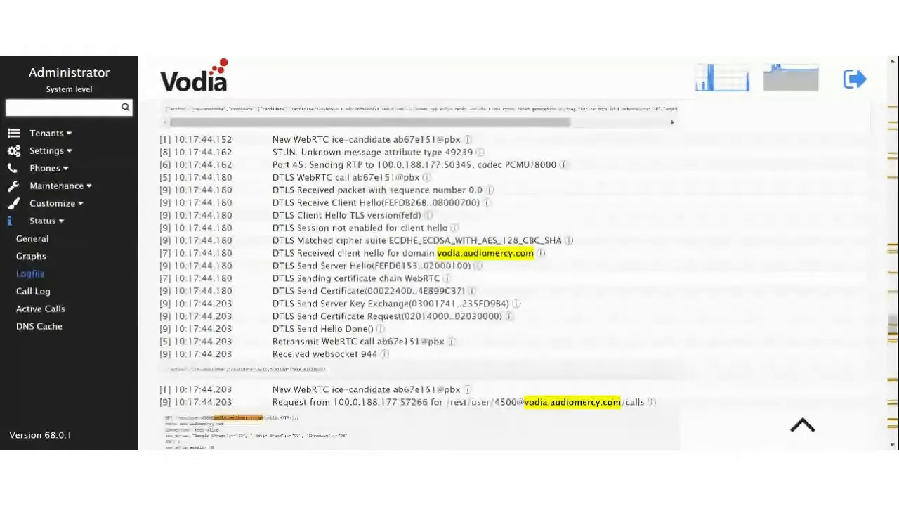
{"action": "key", "text": "Return"}
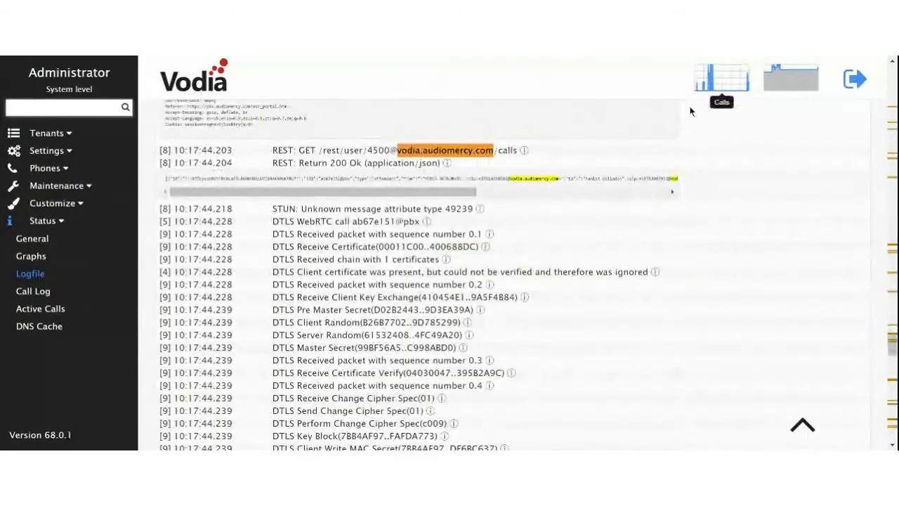
Step: Open the Current Tenants list, enter vodia.audiomercy.com, then leave the tenant again
{"action": "left_click", "coordinate": [54, 133]}
{"action": "left_click", "coordinate": [33, 153]}
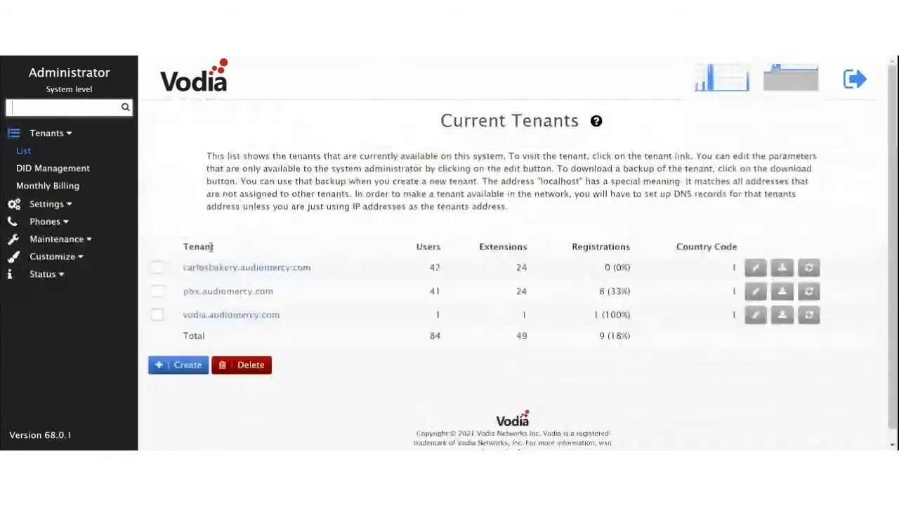
{"action": "left_click", "coordinate": [210, 317]}
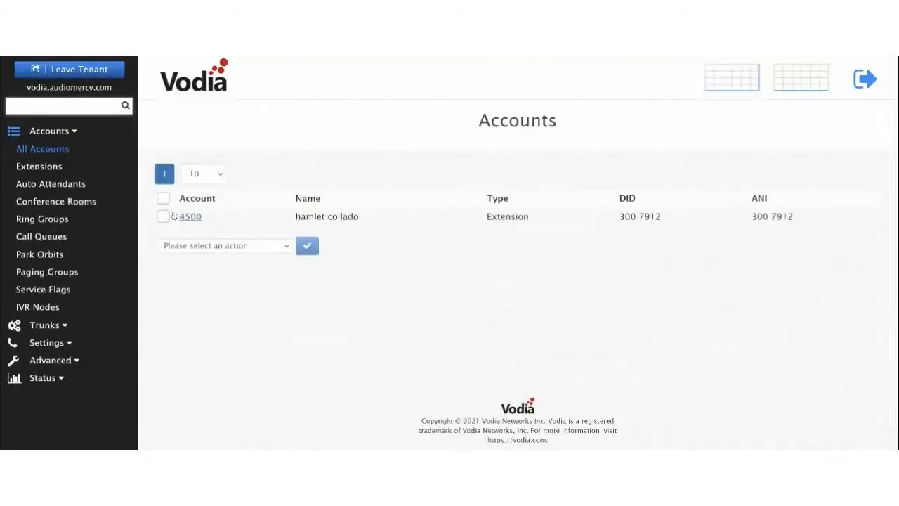
{"action": "left_click", "coordinate": [57, 69]}
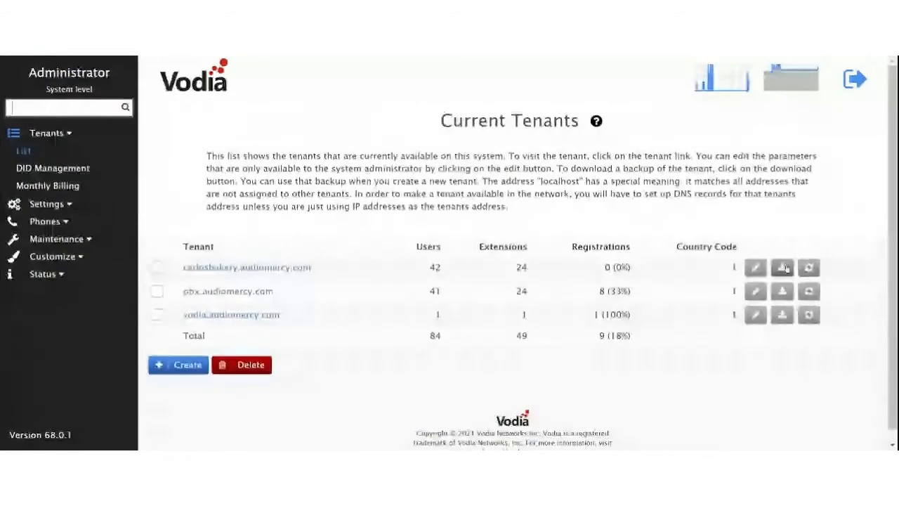
Step: Review the vodia.audiomercy.com Edit Tenant form, then return to the Current Tenants list
{"action": "left_click", "coordinate": [755, 315]}
{"action": "scroll", "coordinate": [422, 330], "scroll_direction": "down", "scroll_amount": 2}
{"action": "scroll", "coordinate": [421, 331], "scroll_direction": "down", "scroll_amount": 1}
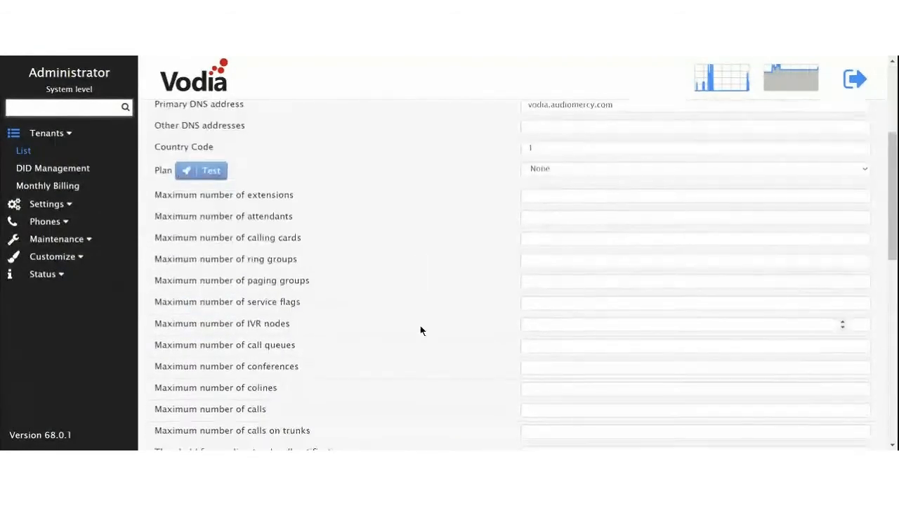
{"action": "scroll", "coordinate": [420, 330], "scroll_direction": "down", "scroll_amount": 2}
{"action": "scroll", "coordinate": [420, 330], "scroll_direction": "up", "scroll_amount": 5}
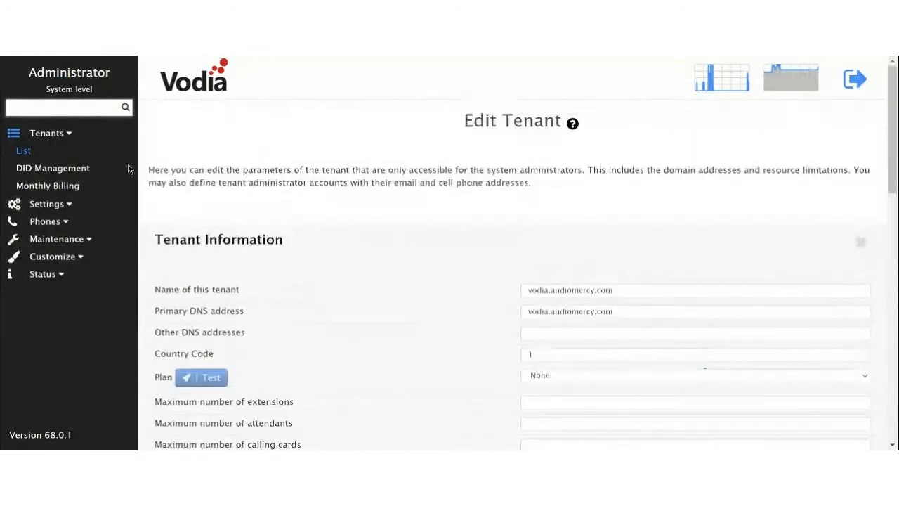
{"action": "left_click", "coordinate": [23, 151]}
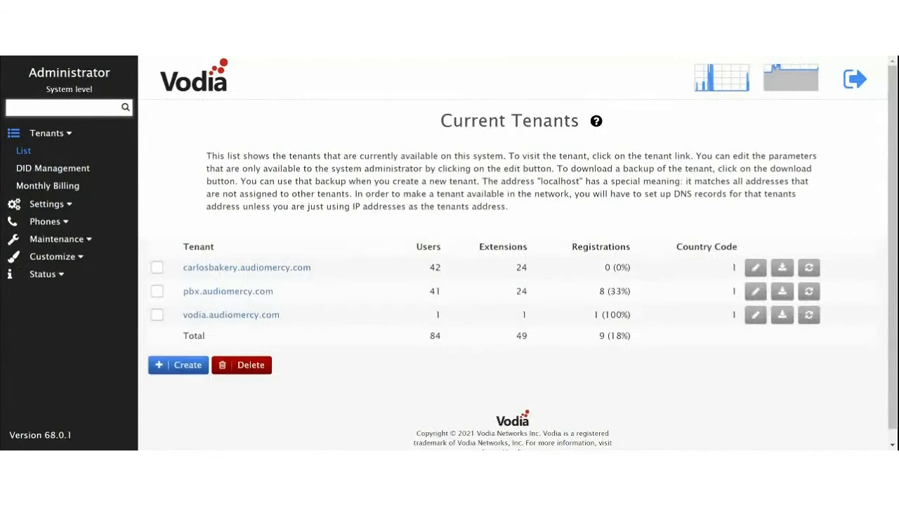
{"action": "left_click", "coordinate": [51, 204]}
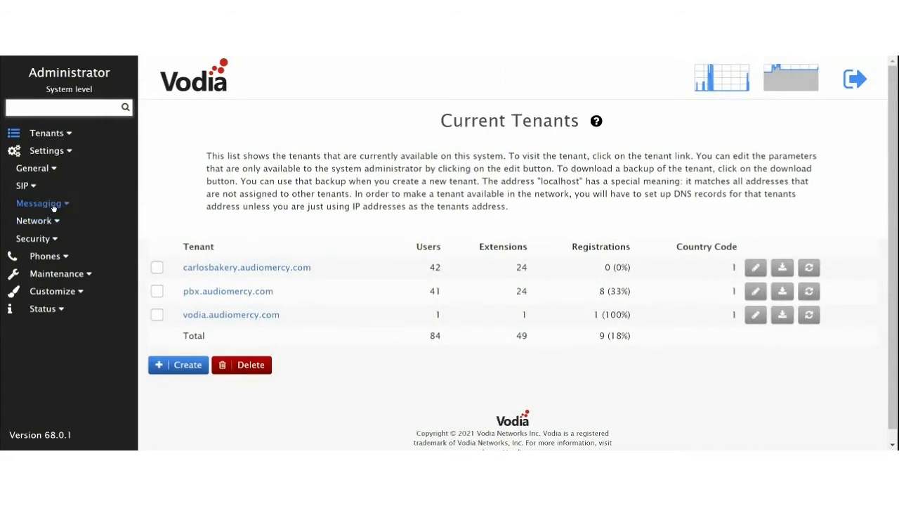
Step: Save the recvsms URL prefix, pbx.audiomercy.com MMS address and default ANI under Text Messaging
{"action": "left_click", "coordinate": [57, 205]}
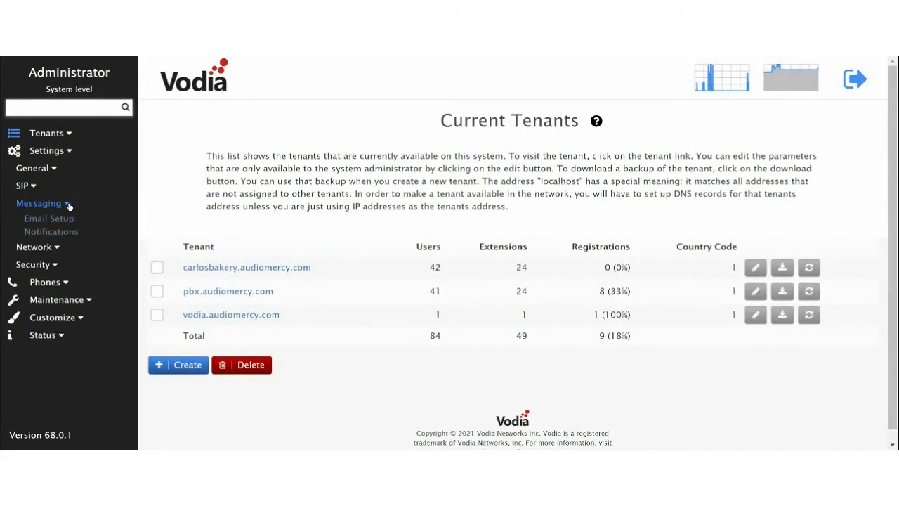
{"action": "left_click", "coordinate": [50, 231]}
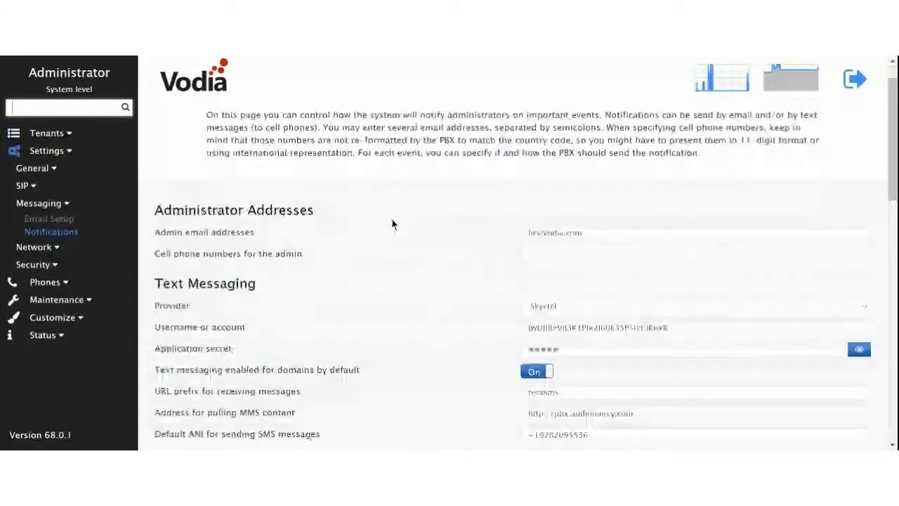
{"action": "scroll", "coordinate": [610, 156], "scroll_direction": "down", "scroll_amount": 3}
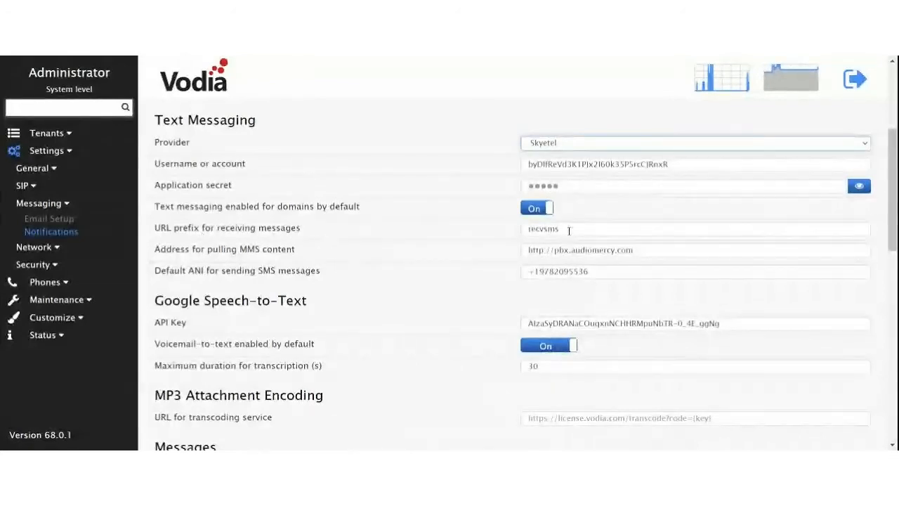
{"action": "left_click_drag", "start_coordinate": [566, 230], "coordinate": [501, 233]}
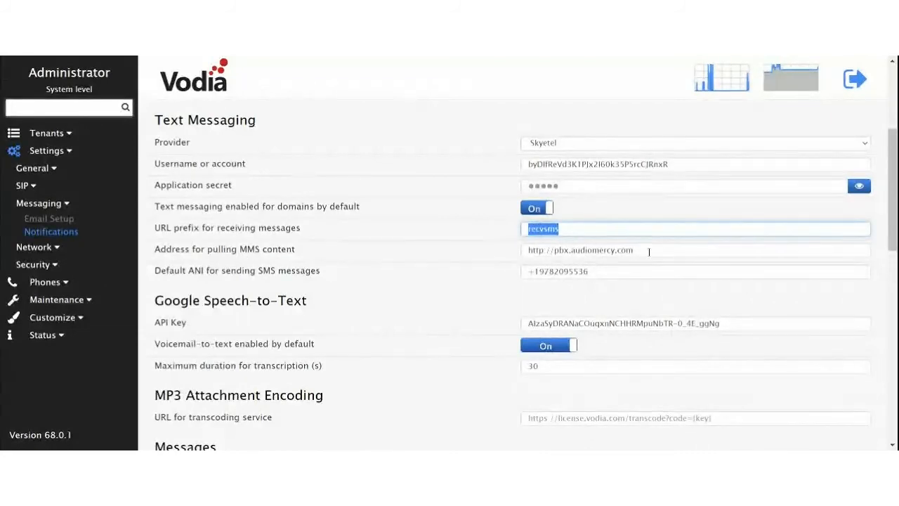
{"action": "key", "text": "Tab"}
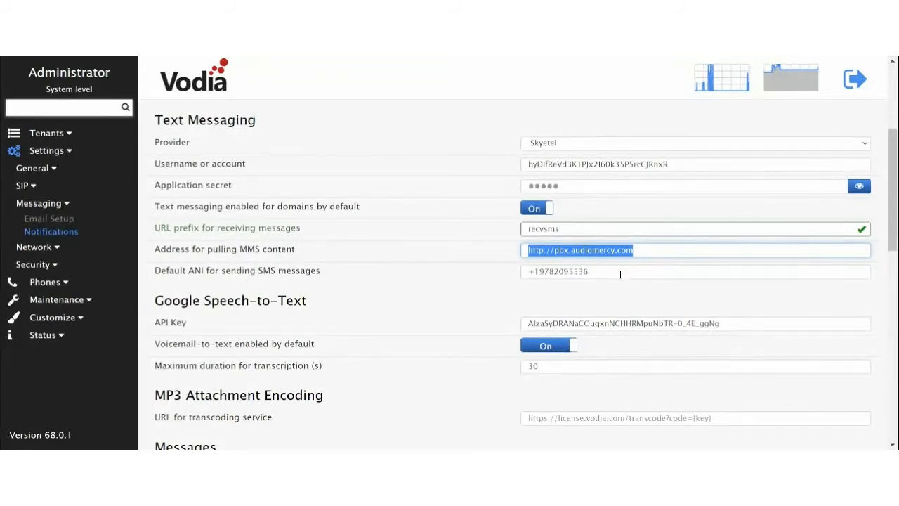
{"action": "key", "text": "Tab"}
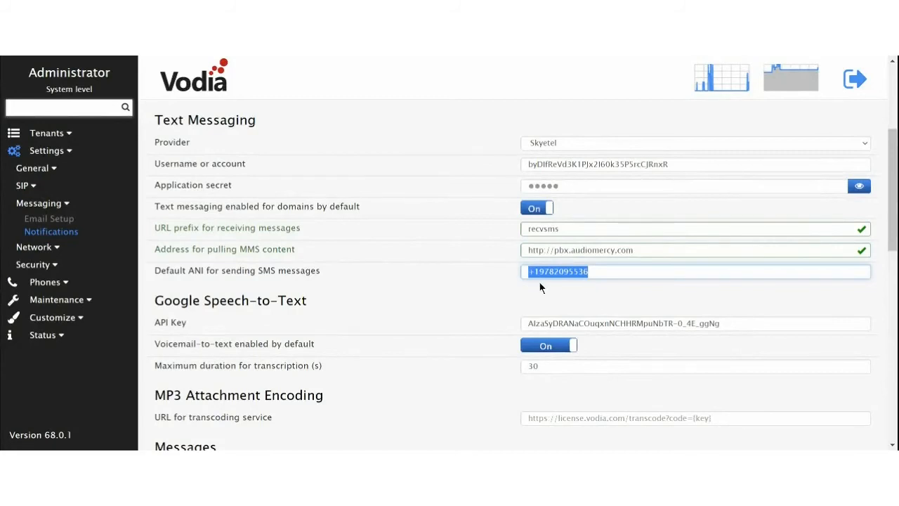
{"action": "scroll", "coordinate": [615, 288], "scroll_direction": "up", "scroll_amount": 3}
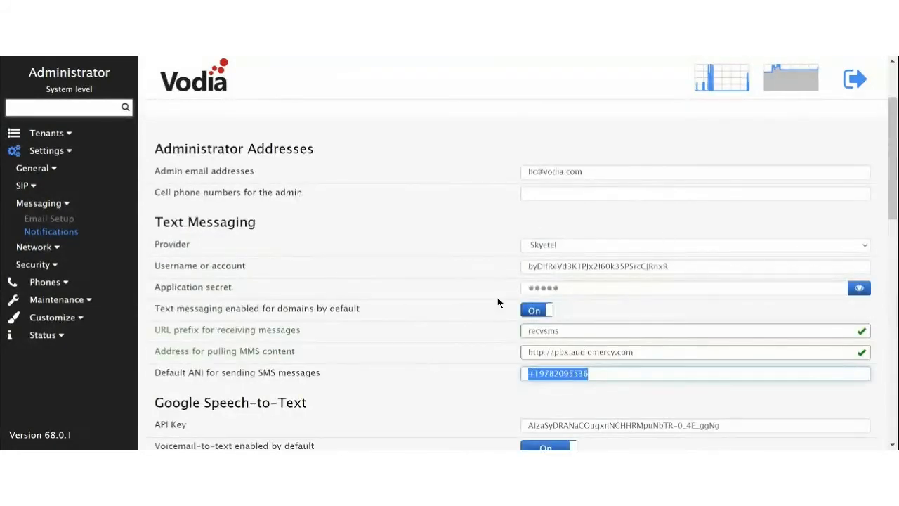
{"action": "left_click", "coordinate": [425, 57]}
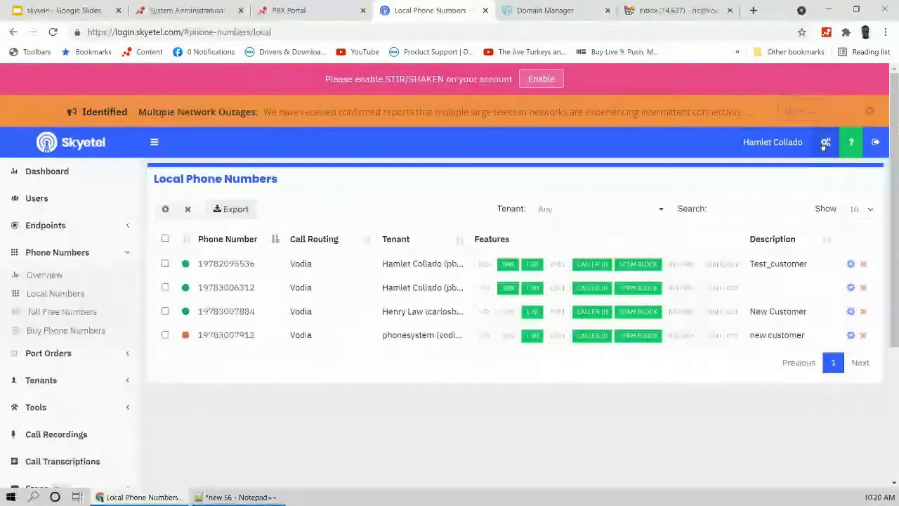
{"action": "left_click", "coordinate": [826, 144]}
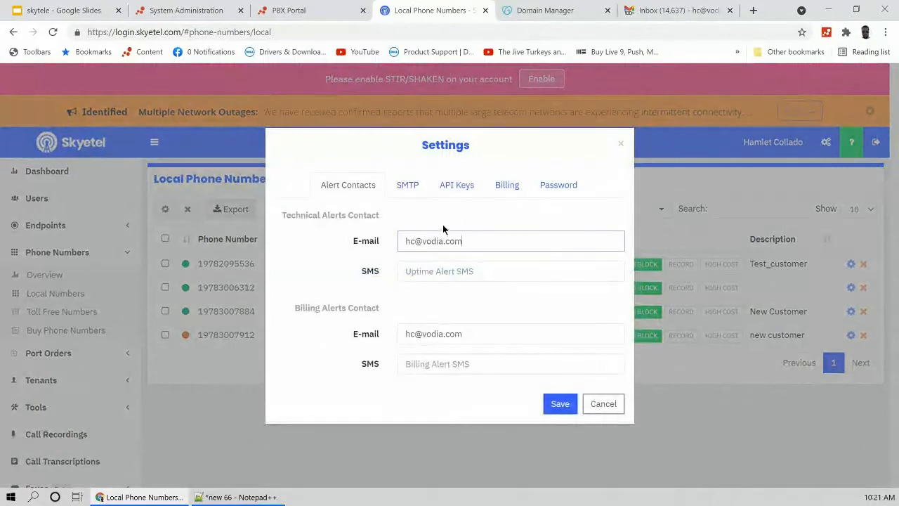
{"action": "left_click", "coordinate": [450, 190]}
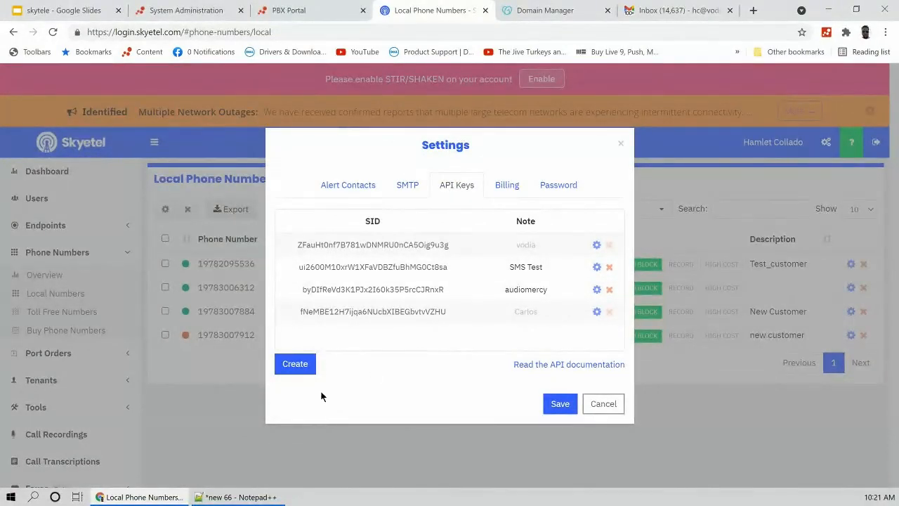
Step: Create an API key noted 'vodia.audiomercy.com' and paste its SID into the Notepad++ notes
{"action": "left_click", "coordinate": [295, 365]}
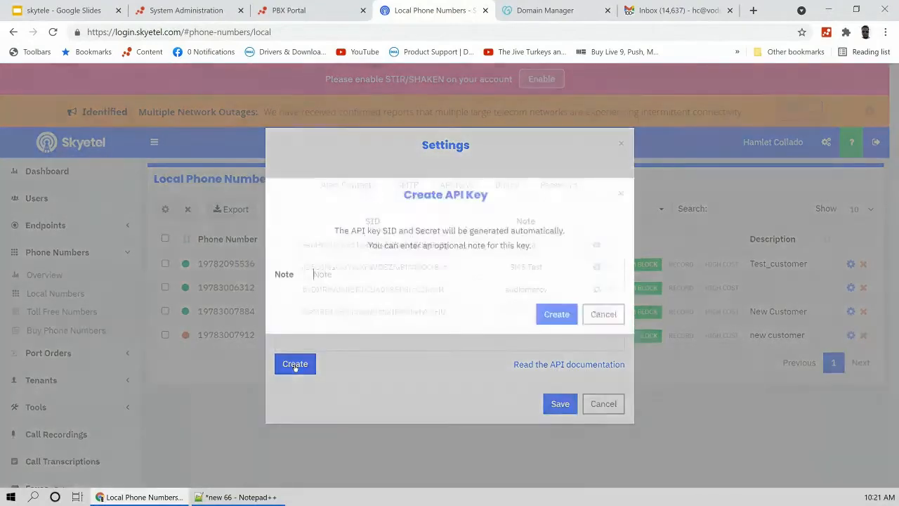
{"action": "type", "text": "vodia.audiomercy."}
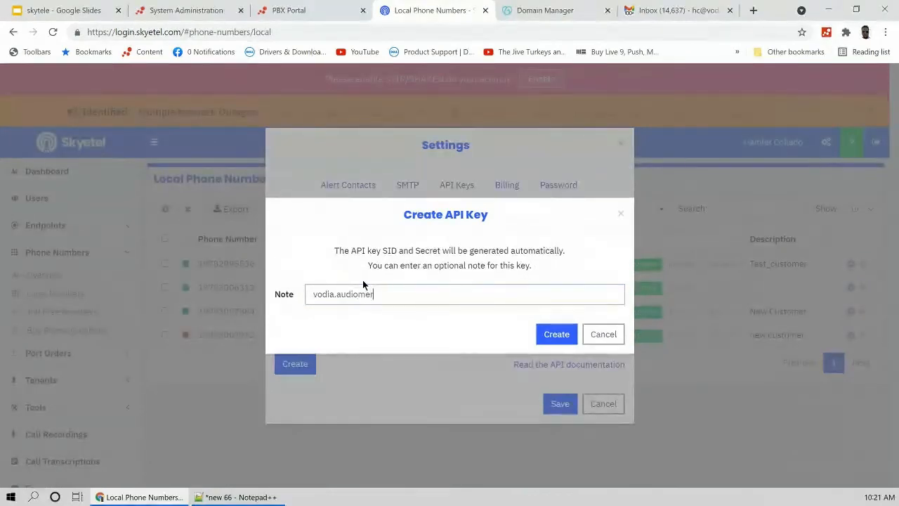
{"action": "type", "text": "com"}
{"action": "key", "text": "Return"}
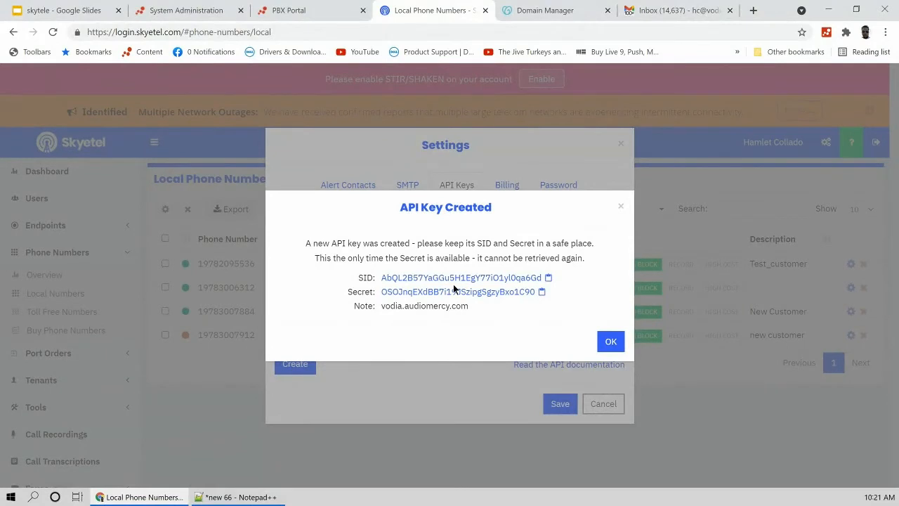
{"action": "left_click", "coordinate": [548, 279]}
{"action": "key", "text": "alt+Tab"}
{"action": "left_click", "coordinate": [418, 319]}
{"action": "key", "text": "Return"}
{"action": "key", "text": "Return"}
{"action": "key", "text": "Return"}
{"action": "key", "text": "ctrl+v"}
{"action": "key", "text": "alt+Tab"}
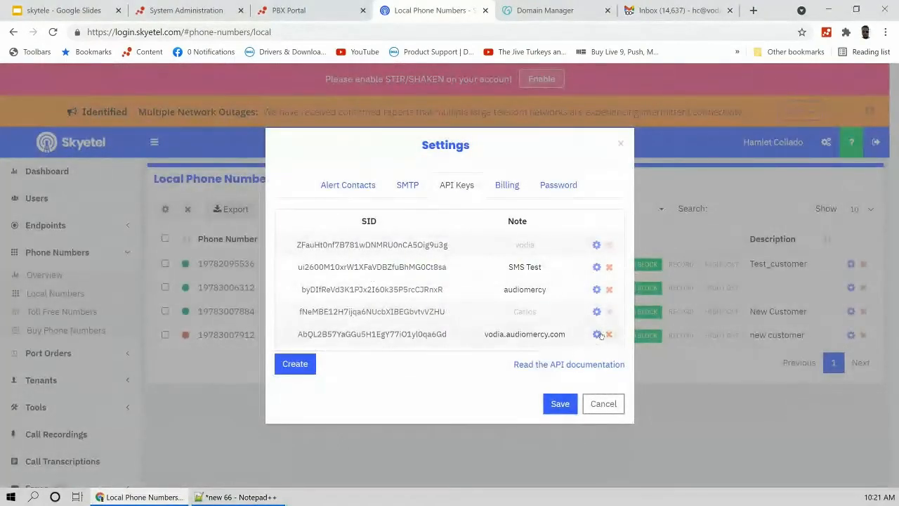
Step: Deactivate that newly created API key
{"action": "left_click", "coordinate": [597, 334]}
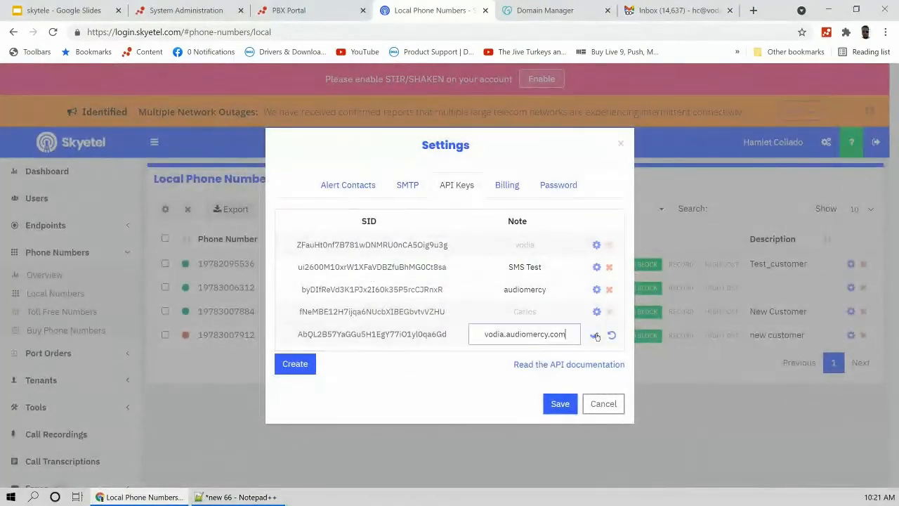
{"action": "left_click", "coordinate": [596, 334]}
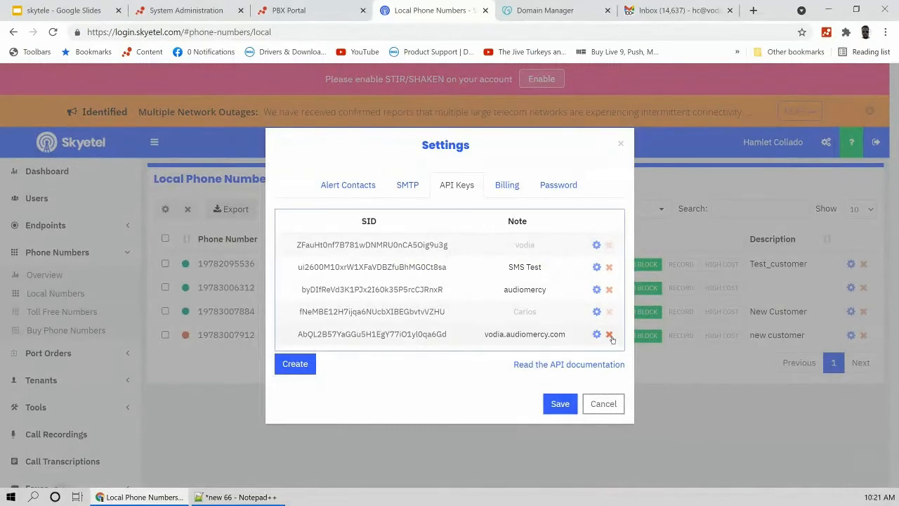
{"action": "left_click", "coordinate": [597, 335]}
{"action": "left_click", "coordinate": [612, 336]}
{"action": "left_click", "coordinate": [610, 336]}
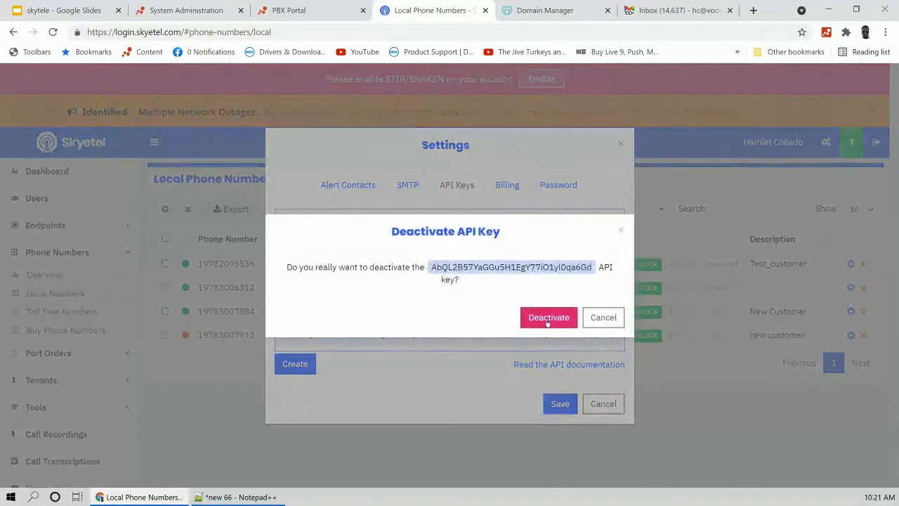
{"action": "left_click", "coordinate": [548, 317]}
Step: Create a replacement API key with the note 'vodia' and copy its SID
{"action": "left_click", "coordinate": [290, 364]}
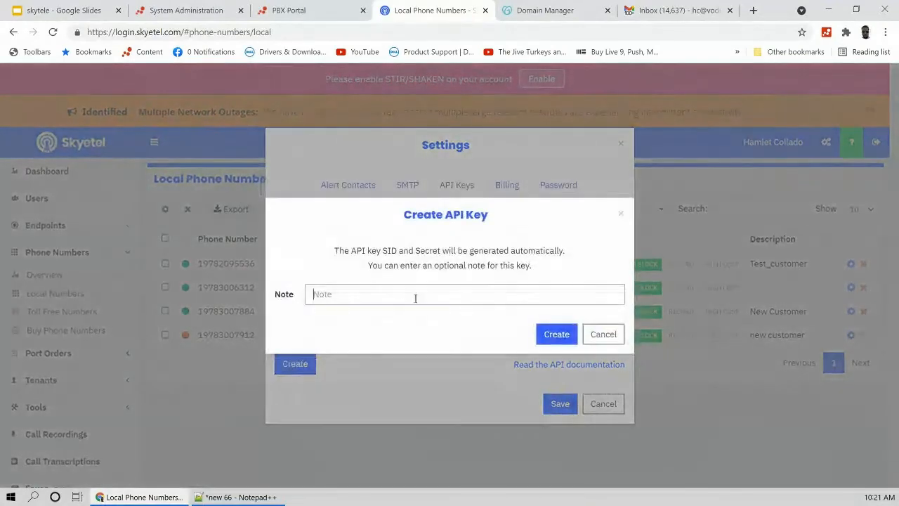
{"action": "left_click", "coordinate": [415, 297]}
{"action": "key", "text": "ctrl+v"}
{"action": "key", "text": "ctrl+a"}
{"action": "key", "text": "BackSpace"}
{"action": "type", "text": "vodia"}
{"action": "left_click", "coordinate": [556, 333]}
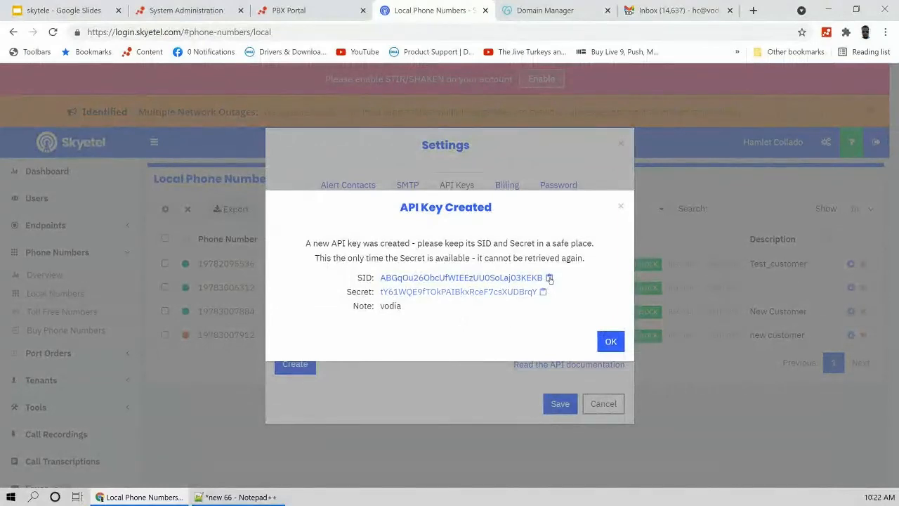
{"action": "left_click", "coordinate": [549, 278]}
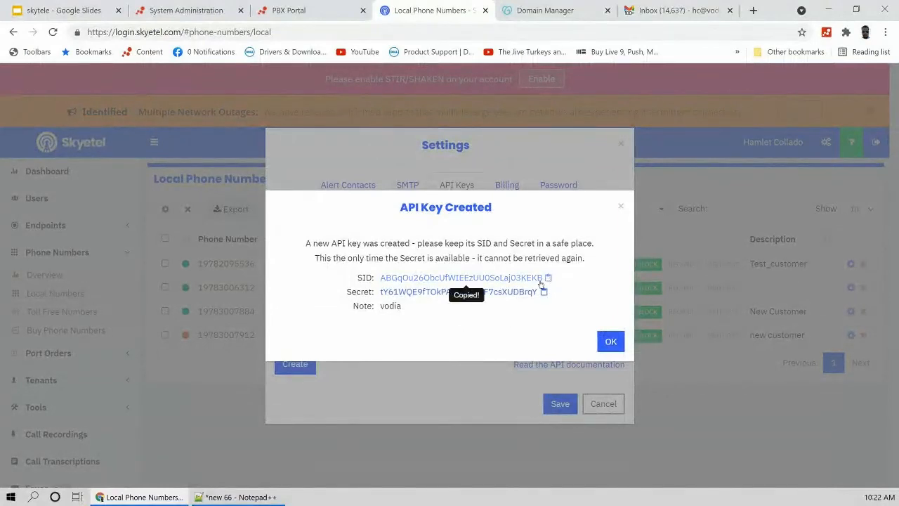
Step: Paste the new SID and secret on separate lines in the notes, labelling it 'secret'
{"action": "left_click", "coordinate": [271, 497]}
{"action": "key", "text": "Return"}
{"action": "key", "text": "Return"}
{"action": "key", "text": "Return"}
{"action": "key", "text": "ctrl+v"}
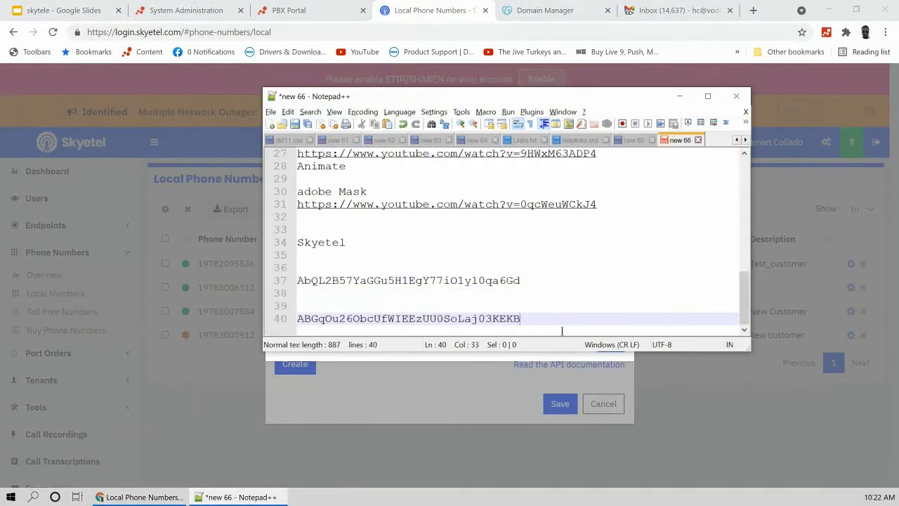
{"action": "left_click", "coordinate": [680, 96]}
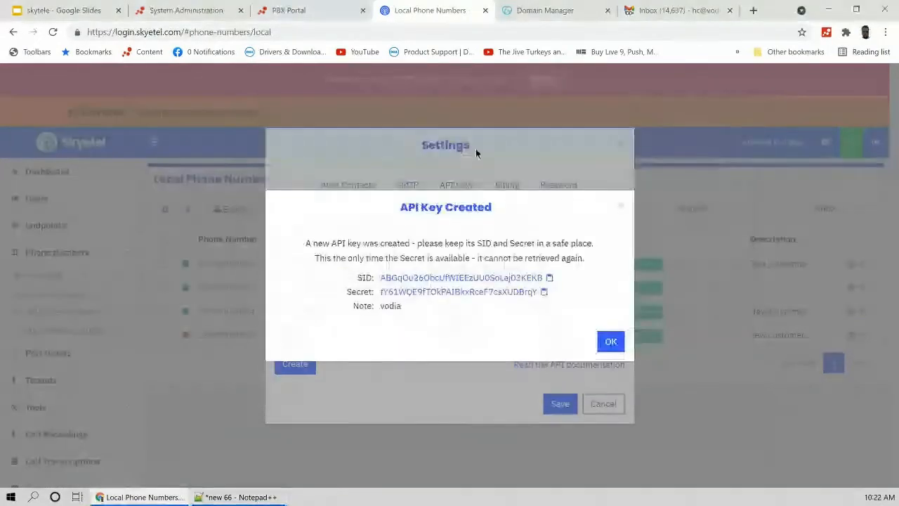
{"action": "left_click", "coordinate": [542, 294]}
{"action": "left_click", "coordinate": [239, 496]}
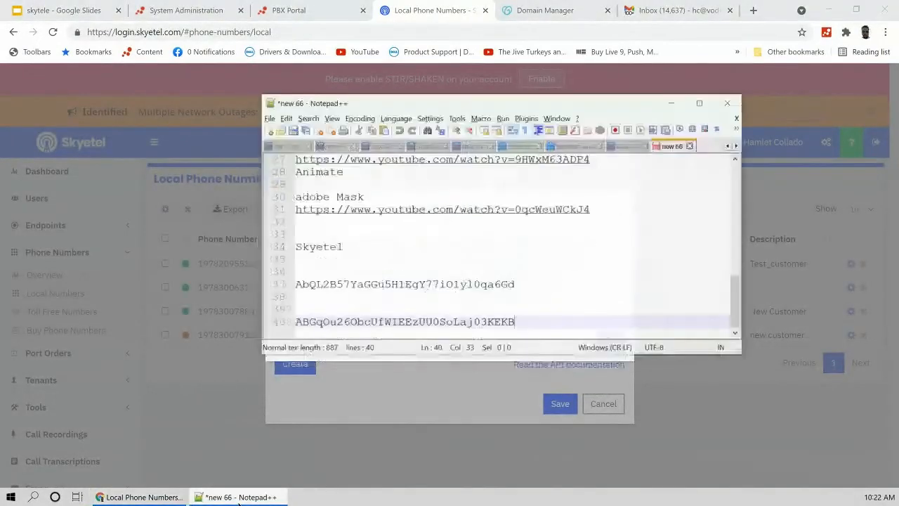
{"action": "key", "text": "Return"}
{"action": "key", "text": "Return"}
{"action": "key", "text": "ctrl+v"}
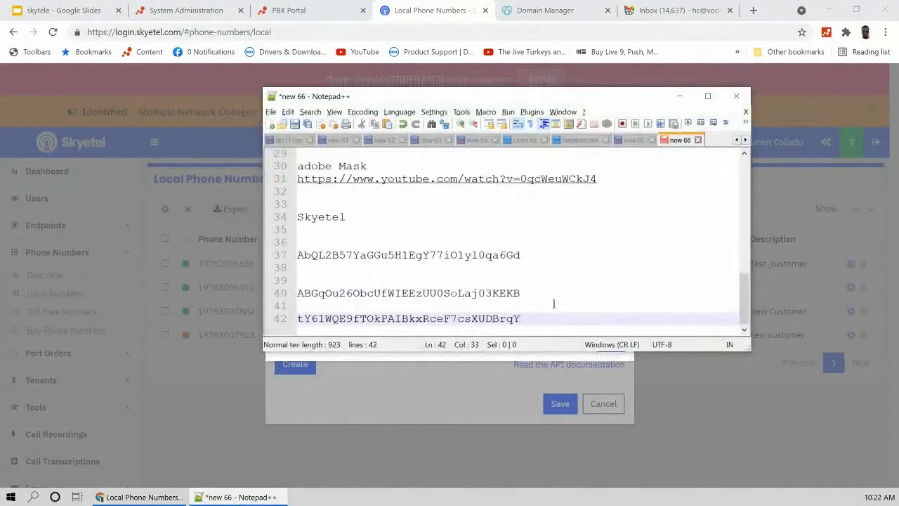
{"action": "type", "text": "se"}
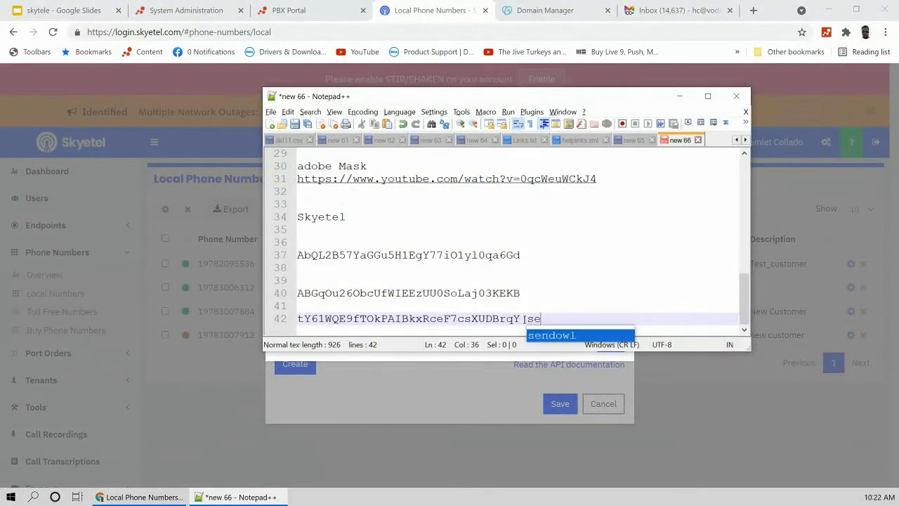
{"action": "type", "text": "cret"}
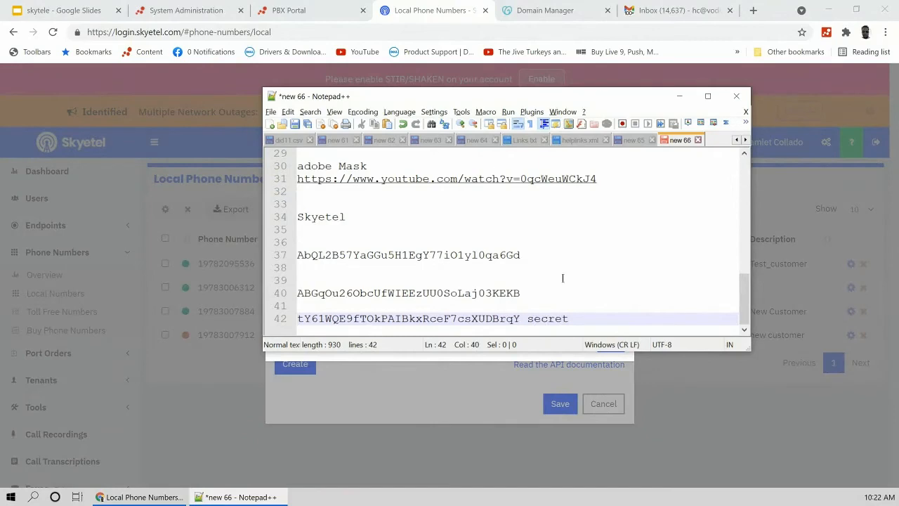
Step: Dismiss the API key created notice and return to Vodia's system settings
{"action": "left_click", "coordinate": [683, 95]}
{"action": "left_click", "coordinate": [611, 343]}
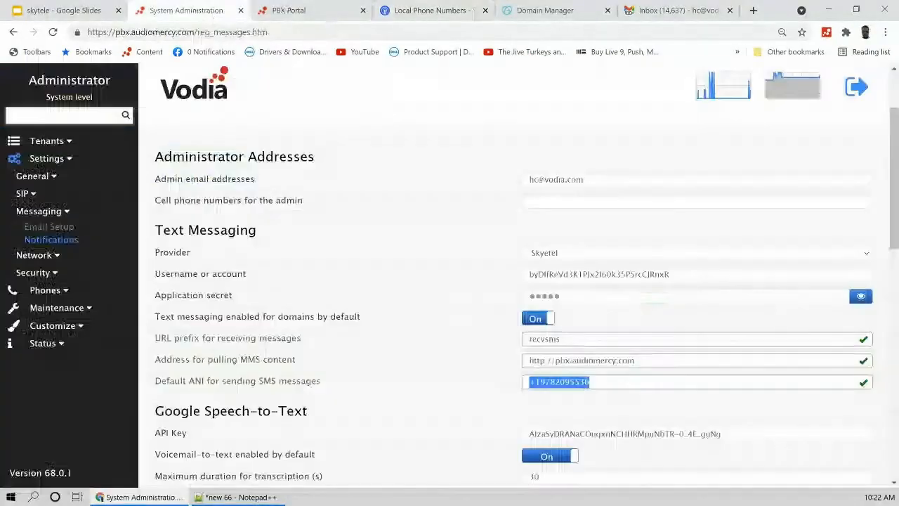
{"action": "left_click", "coordinate": [186, 10]}
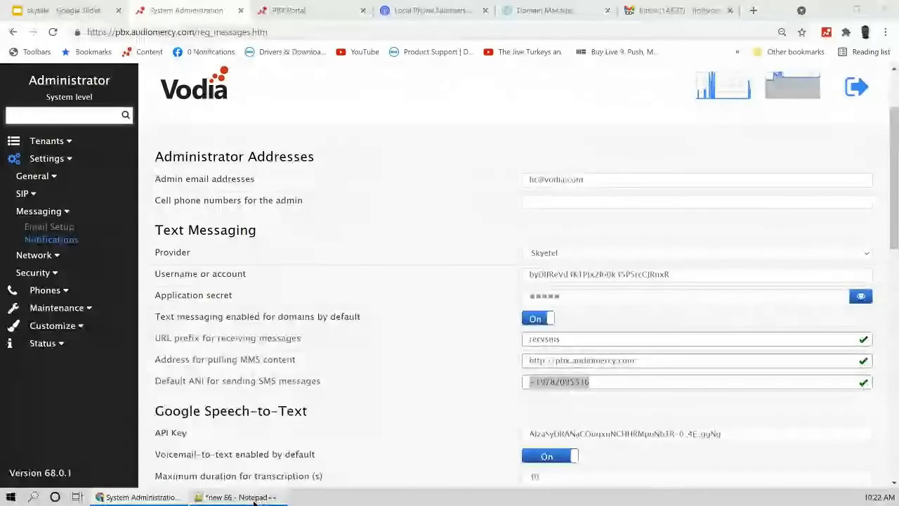
Step: Replace the Text Messaging username or account with the new Skyetel SID
{"action": "left_click", "coordinate": [260, 498]}
{"action": "left_click_drag", "start_coordinate": [522, 293], "coordinate": [282, 293]}
{"action": "left_click", "coordinate": [247, 276]}
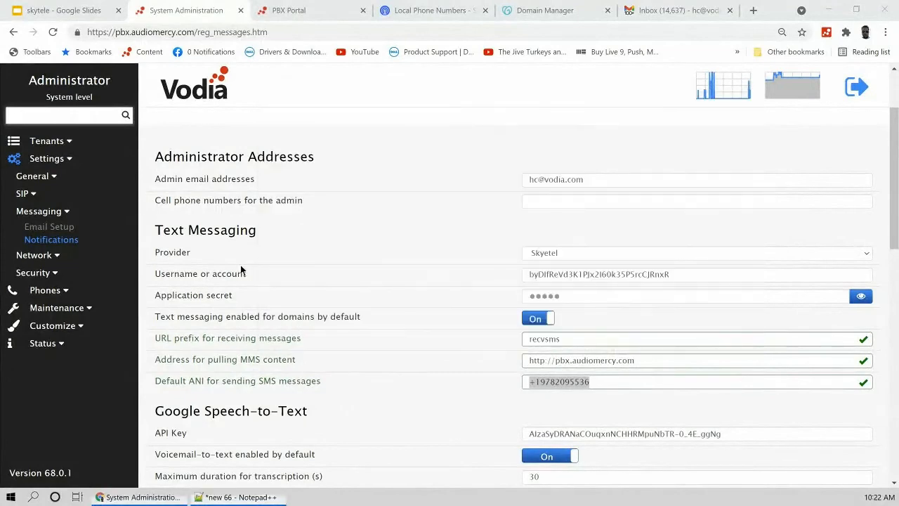
{"action": "triple_click", "coordinate": [590, 279]}
{"action": "key", "text": "ctrl+v"}
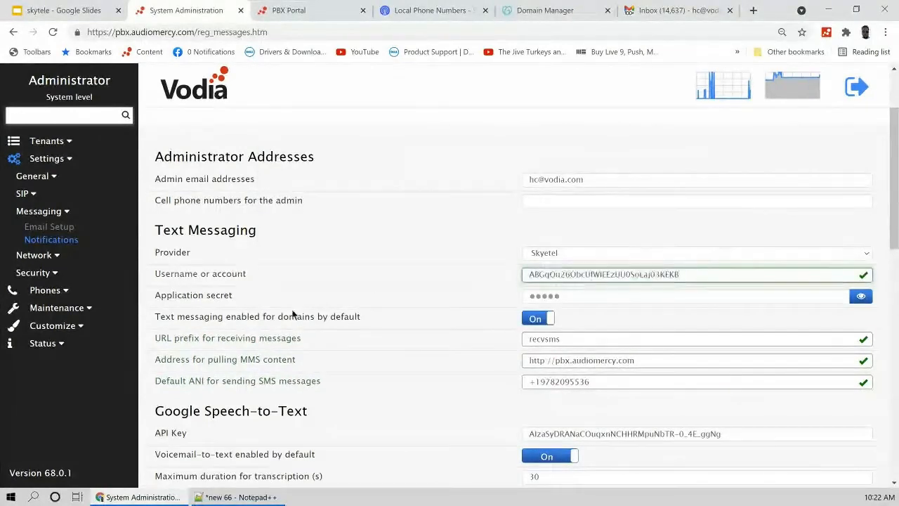
Step: Paste the new secret into Application secret and save the Text Messaging settings
{"action": "left_click", "coordinate": [243, 493]}
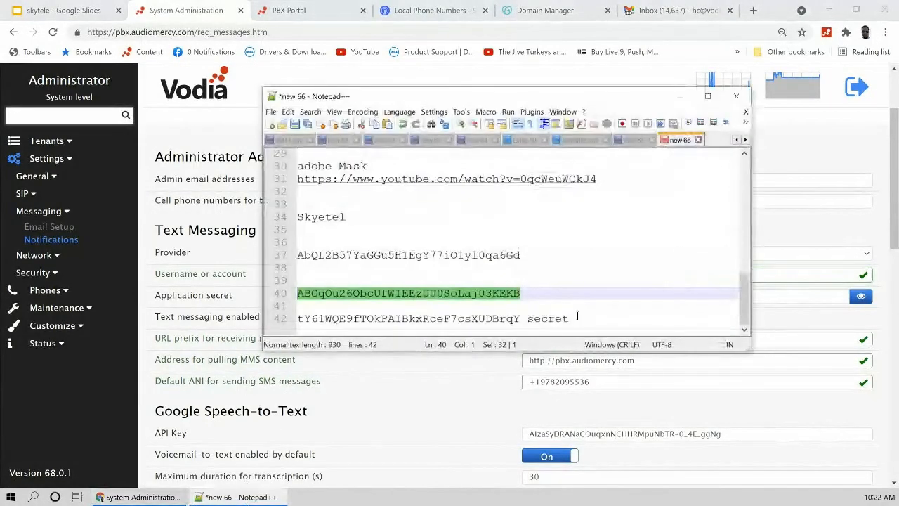
{"action": "left_click_drag", "start_coordinate": [520, 319], "coordinate": [296, 320]}
{"action": "key", "text": "ctrl+c"}
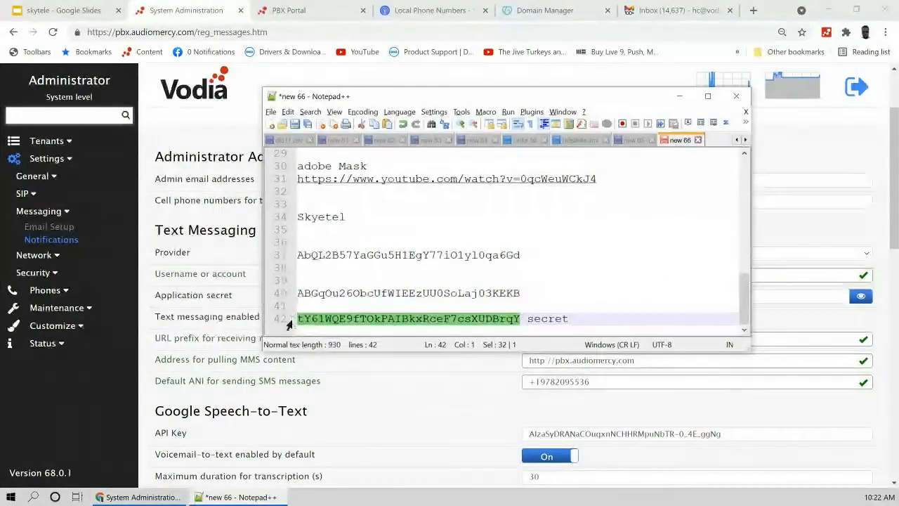
{"action": "left_click", "coordinate": [389, 388]}
{"action": "left_click", "coordinate": [589, 296]}
{"action": "key", "text": "ctrl+v"}
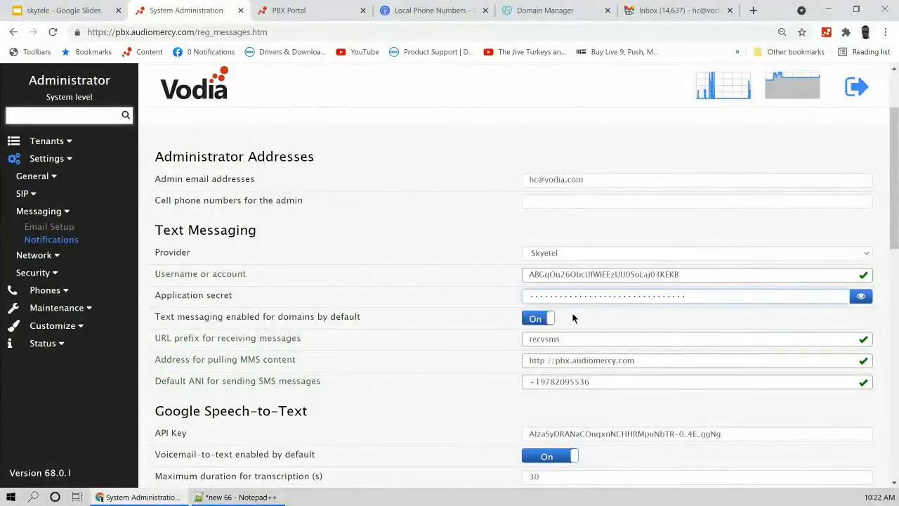
{"action": "key", "text": "Return"}
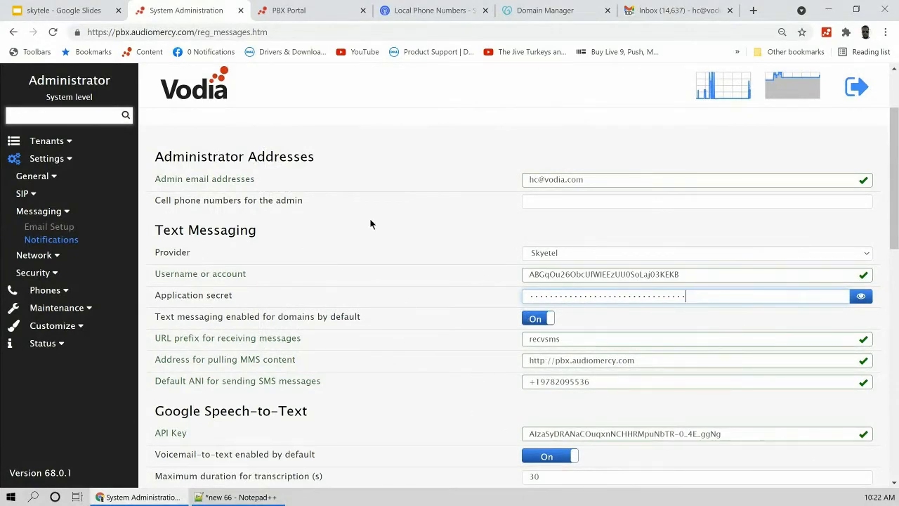
Step: Enter the vodia.audiomercy.com tenant from the Current Tenants list
{"action": "left_click", "coordinate": [46, 141]}
{"action": "left_click", "coordinate": [39, 161]}
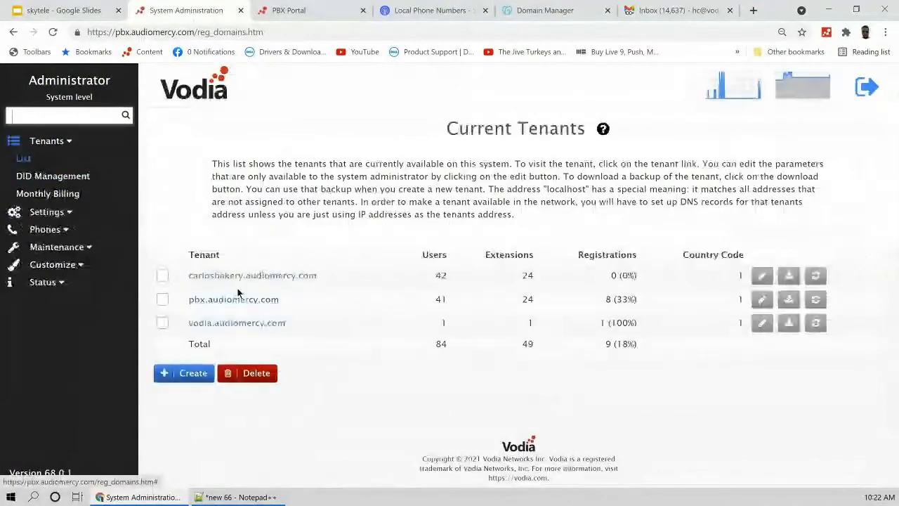
{"action": "left_click", "coordinate": [236, 325]}
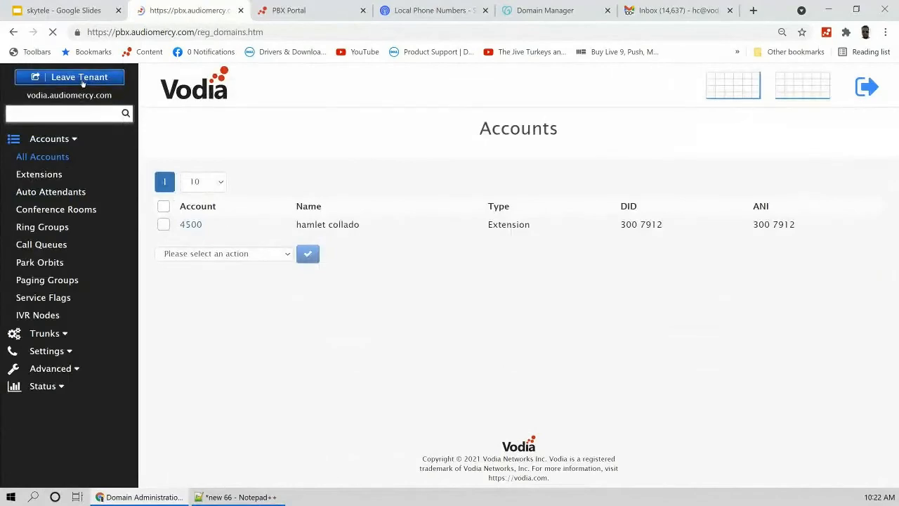
Step: Set 'Enable text messaging' to On for the vodia.audiomercy.com tenant, save, and return to the Tenants list
{"action": "left_click", "coordinate": [762, 321]}
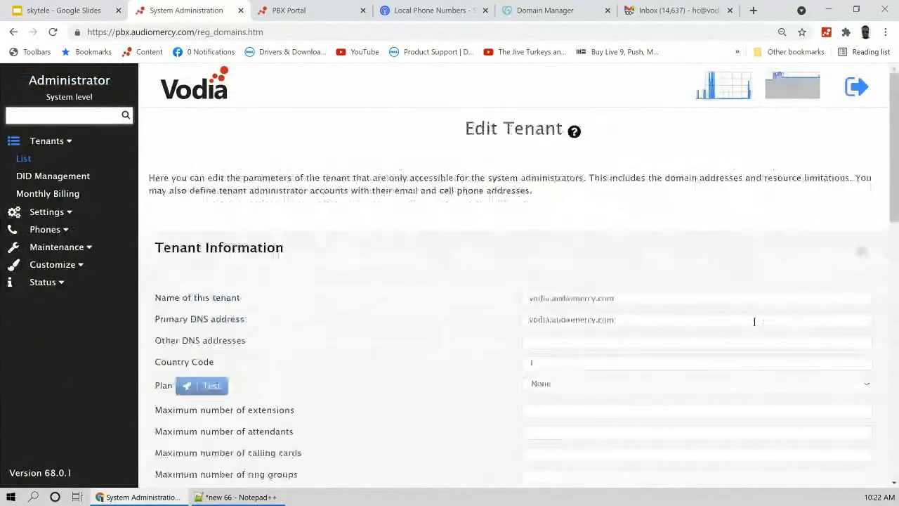
{"action": "scroll", "coordinate": [357, 297], "scroll_direction": "down", "scroll_amount": 7}
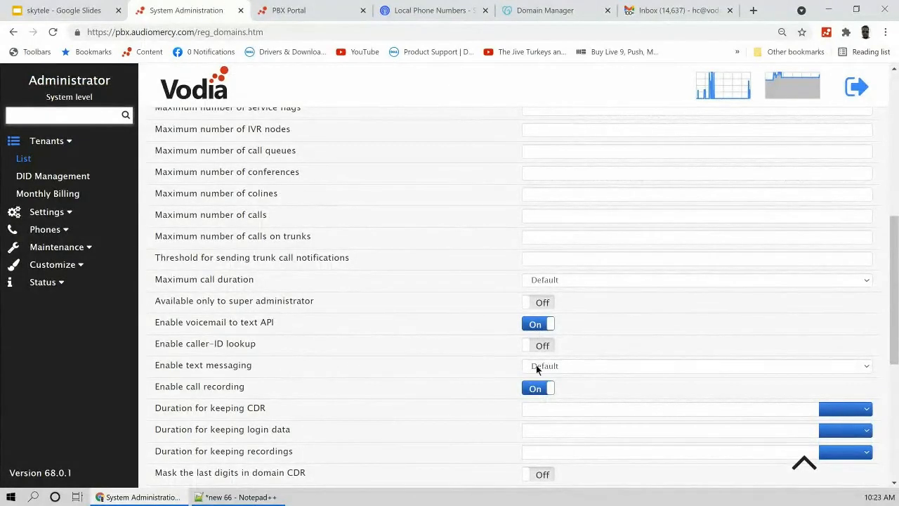
{"action": "scroll", "coordinate": [404, 335], "scroll_direction": "down", "scroll_amount": 2}
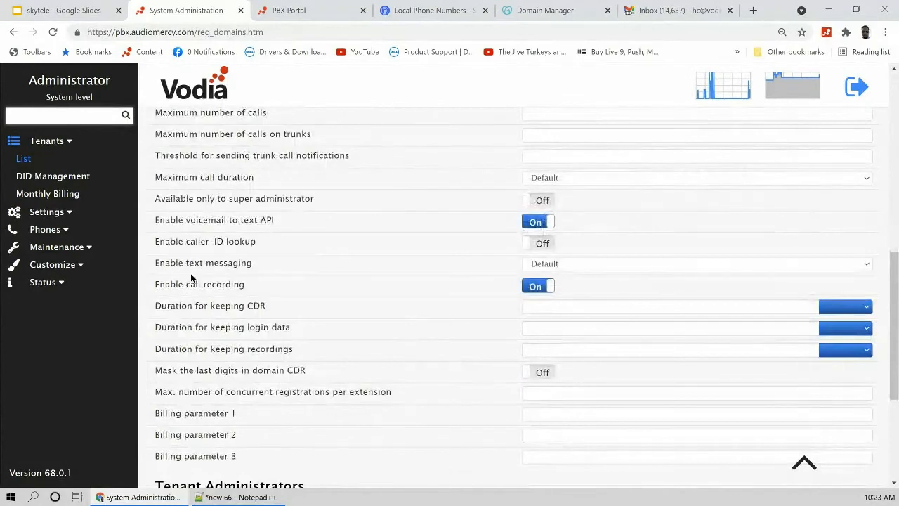
{"action": "left_click", "coordinate": [538, 265]}
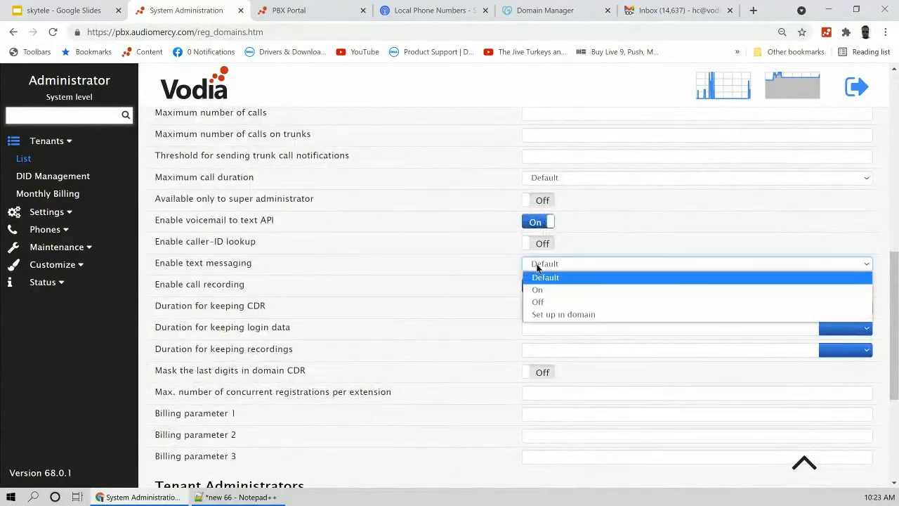
{"action": "left_click", "coordinate": [550, 291]}
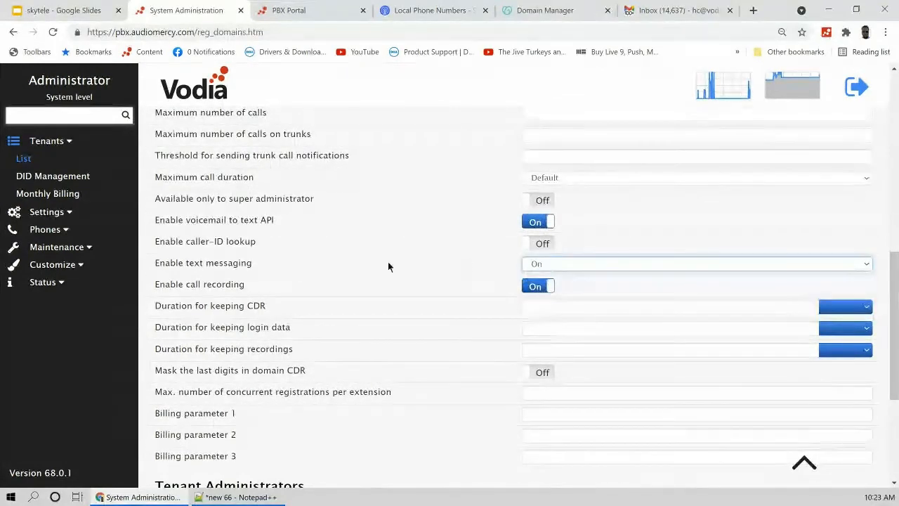
{"action": "scroll", "coordinate": [365, 331], "scroll_direction": "down", "scroll_amount": 4}
{"action": "left_click", "coordinate": [182, 366]}
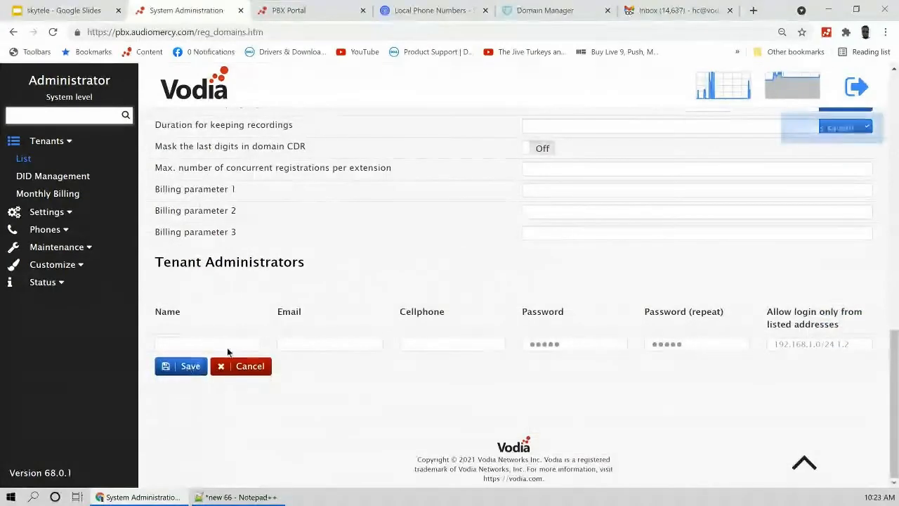
{"action": "scroll", "coordinate": [260, 294], "scroll_direction": "up", "scroll_amount": 5}
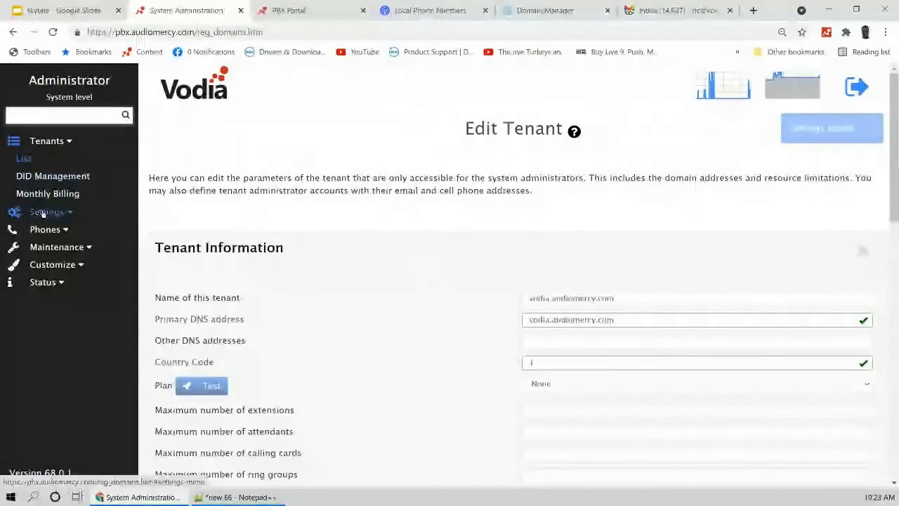
{"action": "left_click", "coordinate": [27, 161]}
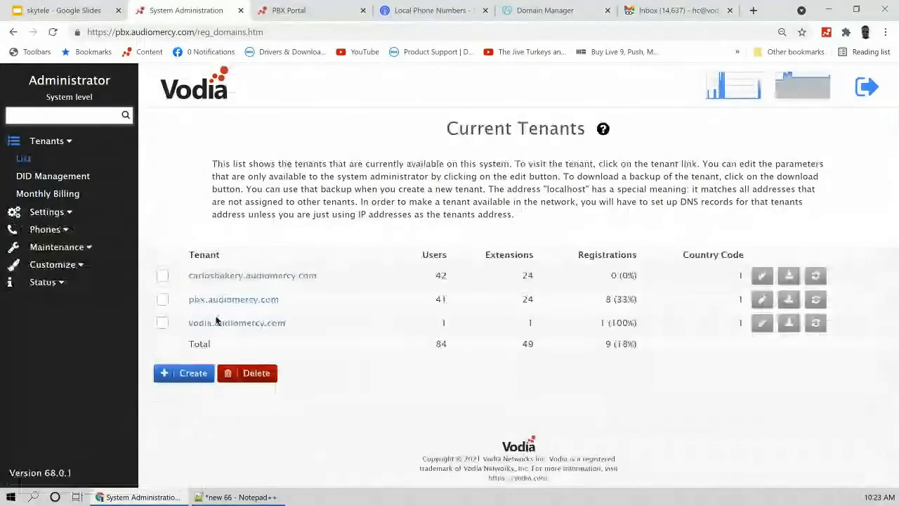
Step: Enter the vodia.audiomercy.com tenant and switch extension 4500 into its user portal
{"action": "left_click", "coordinate": [259, 328]}
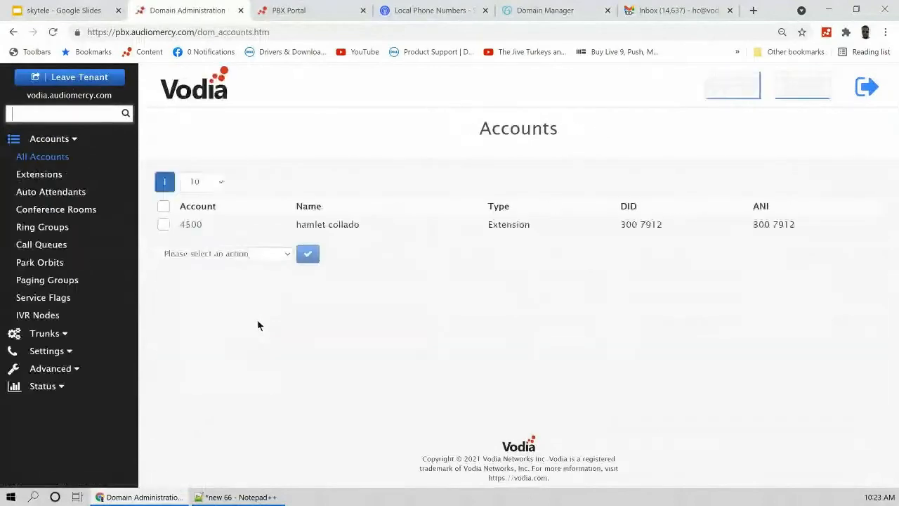
{"action": "left_click", "coordinate": [192, 225]}
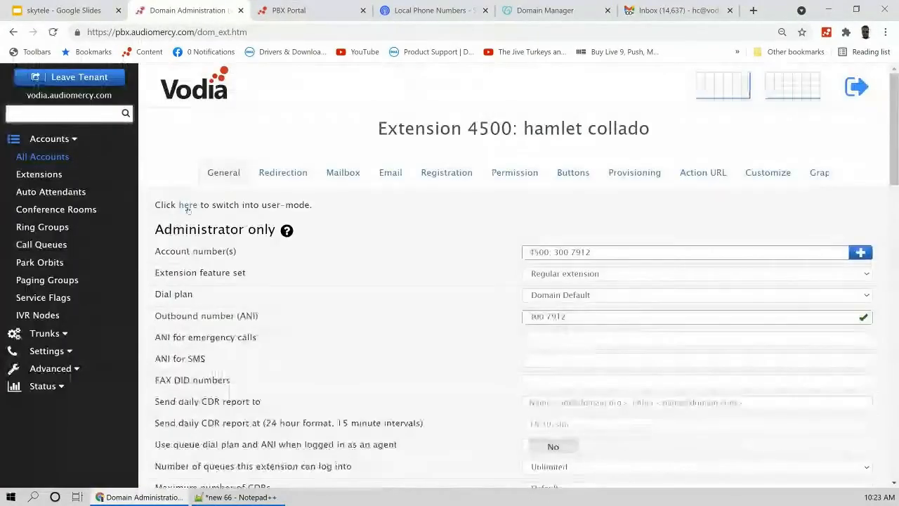
{"action": "left_click", "coordinate": [187, 203]}
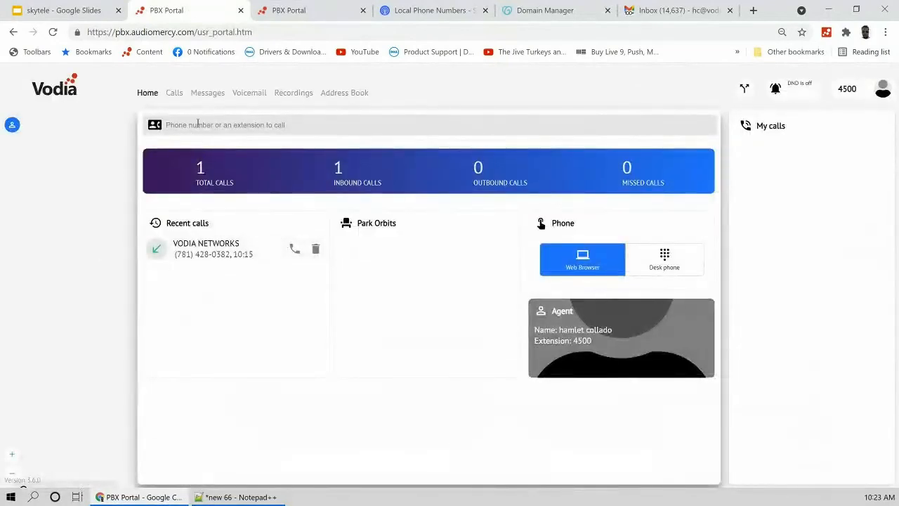
Step: Text 'hello there' from extension 4500 to the external test phone number
{"action": "left_click", "coordinate": [198, 124]}
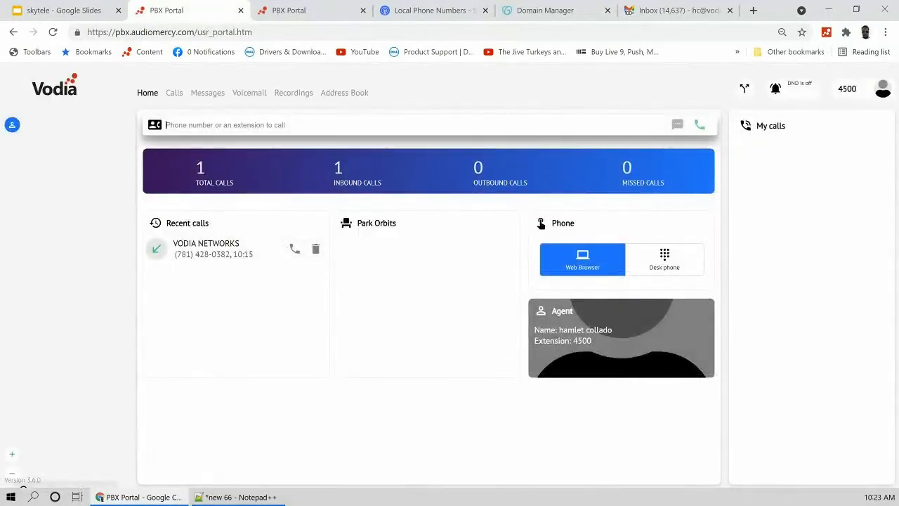
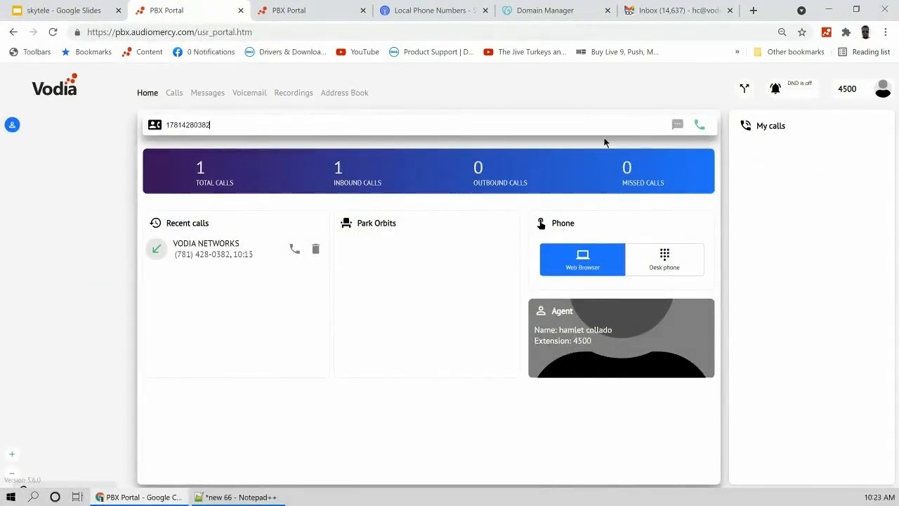
{"action": "left_click", "coordinate": [677, 125]}
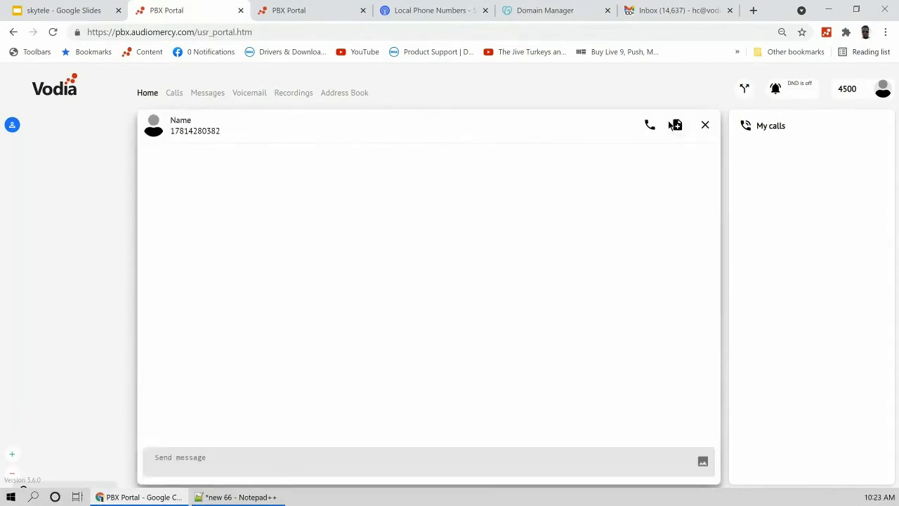
{"action": "left_click", "coordinate": [198, 451]}
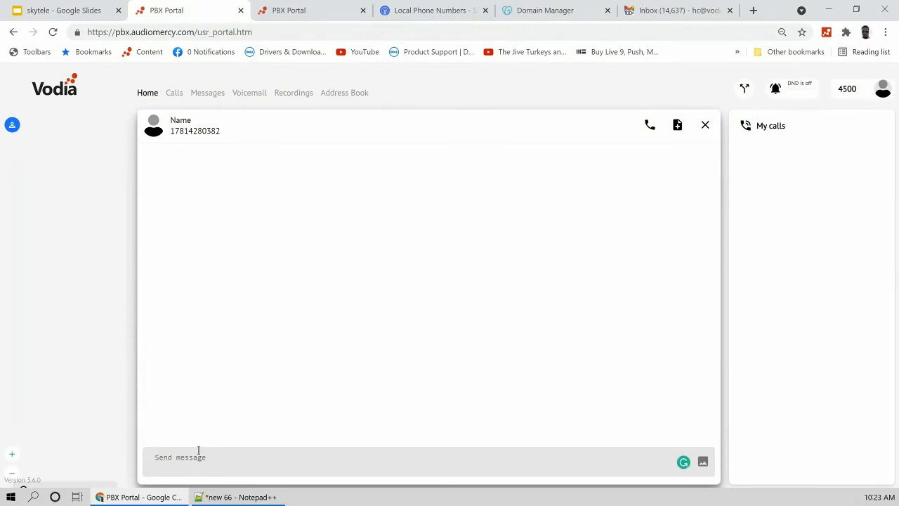
{"action": "type", "text": "hello there"}
{"action": "key", "text": "Return"}
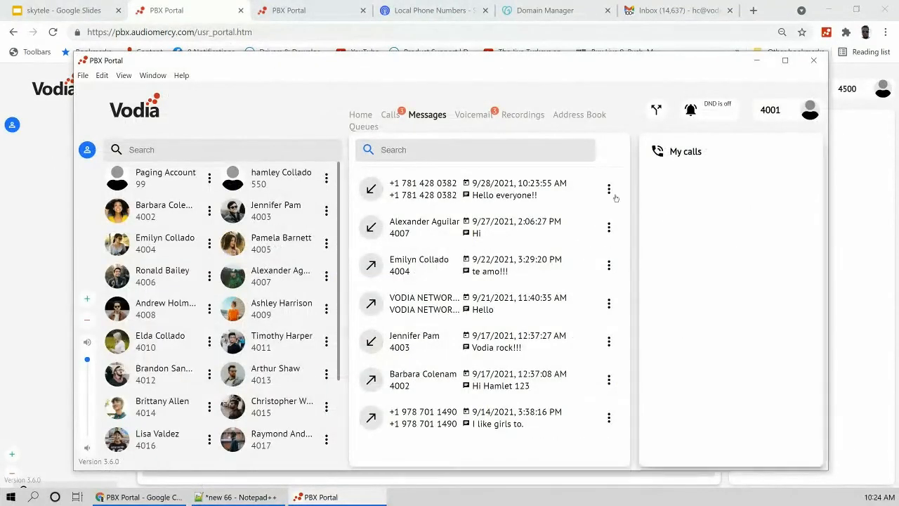
Step: Maximize the PBX Portal app, view the external number's message thread, then minimize it
{"action": "left_click", "coordinate": [785, 61]}
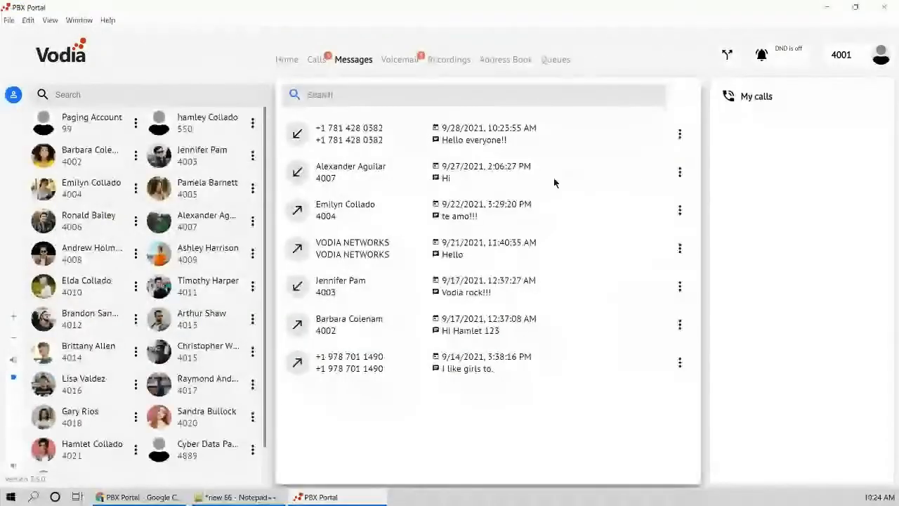
{"action": "left_click", "coordinate": [469, 140]}
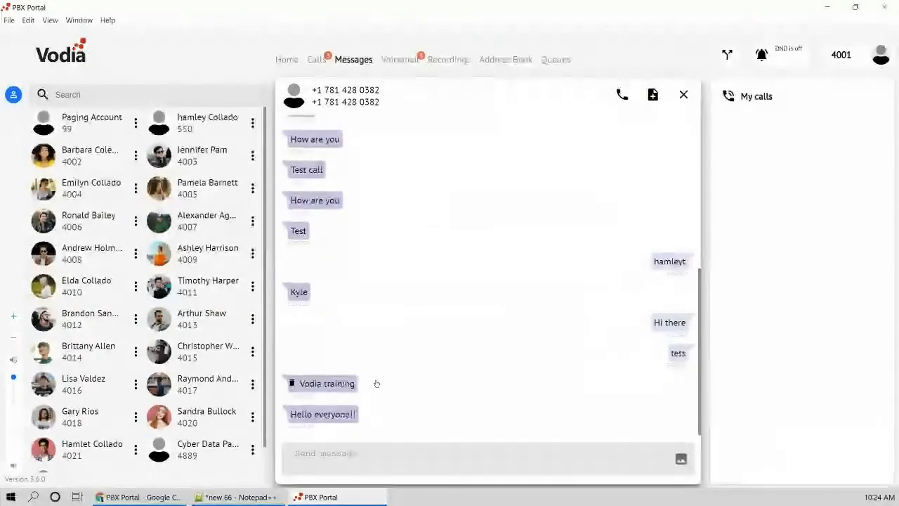
{"action": "left_click", "coordinate": [346, 465]}
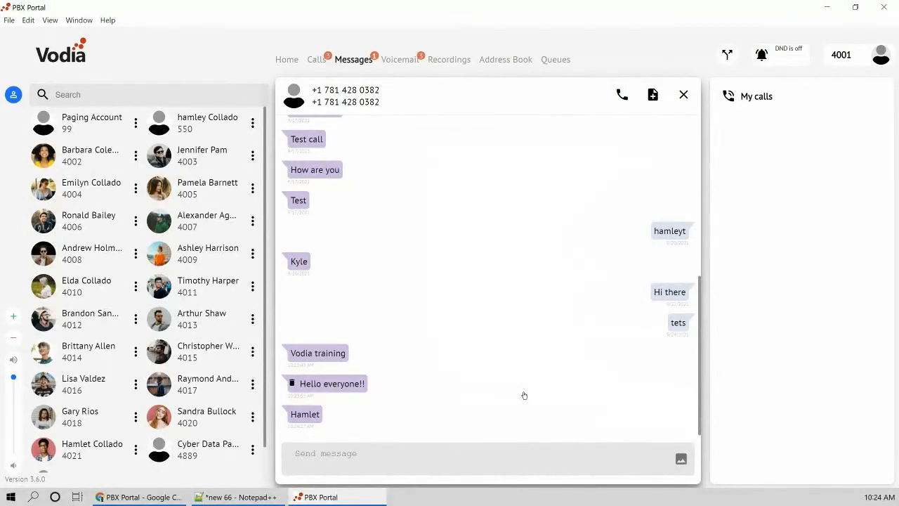
{"action": "left_click", "coordinate": [287, 59]}
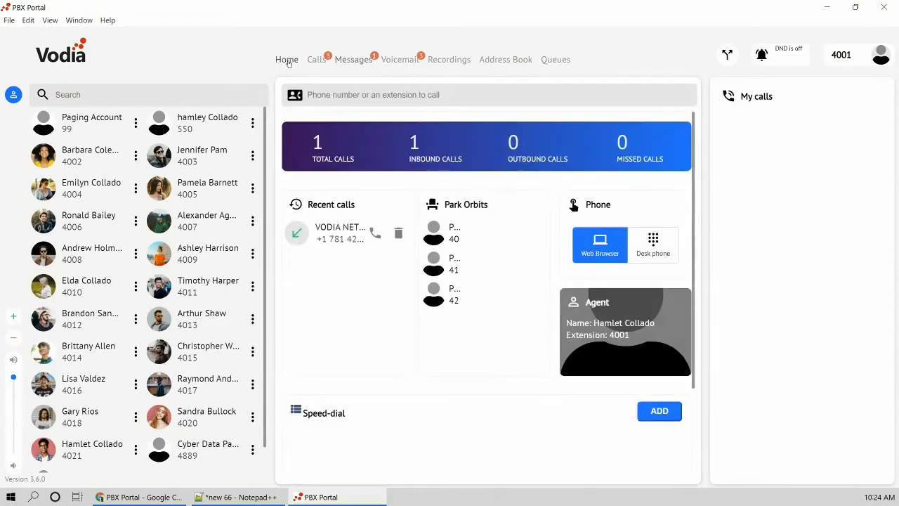
{"action": "left_click", "coordinate": [827, 10]}
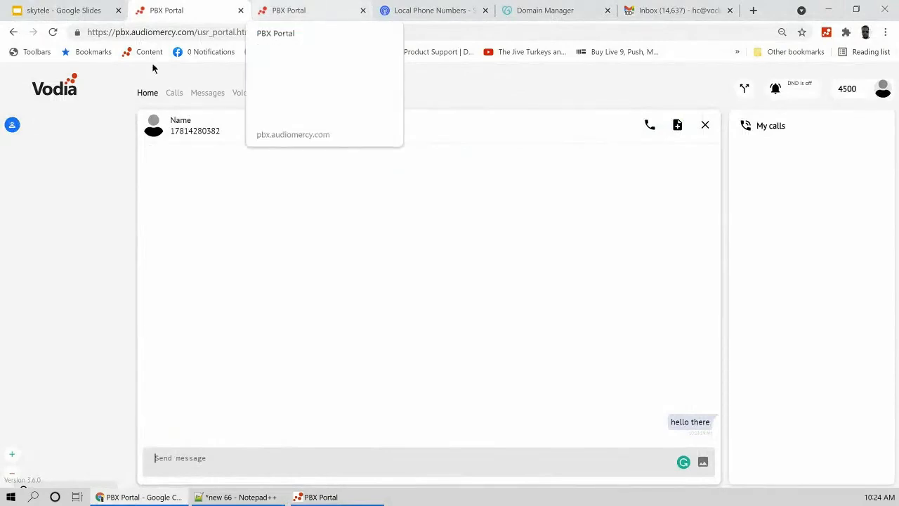
Step: Go back to extension 4500's admin settings page in the browser
{"action": "left_click", "coordinate": [12, 32]}
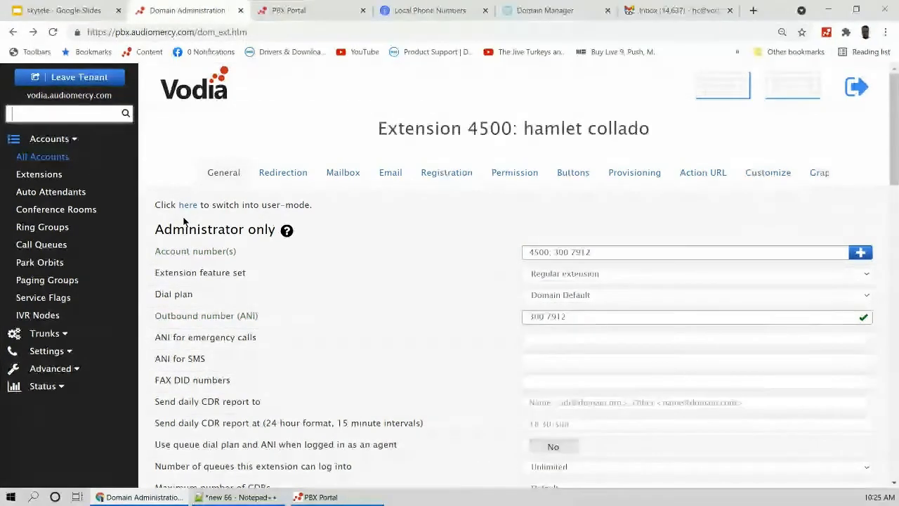
Step: Leave the tenant to reach the system-level Current Tenants list
{"action": "left_click", "coordinate": [104, 79]}
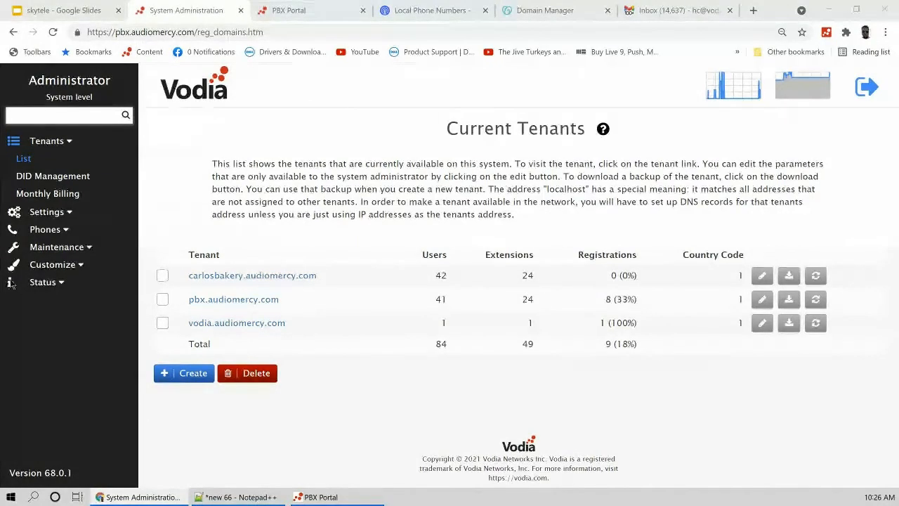
{"action": "left_click", "coordinate": [46, 211]}
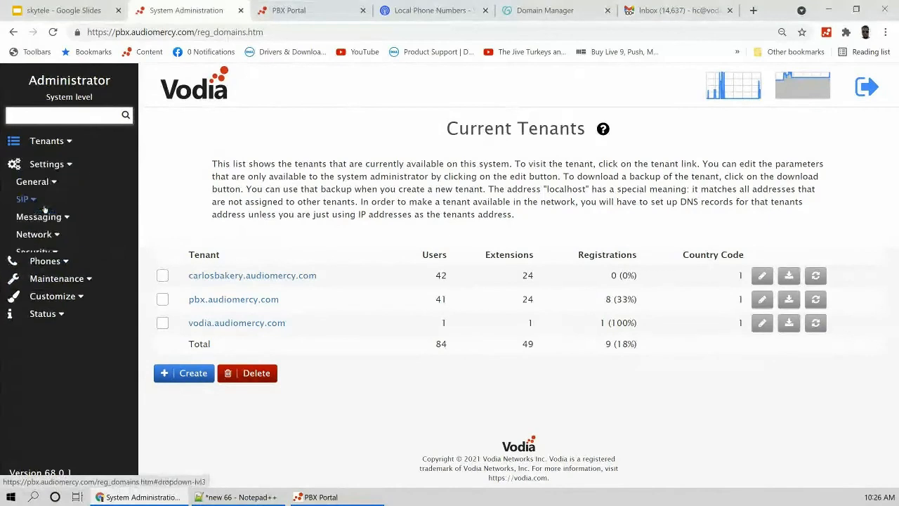
{"action": "left_click", "coordinate": [242, 326]}
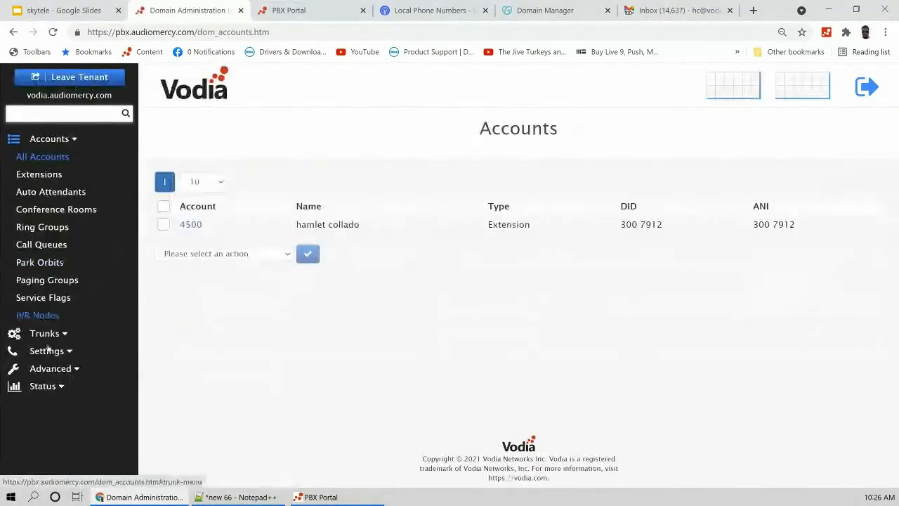
{"action": "left_click", "coordinate": [49, 349]}
{"action": "left_click", "coordinate": [64, 192]}
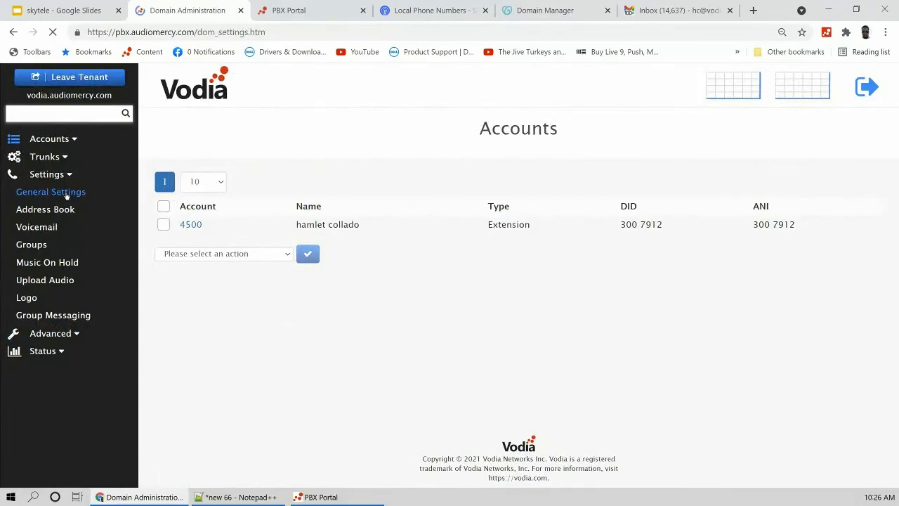
{"action": "scroll", "coordinate": [385, 271], "scroll_direction": "down", "scroll_amount": 7}
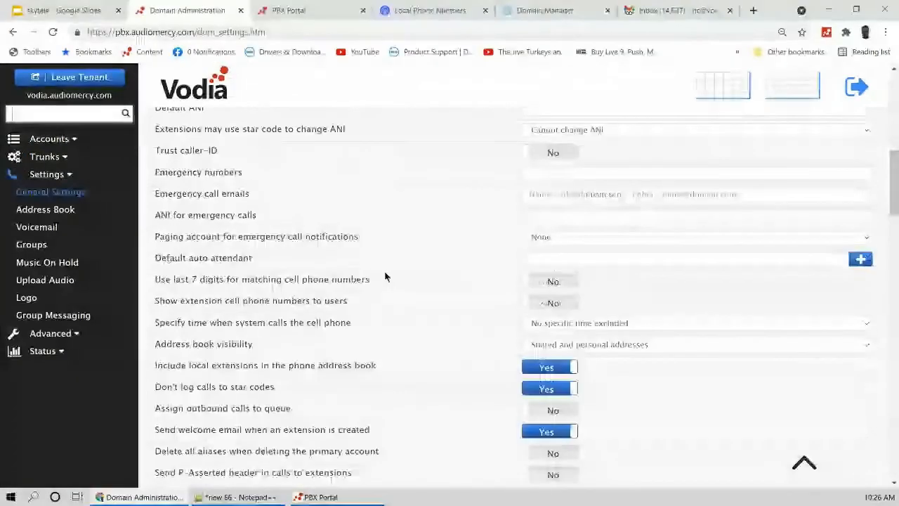
{"action": "scroll", "coordinate": [385, 276], "scroll_direction": "down", "scroll_amount": 3}
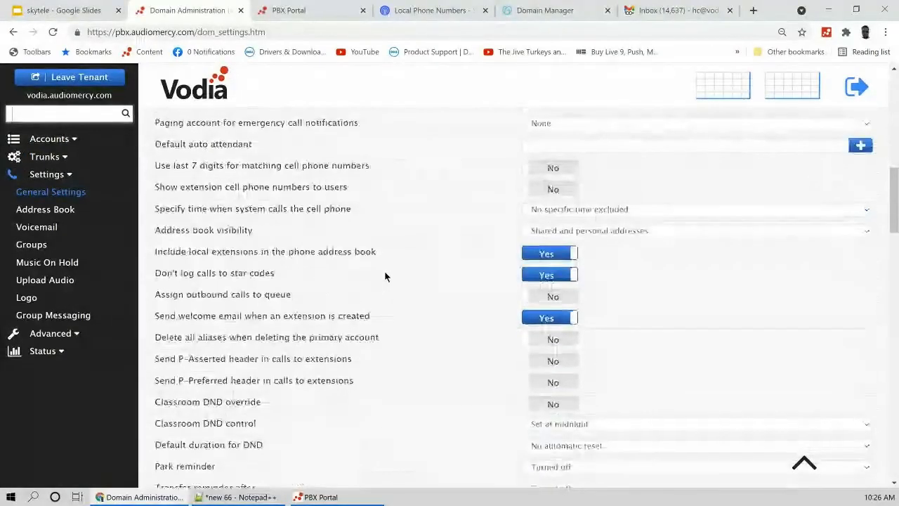
{"action": "scroll", "coordinate": [384, 276], "scroll_direction": "down", "scroll_amount": 7}
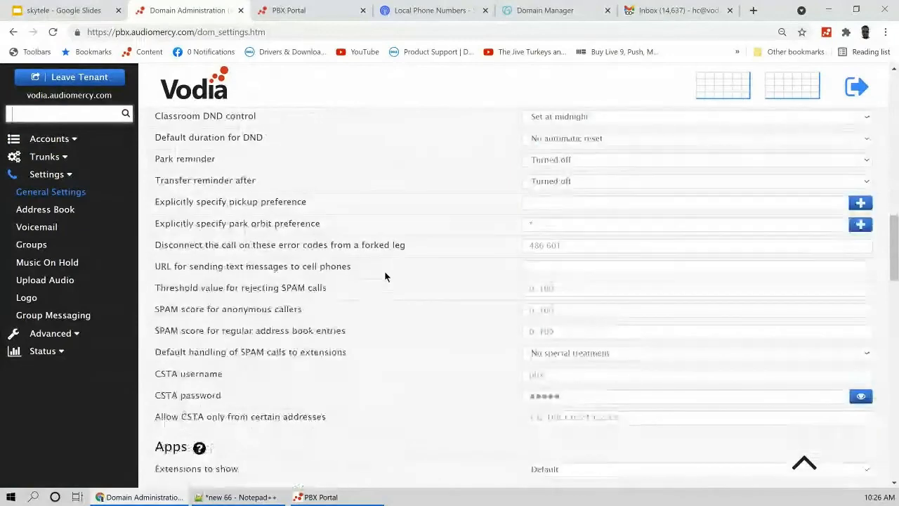
{"action": "scroll", "coordinate": [384, 276], "scroll_direction": "down", "scroll_amount": 9}
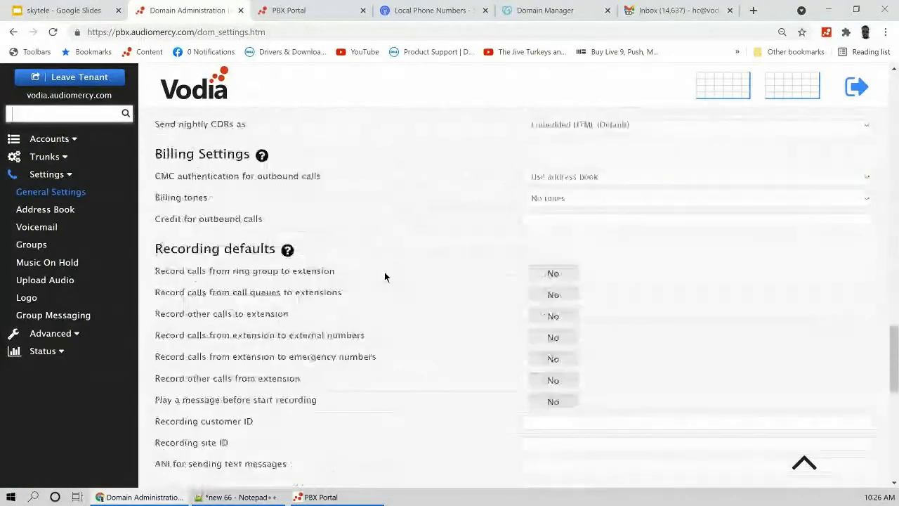
{"action": "scroll", "coordinate": [384, 276], "scroll_direction": "down", "scroll_amount": 5}
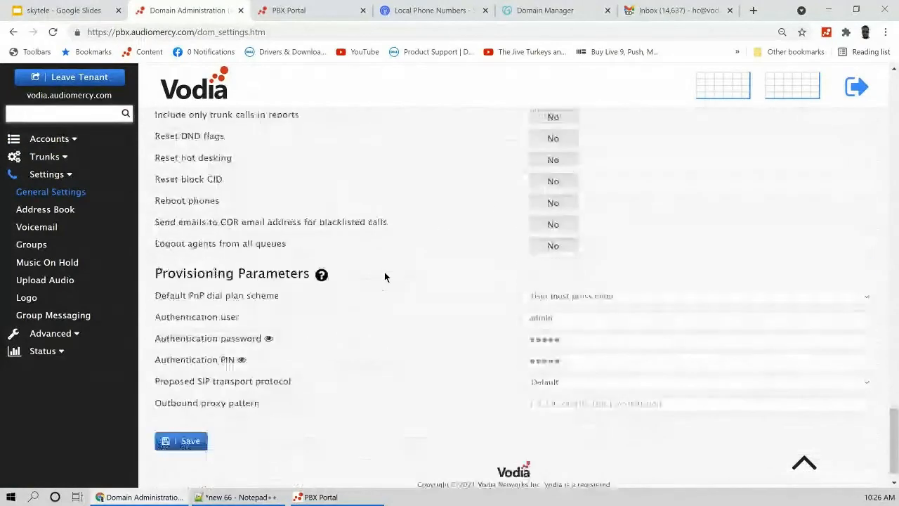
{"action": "scroll", "coordinate": [384, 276], "scroll_direction": "up", "scroll_amount": 20}
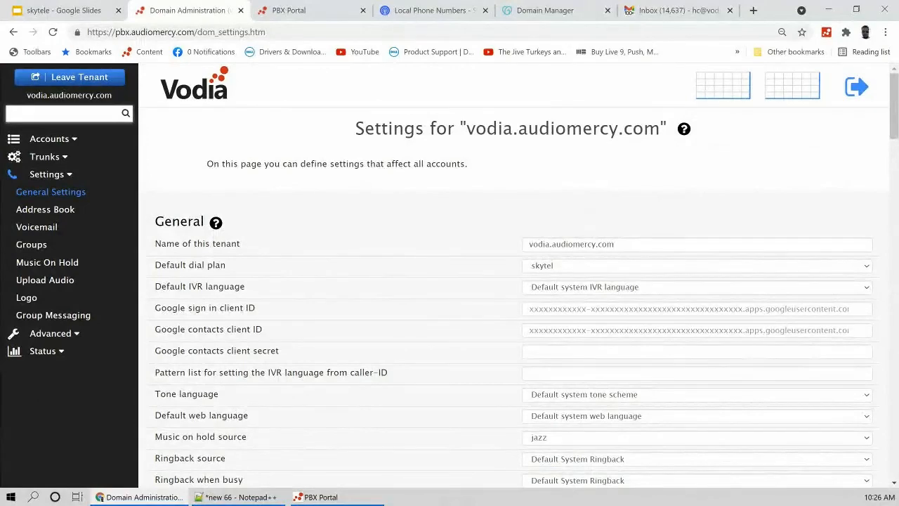
{"action": "left_click", "coordinate": [95, 79]}
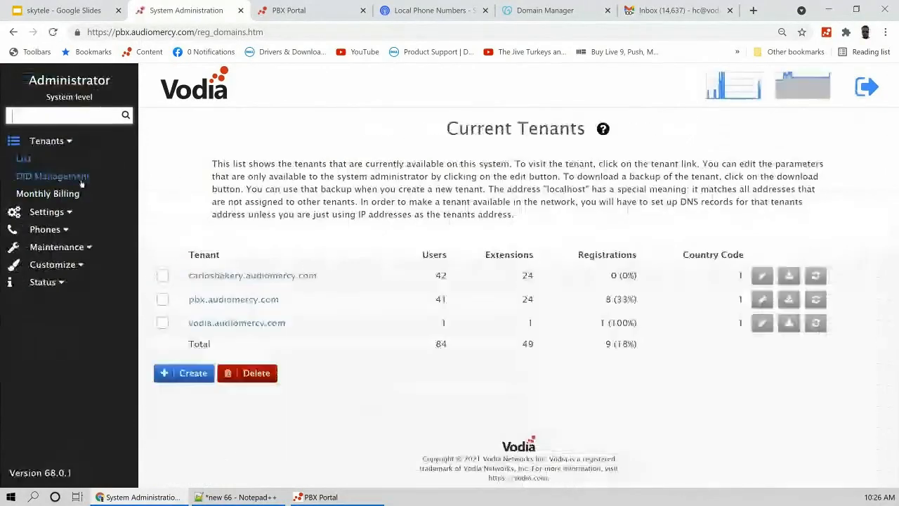
Step: Open system Settings > Messaging > Notifications and confirm Skyetel as the Text Messaging provider
{"action": "left_click", "coordinate": [52, 213]}
{"action": "left_click", "coordinate": [42, 211]}
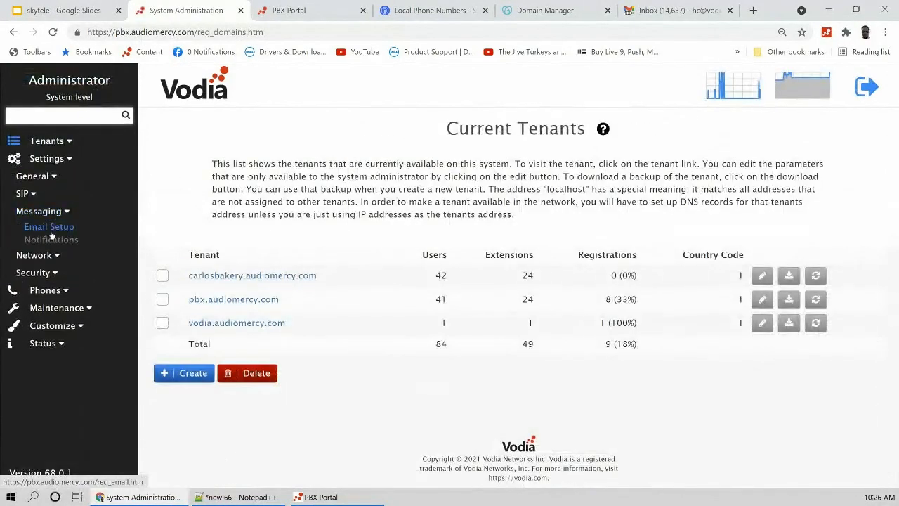
{"action": "left_click", "coordinate": [51, 240]}
{"action": "scroll", "coordinate": [374, 259], "scroll_direction": "down", "scroll_amount": 3}
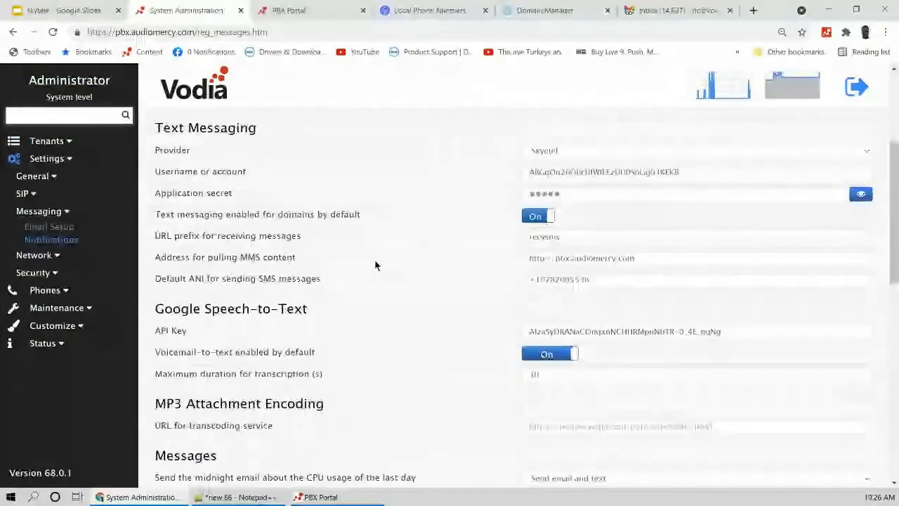
{"action": "scroll", "coordinate": [376, 260], "scroll_direction": "up", "scroll_amount": 2}
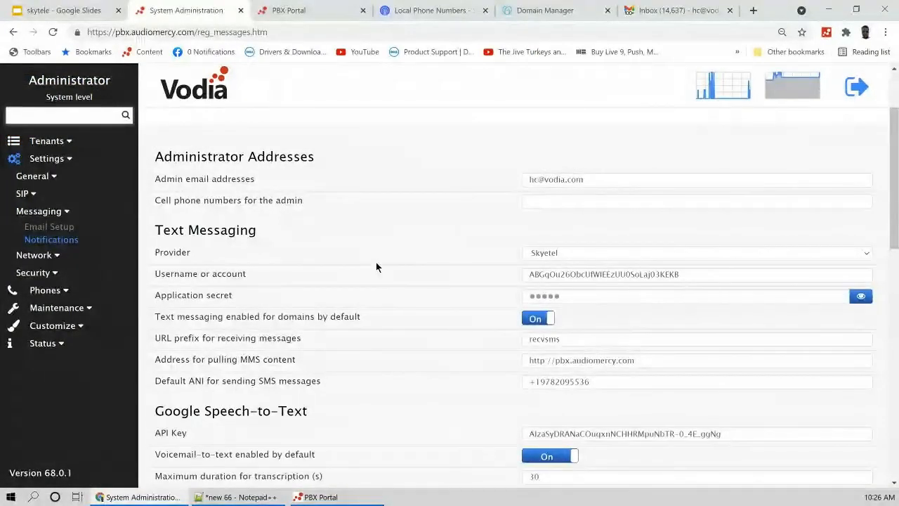
{"action": "left_click", "coordinate": [578, 251]}
{"action": "left_click", "coordinate": [579, 250]}
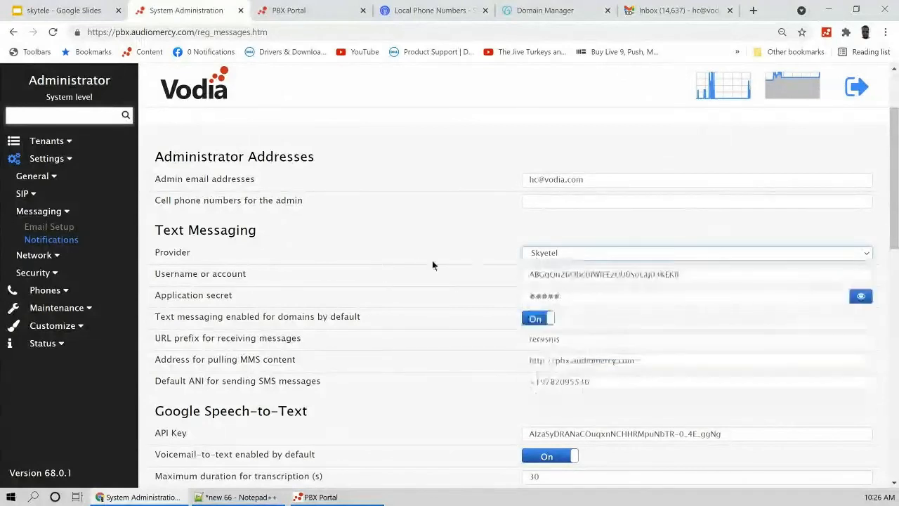
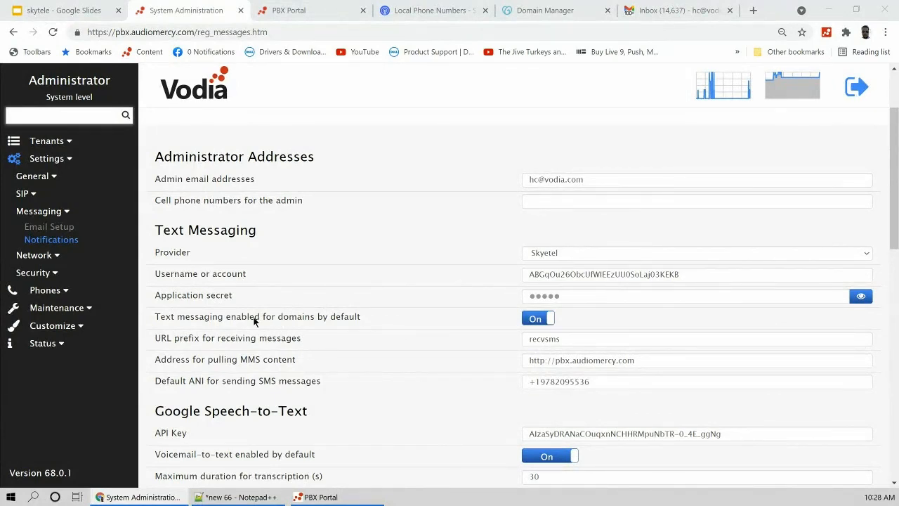
Step: Expand the Tenants menu in the system-level sidebar
{"action": "left_click", "coordinate": [58, 141]}
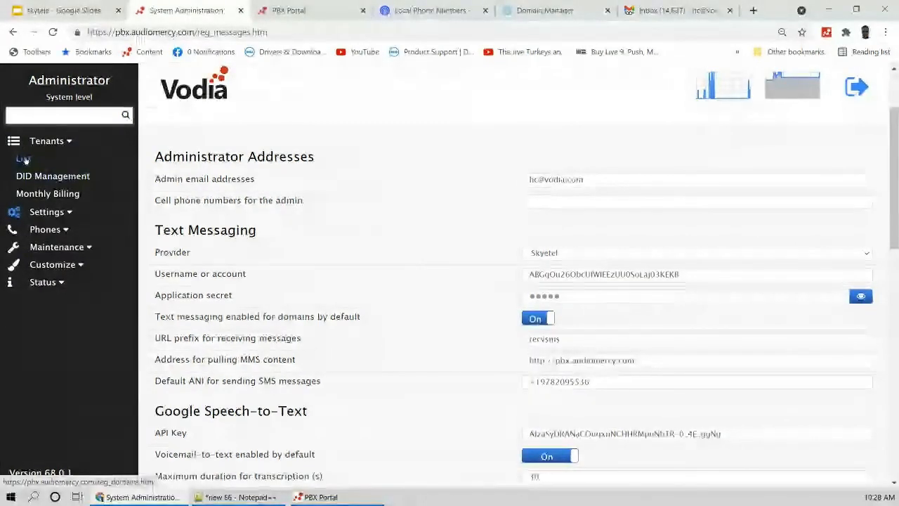
Step: Enter the pbx.audiomercy.com tenant and open extension 4001's settings
{"action": "left_click", "coordinate": [23, 159]}
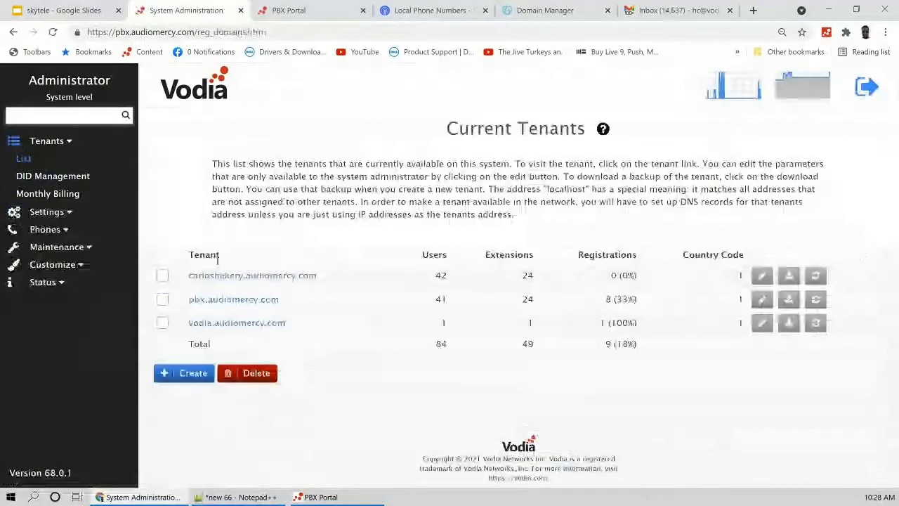
{"action": "left_click", "coordinate": [232, 300]}
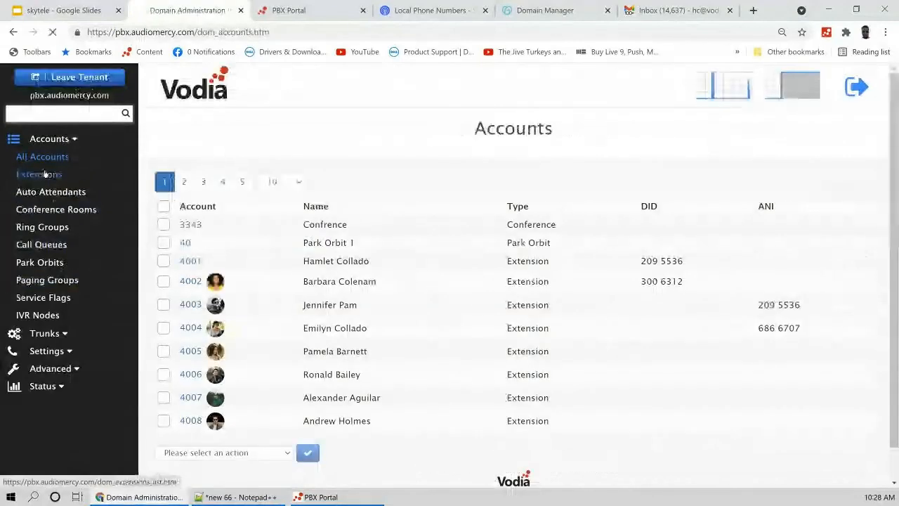
{"action": "left_click", "coordinate": [39, 175]}
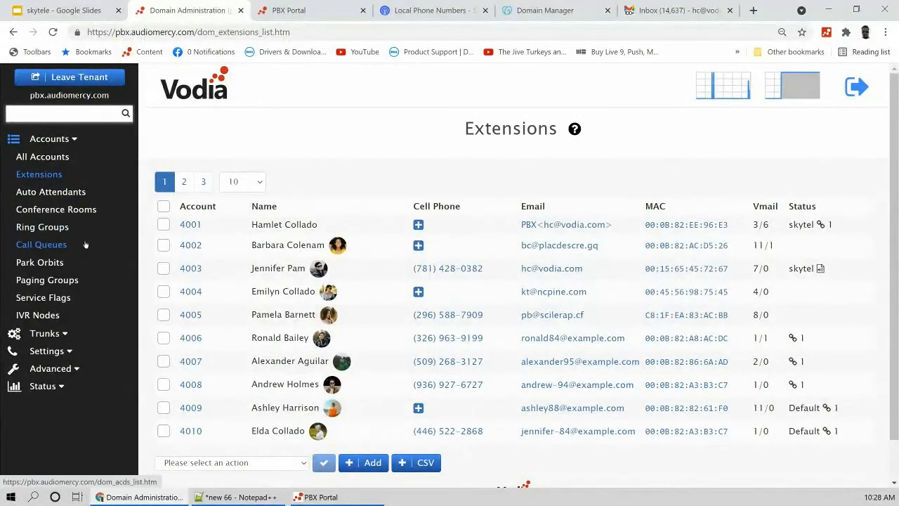
{"action": "left_click", "coordinate": [191, 225]}
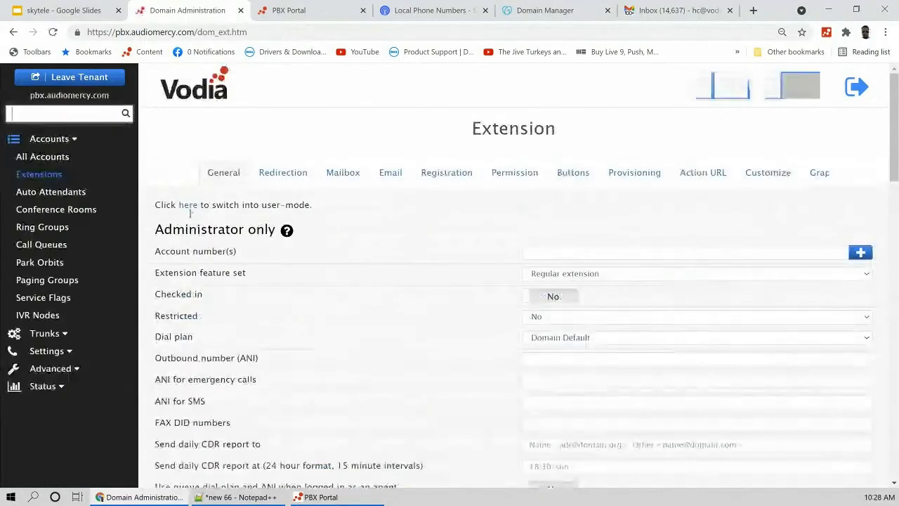
Step: Check extension 4001's user portal, then list the tenant's conference rooms, including room 3343
{"action": "left_click", "coordinate": [188, 206]}
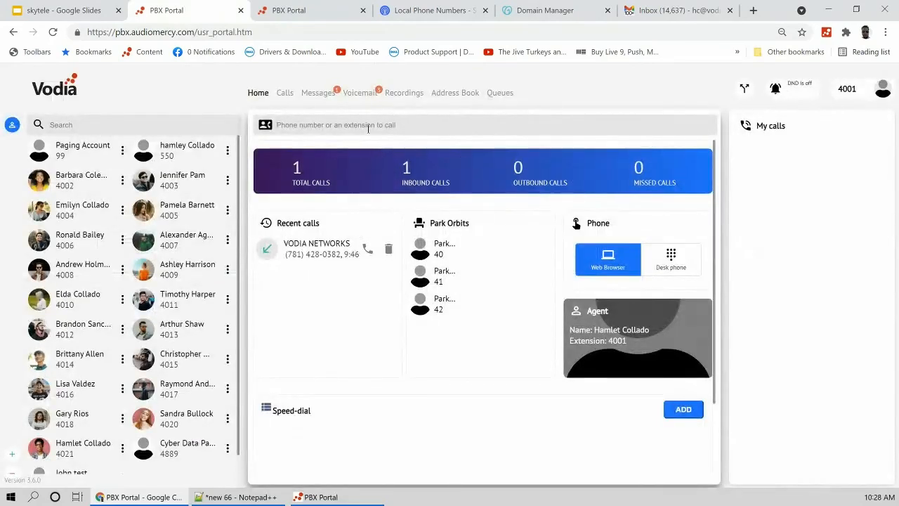
{"action": "left_click", "coordinate": [15, 32]}
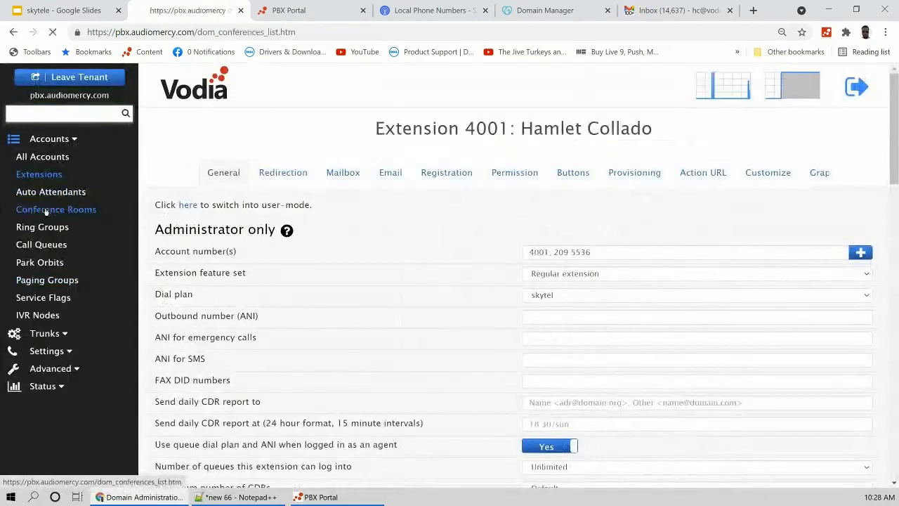
{"action": "left_click", "coordinate": [56, 210]}
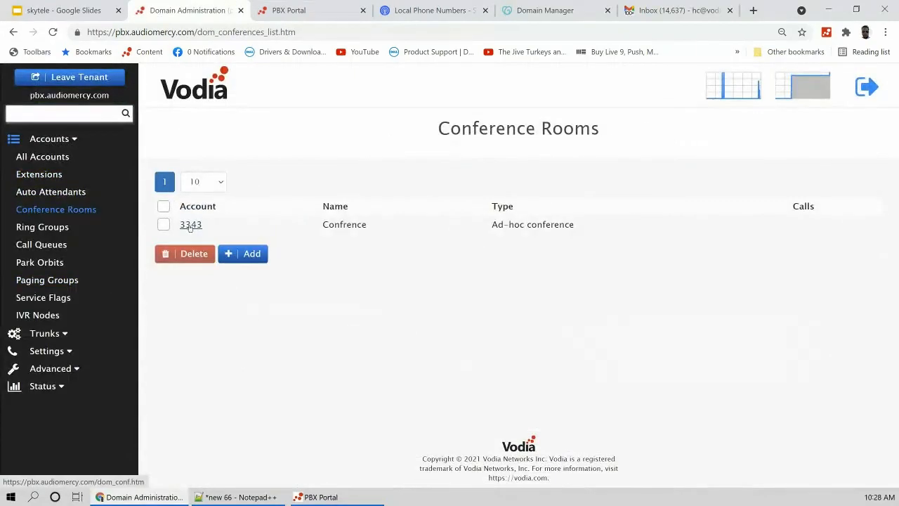